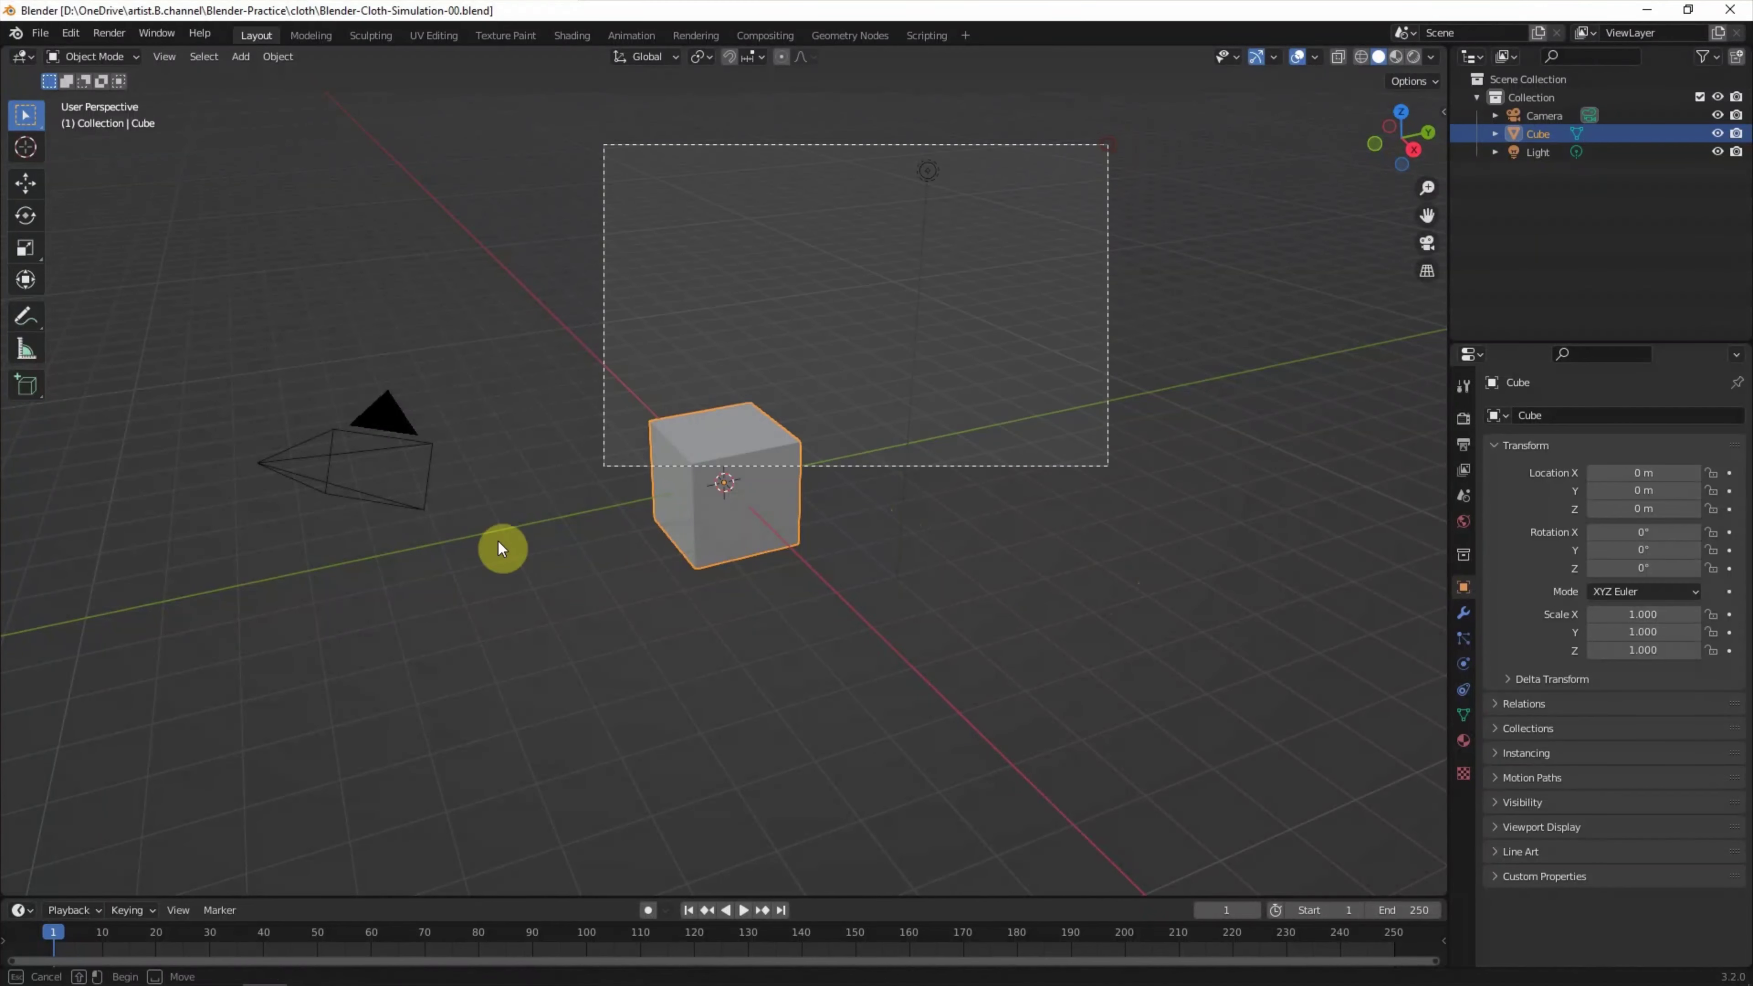
Select all objects in the default scene and delete the cube, camera and light
key(a)
key(Delete)
Add a UV sphere with a Subdivision Surface modifier and smooth shading
click(240, 56)
mouse_move(267, 77)
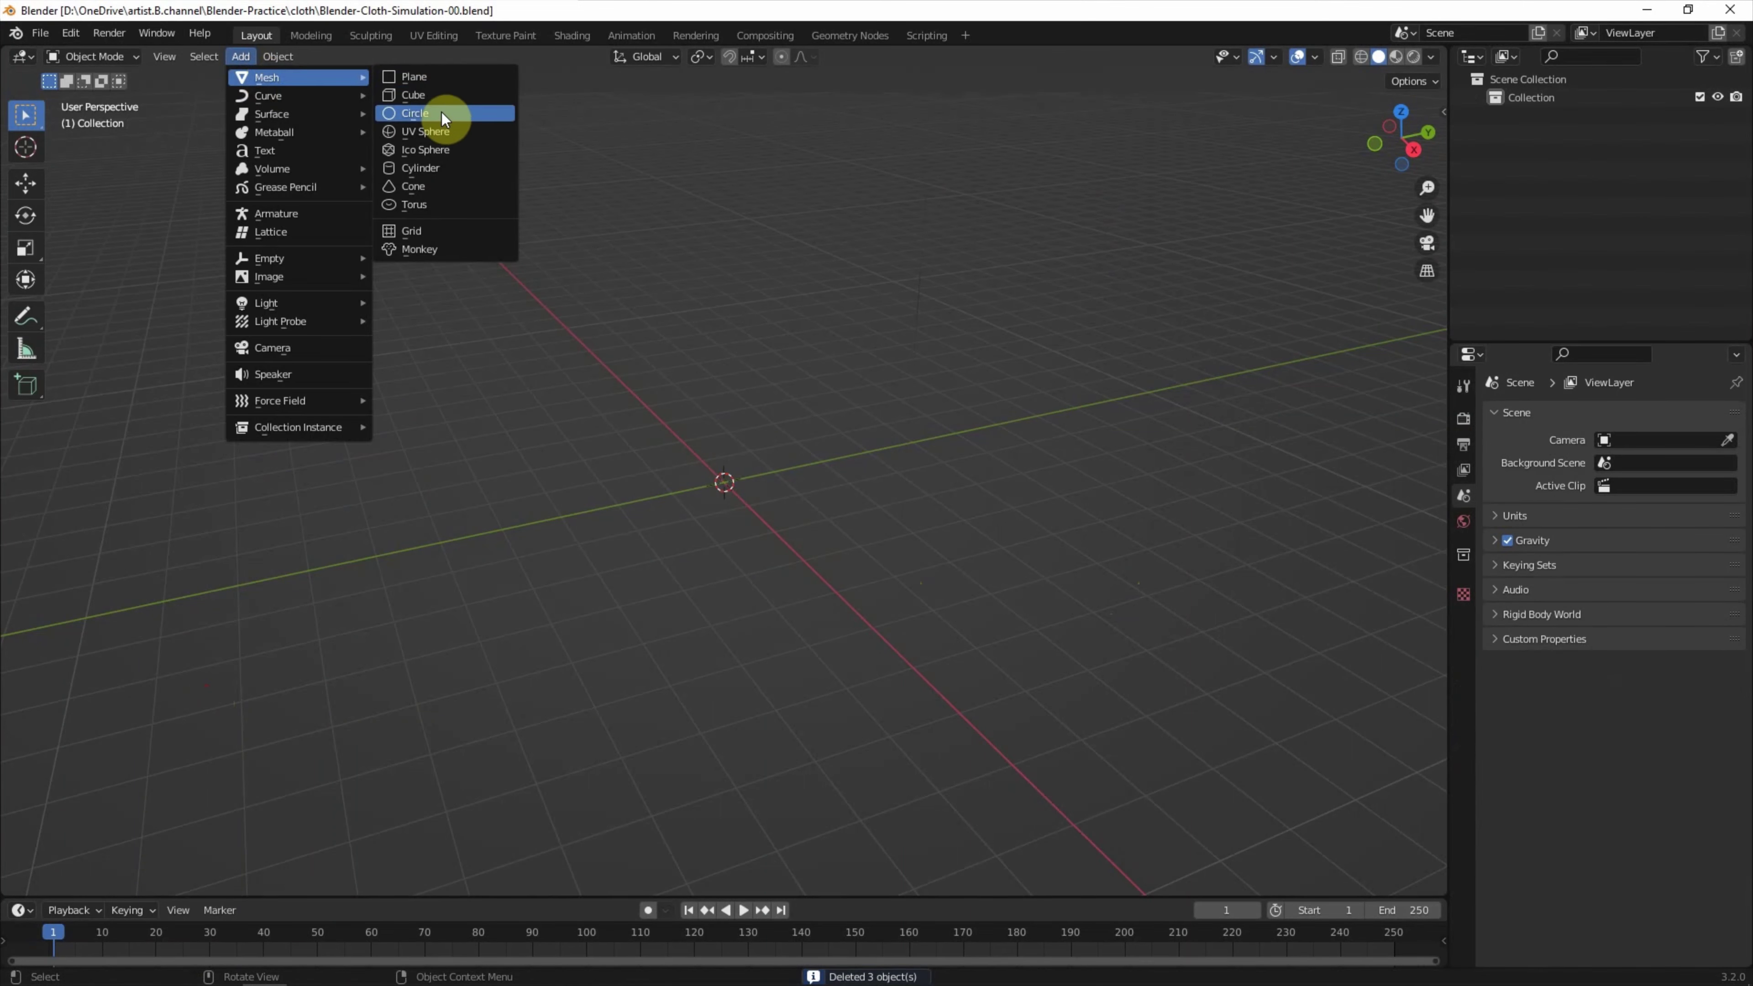
click(483, 134)
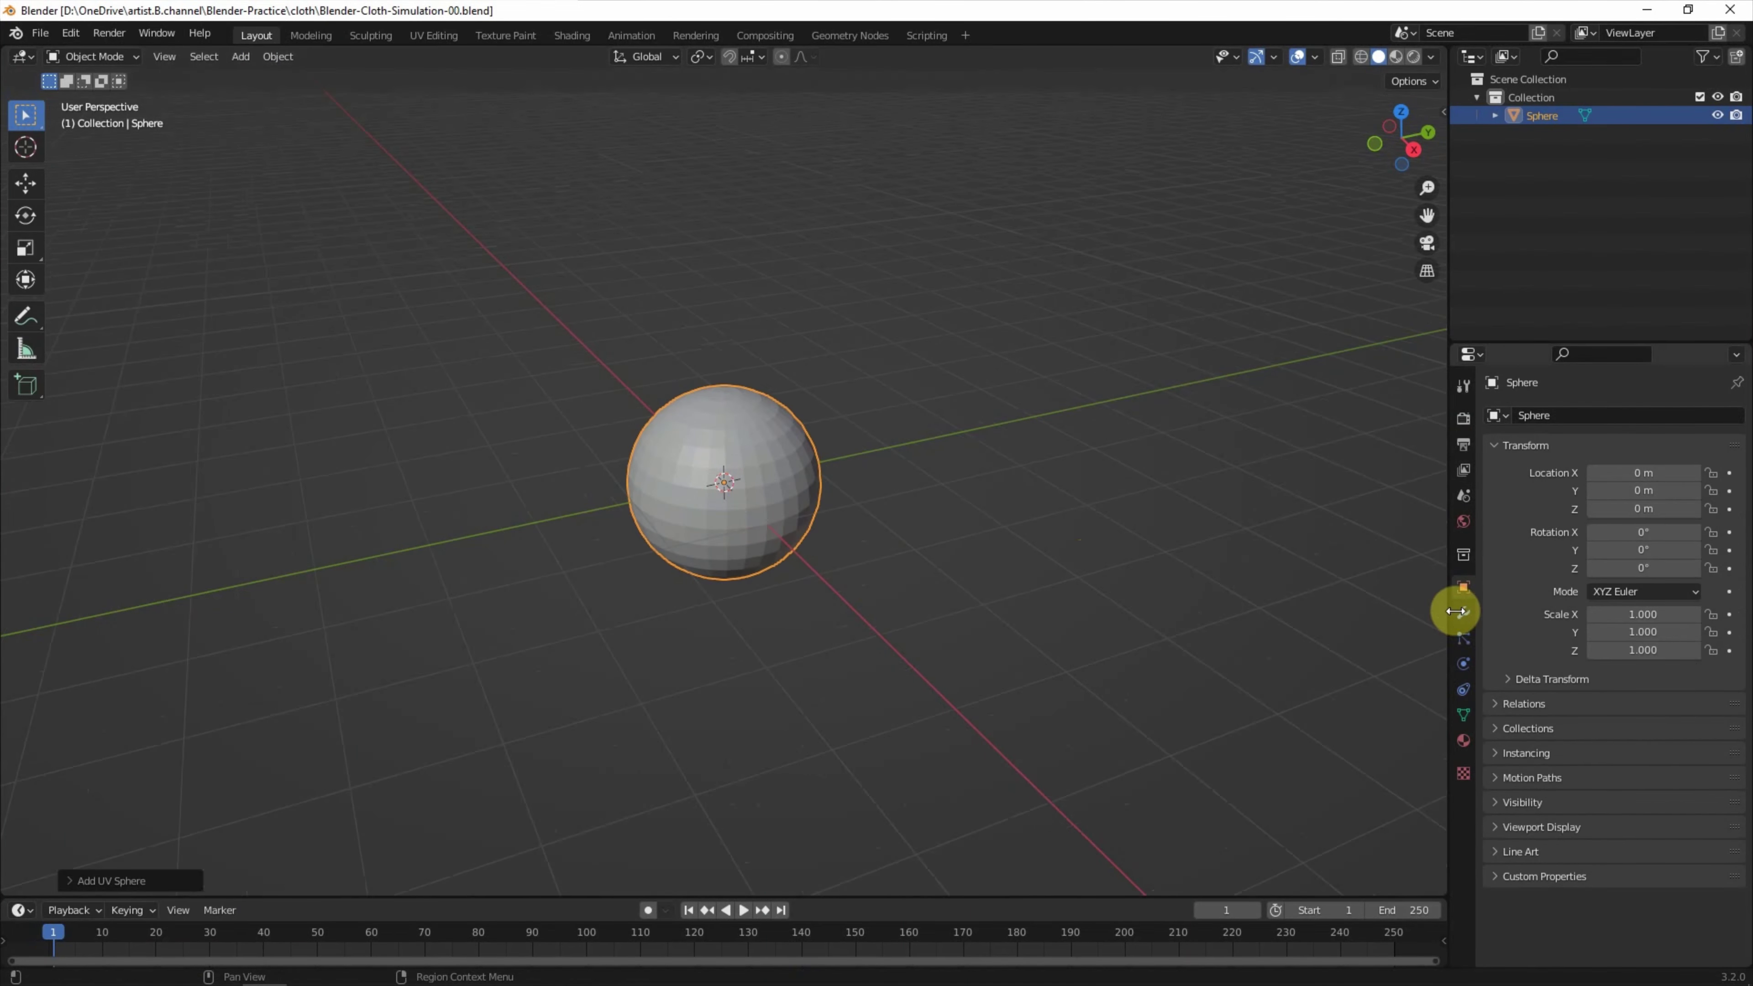
click(1462, 611)
click(1564, 415)
click(1434, 745)
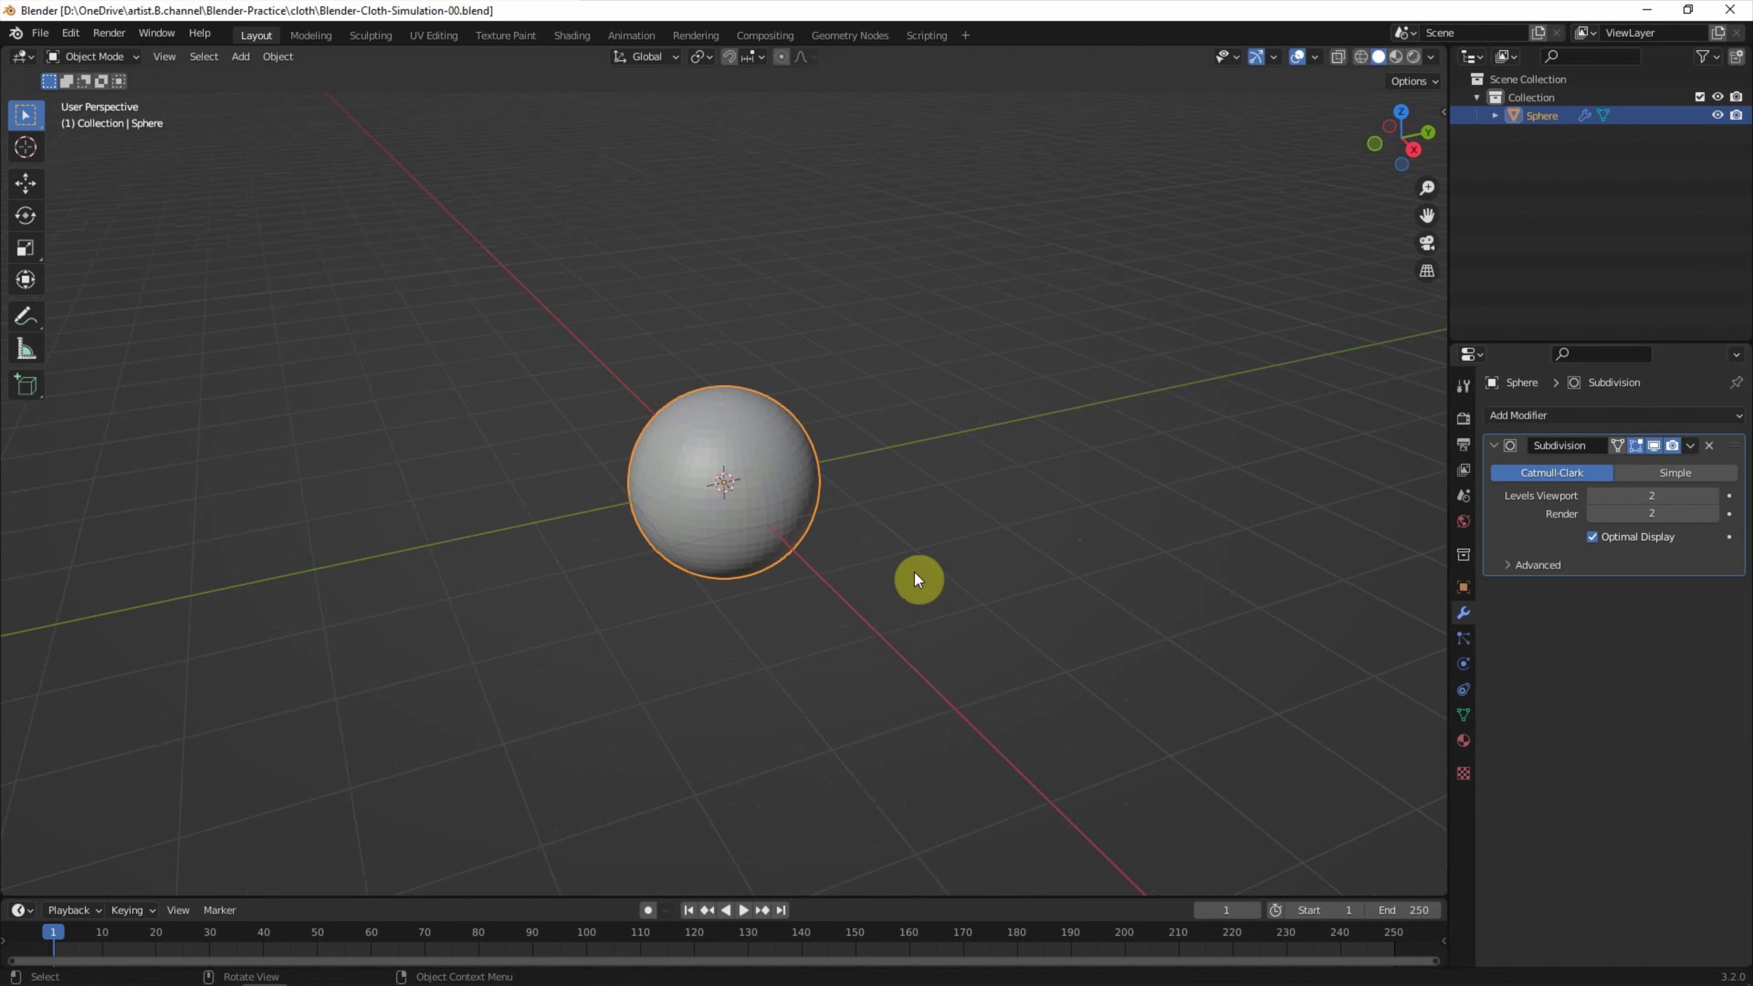
scroll(915, 573, up, 2)
click(269, 55)
click(334, 439)
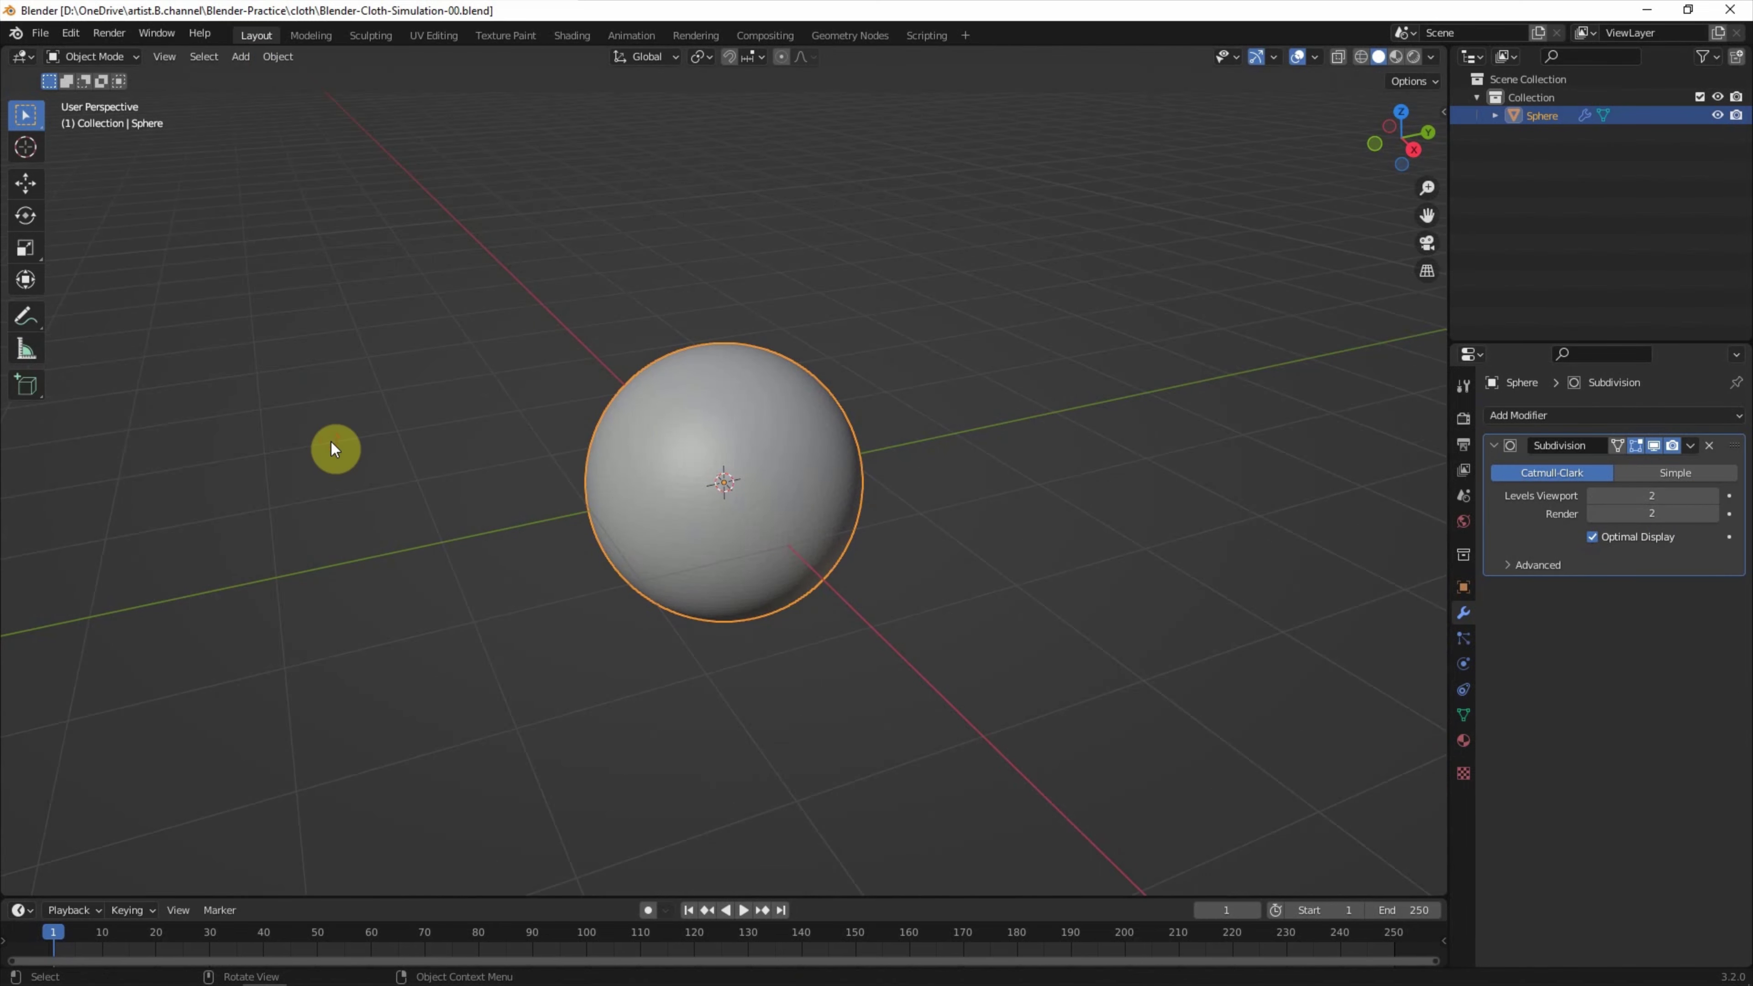
Add a plane named Cloth, scale it about 3 times and raise it above the sphere
click(241, 56)
mouse_move(267, 77)
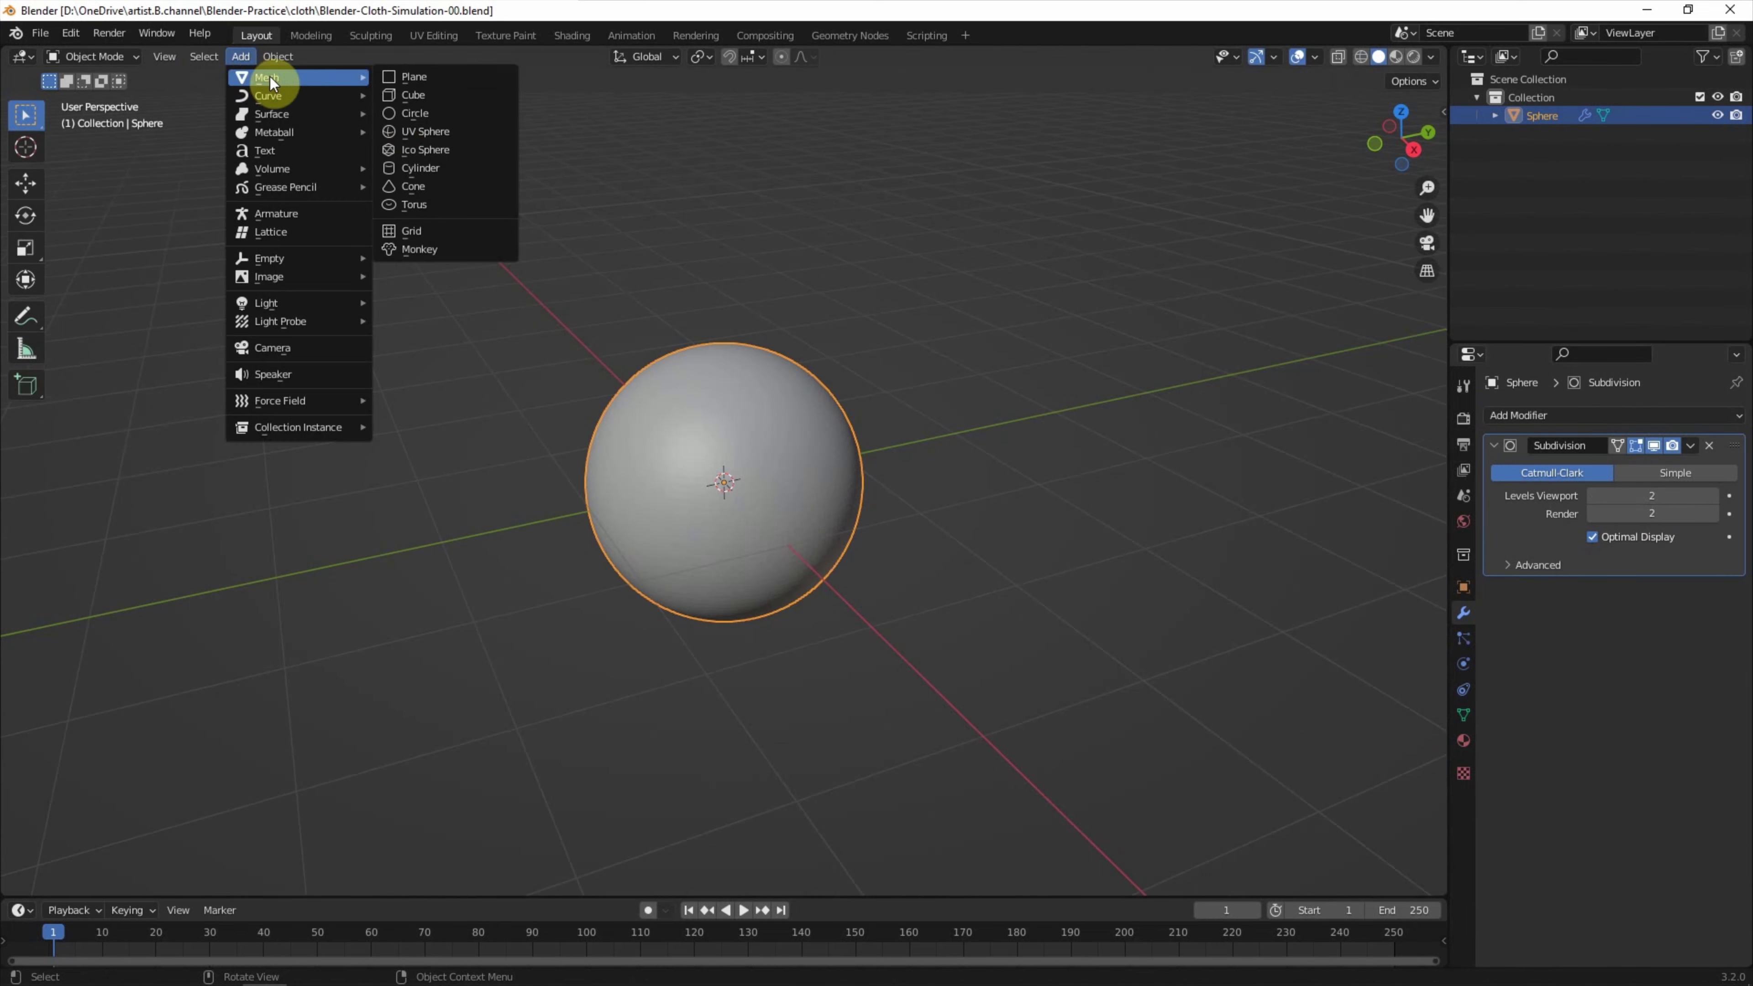
click(442, 78)
double_click(1538, 116)
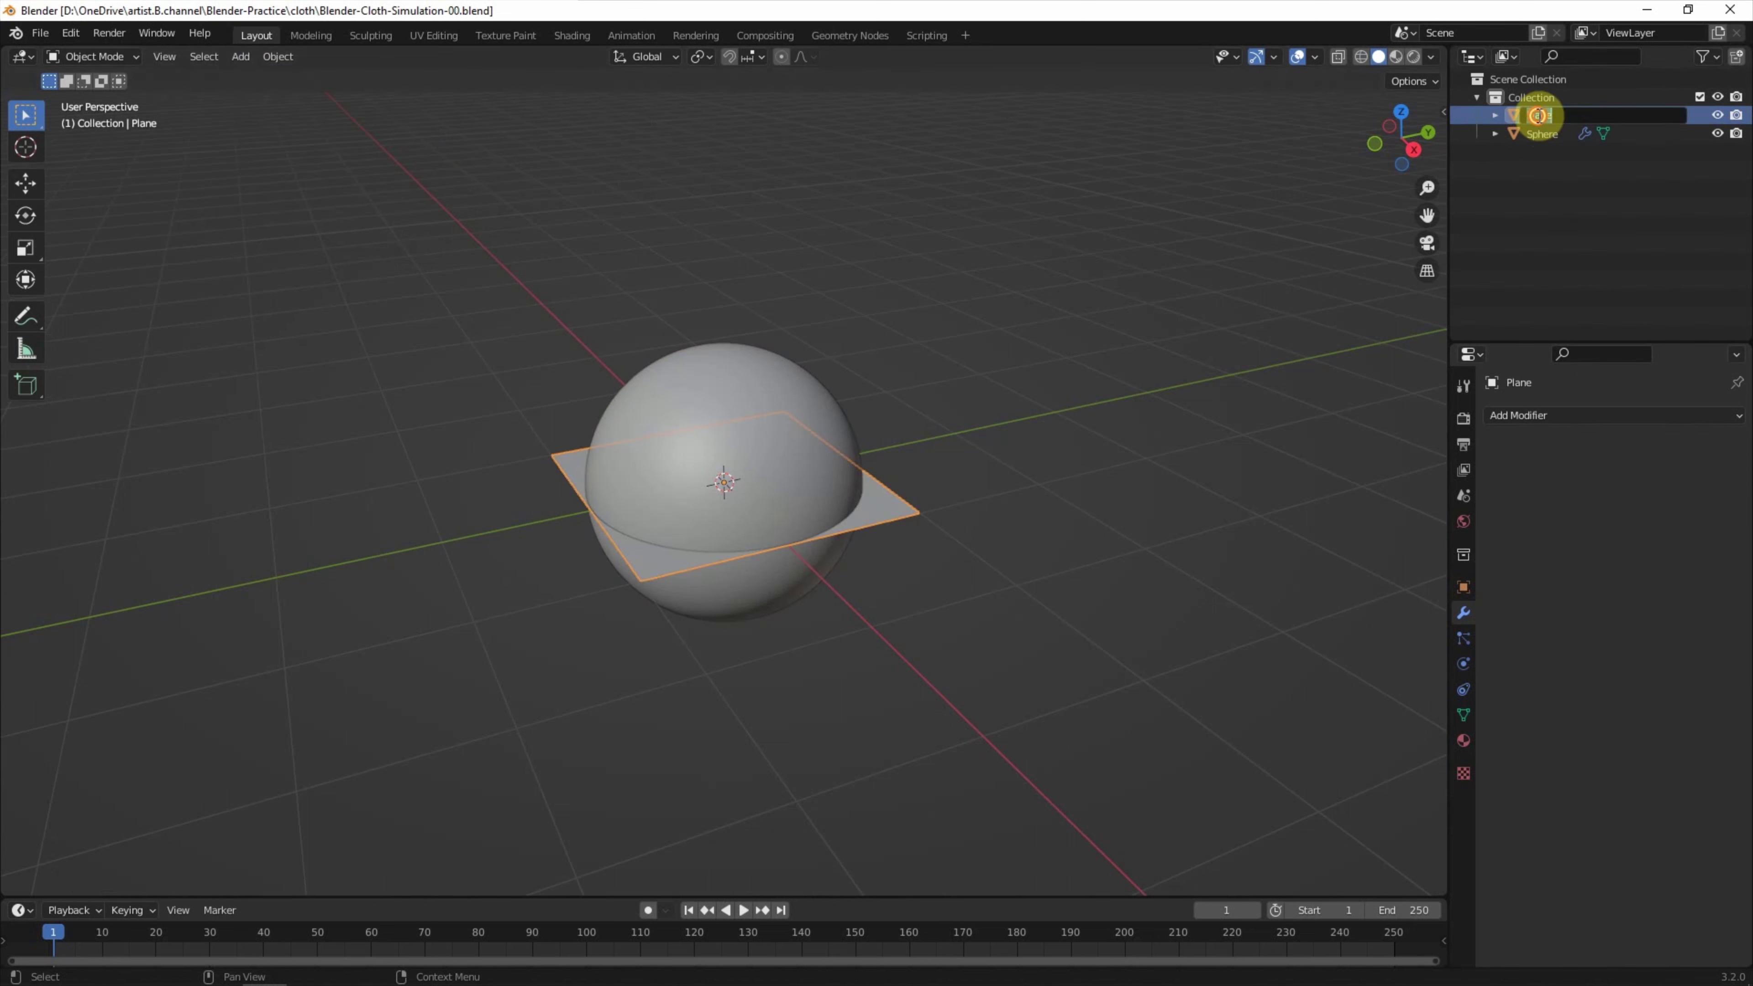
text(oth)
key(Return)
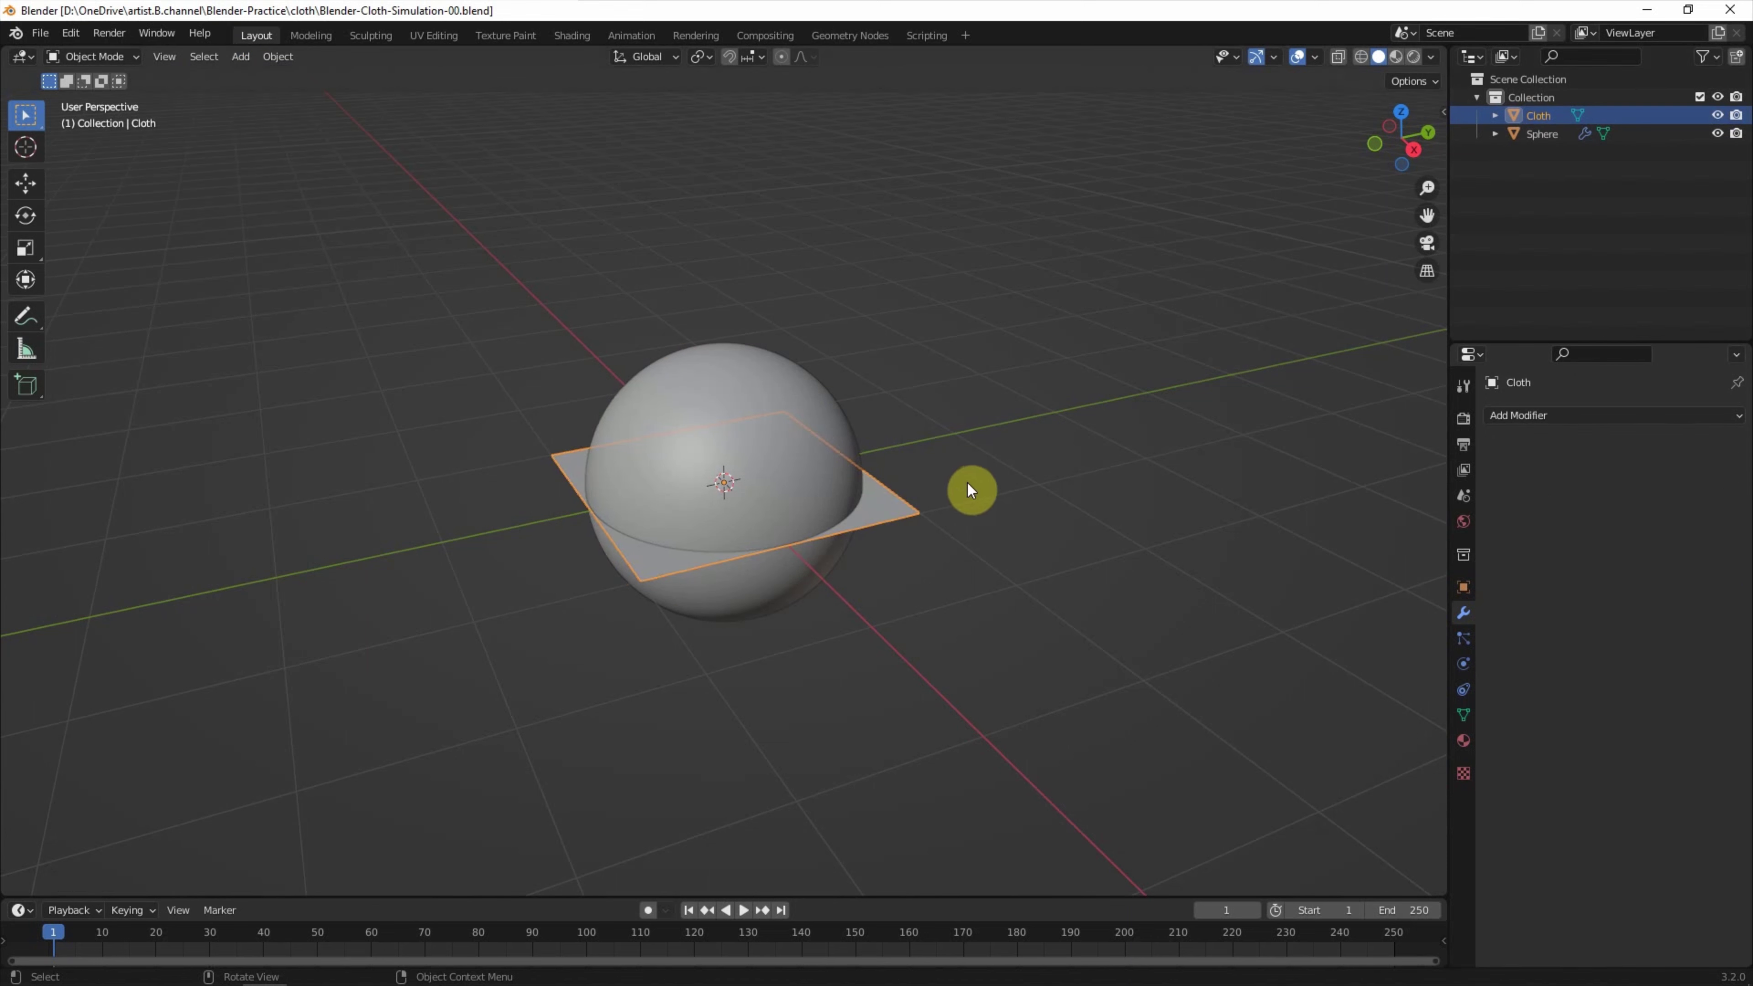
key(s)
click(1332, 488)
key(shift+space)
key(g)
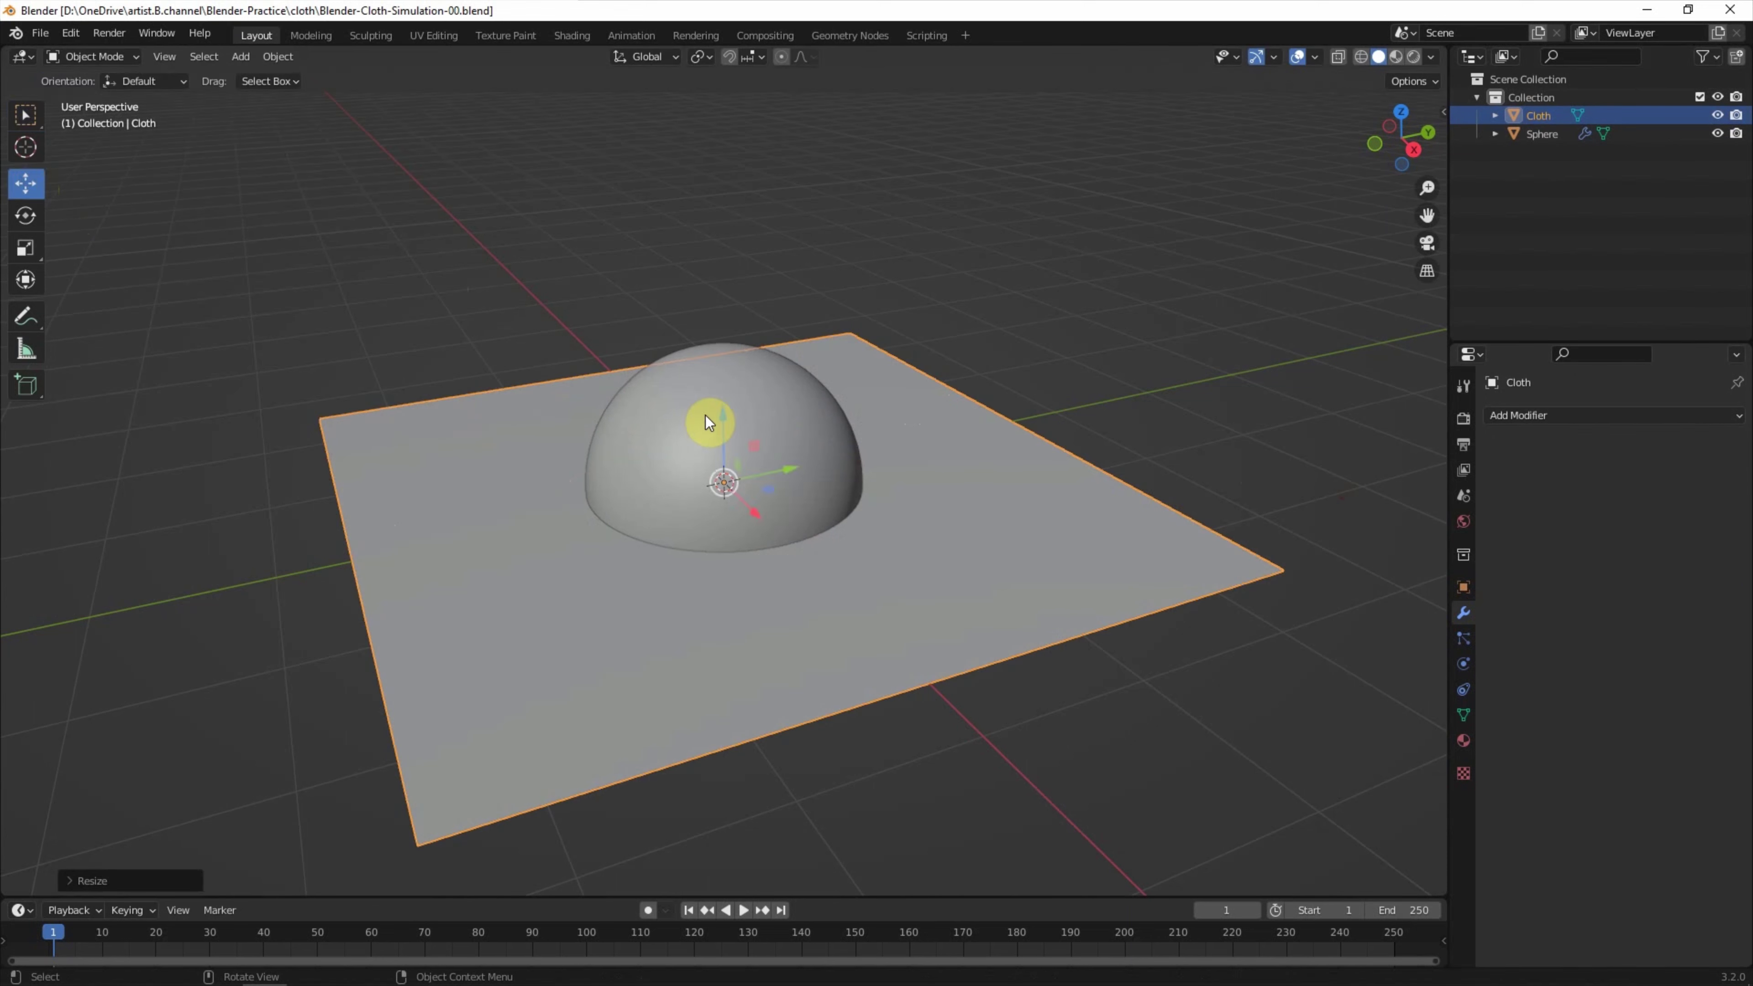
drag(705, 415, 731, 286)
middle_drag(731, 285, 1205, 568)
Turn on wireframe edges for all objects in the viewport overlays
click(1205, 568)
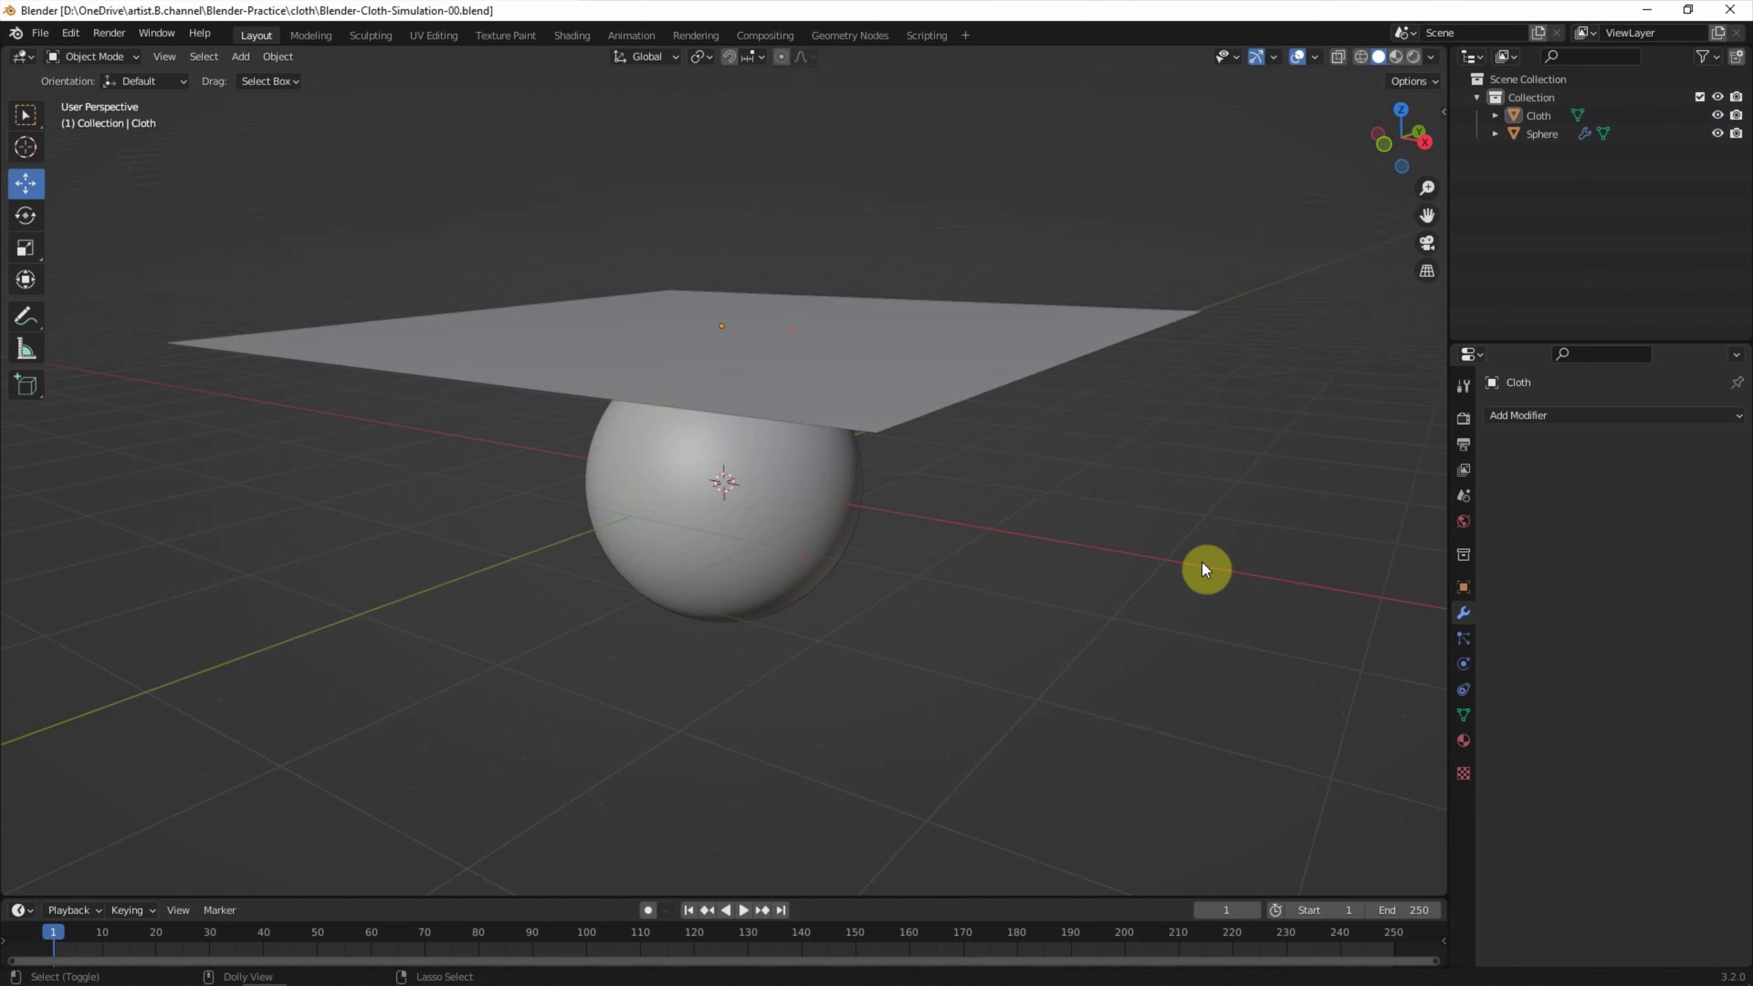
click(1314, 56)
click(1202, 366)
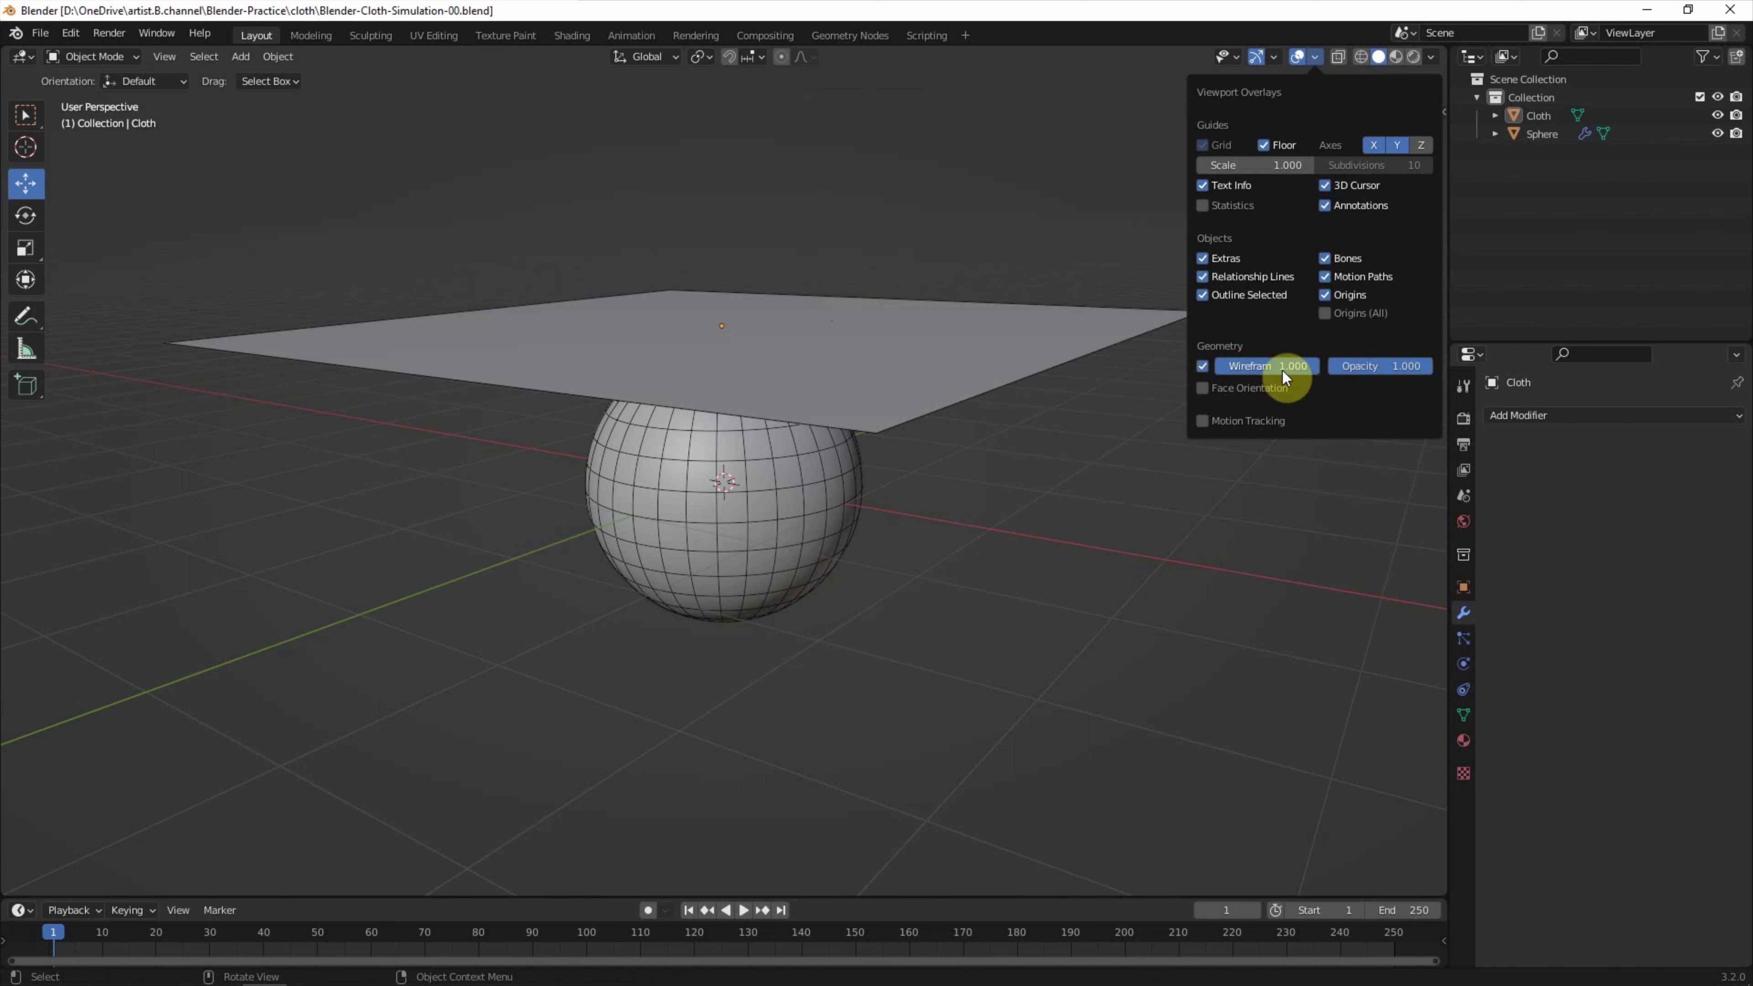
Apply a Simple Subdivision modifier to the Cloth plane, then select the sphere
click(902, 386)
click(18, 122)
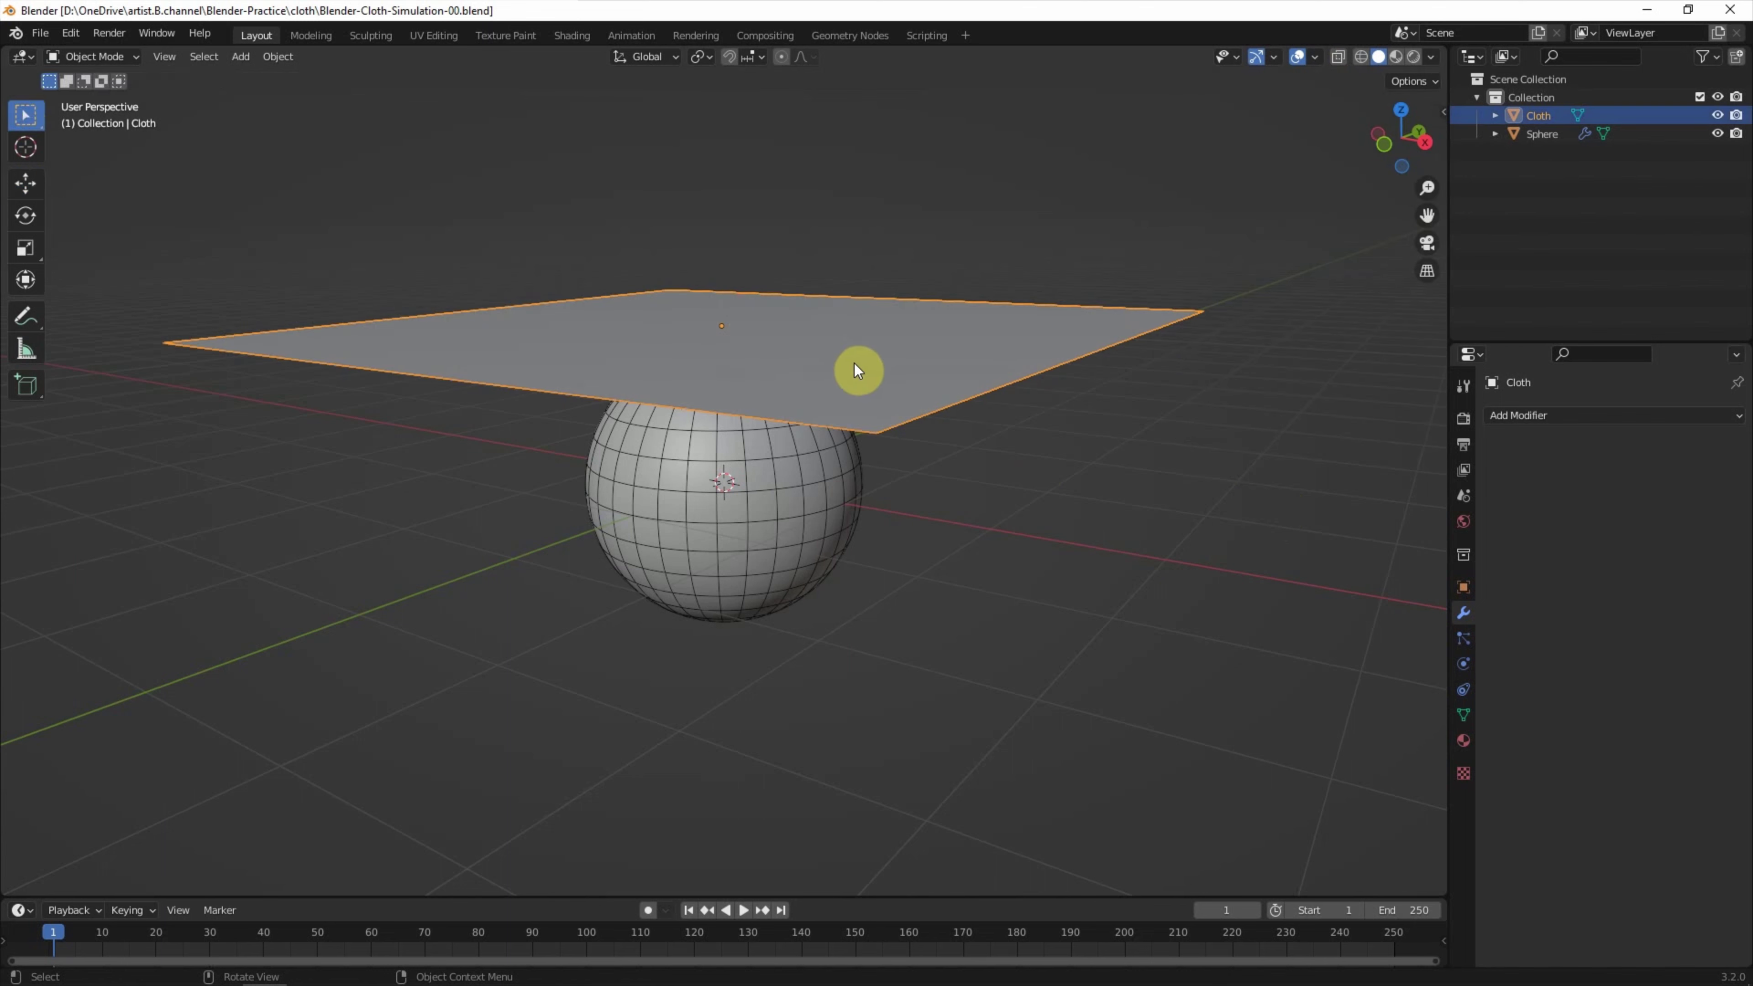
click(1532, 415)
click(1454, 749)
click(1687, 473)
click(1690, 446)
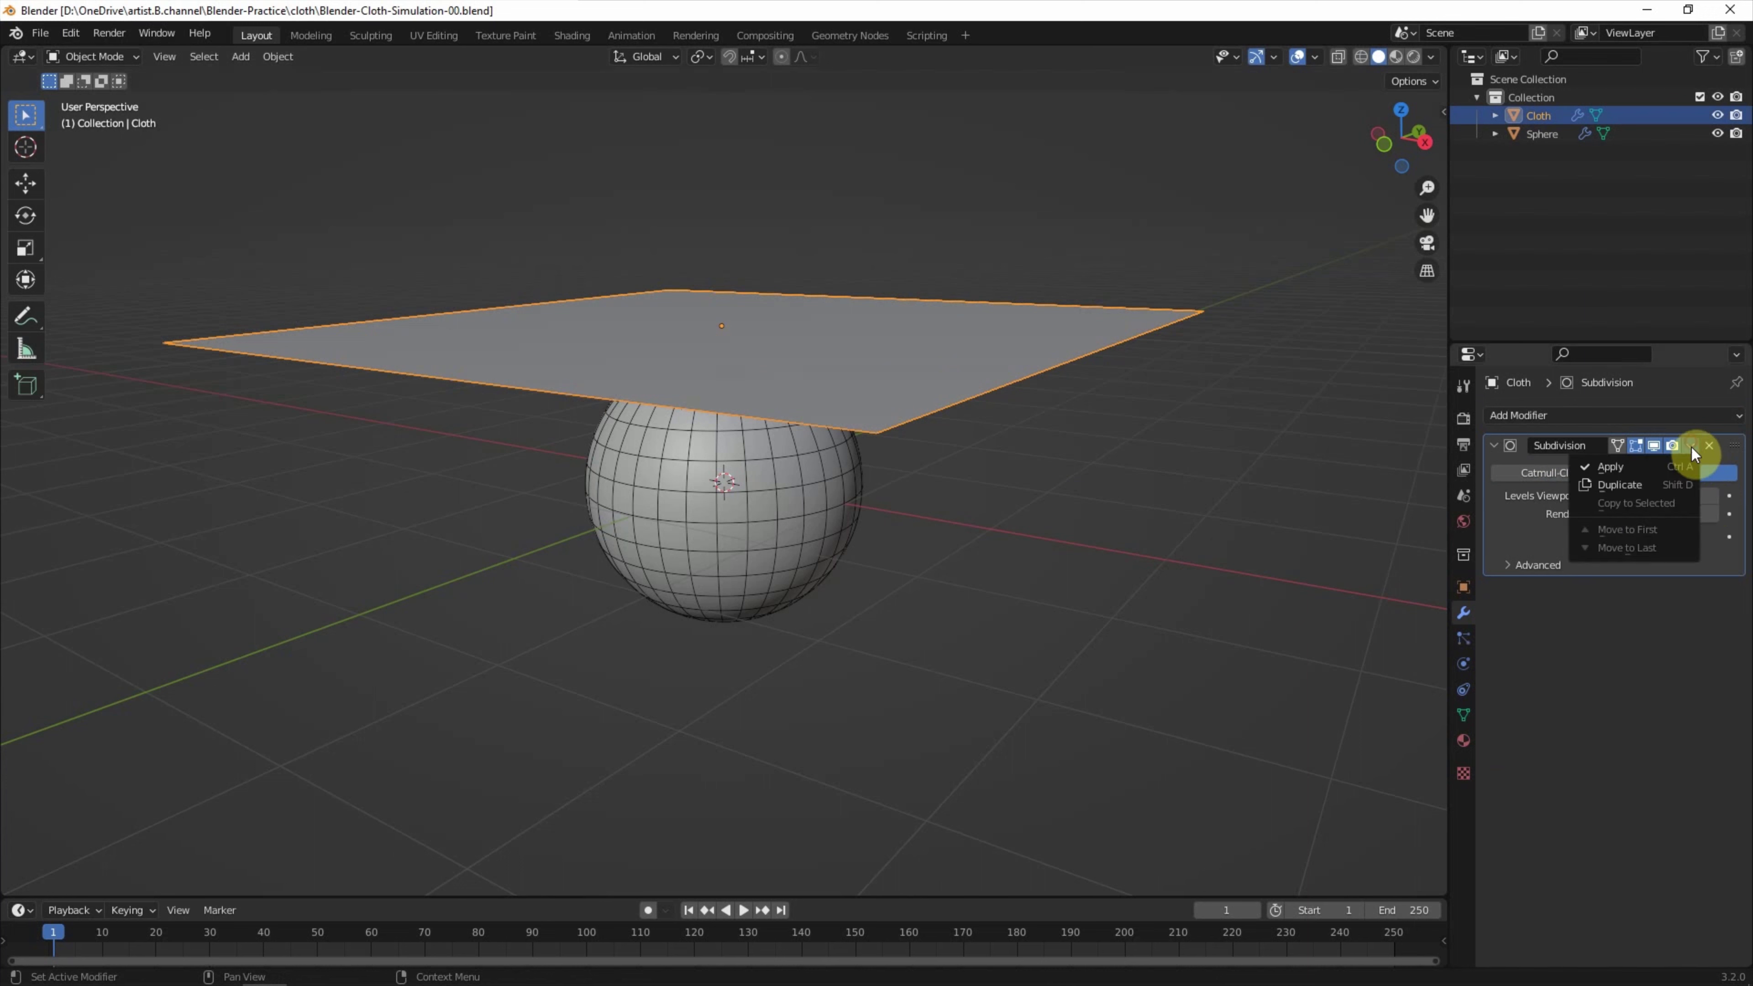
click(1686, 465)
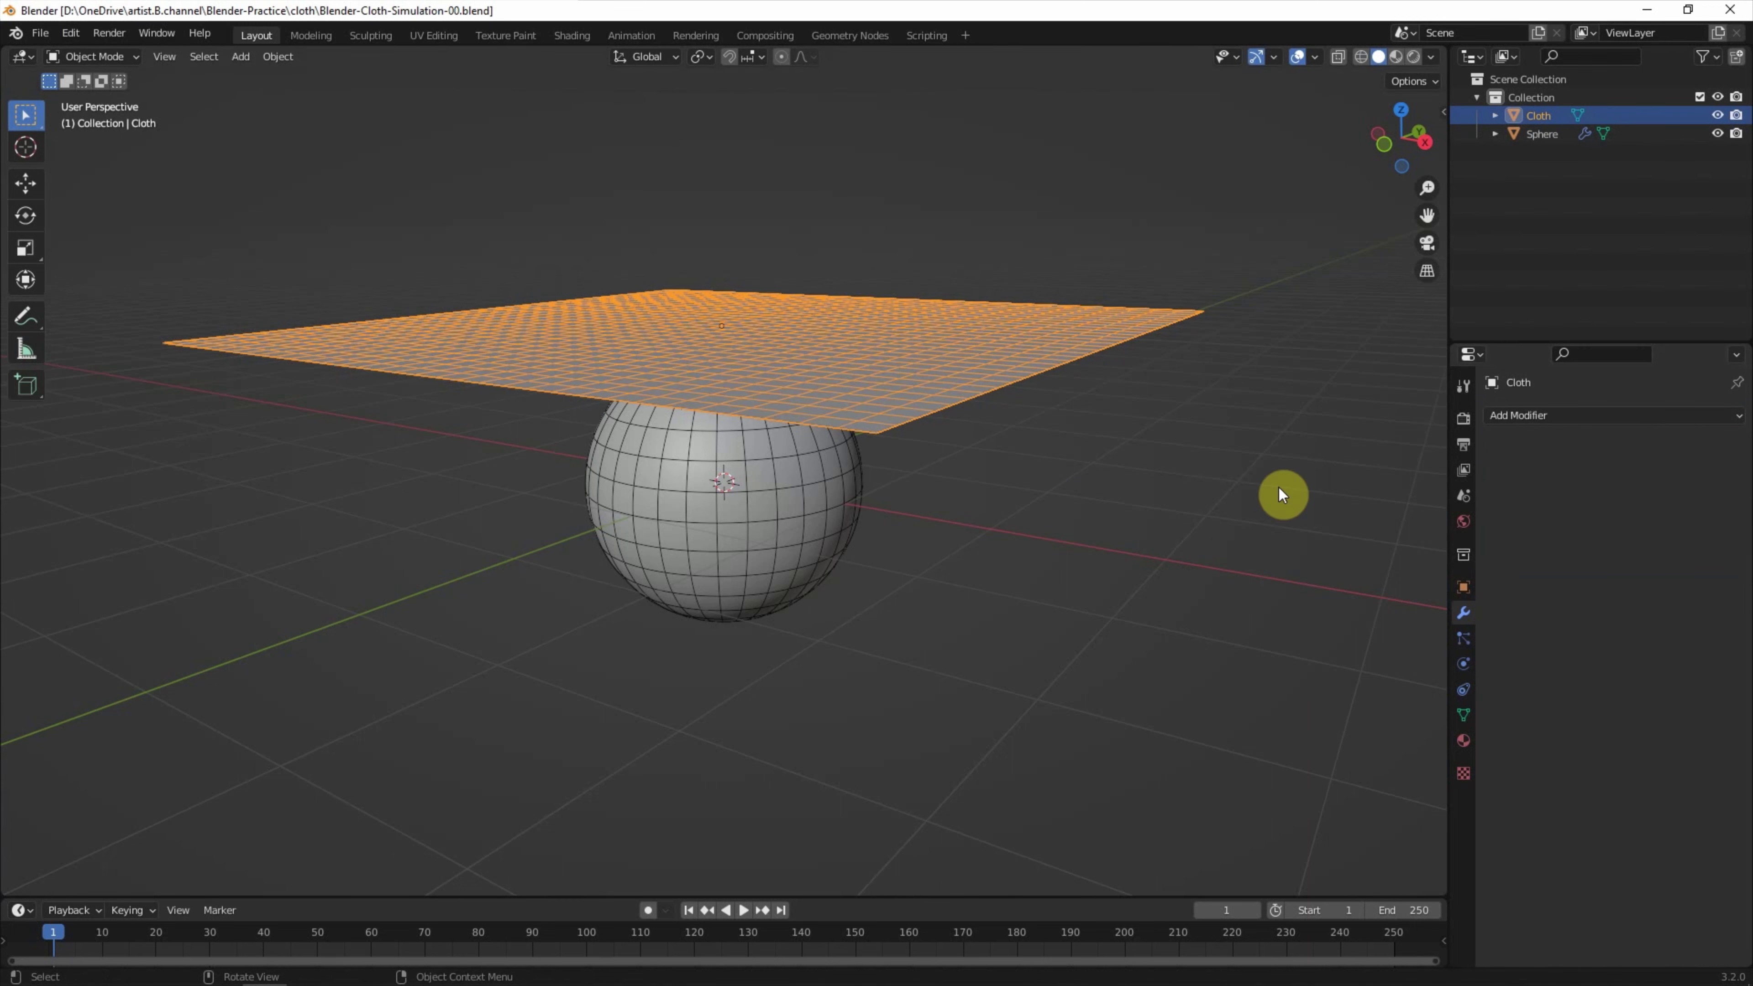
click(1278, 488)
click(832, 515)
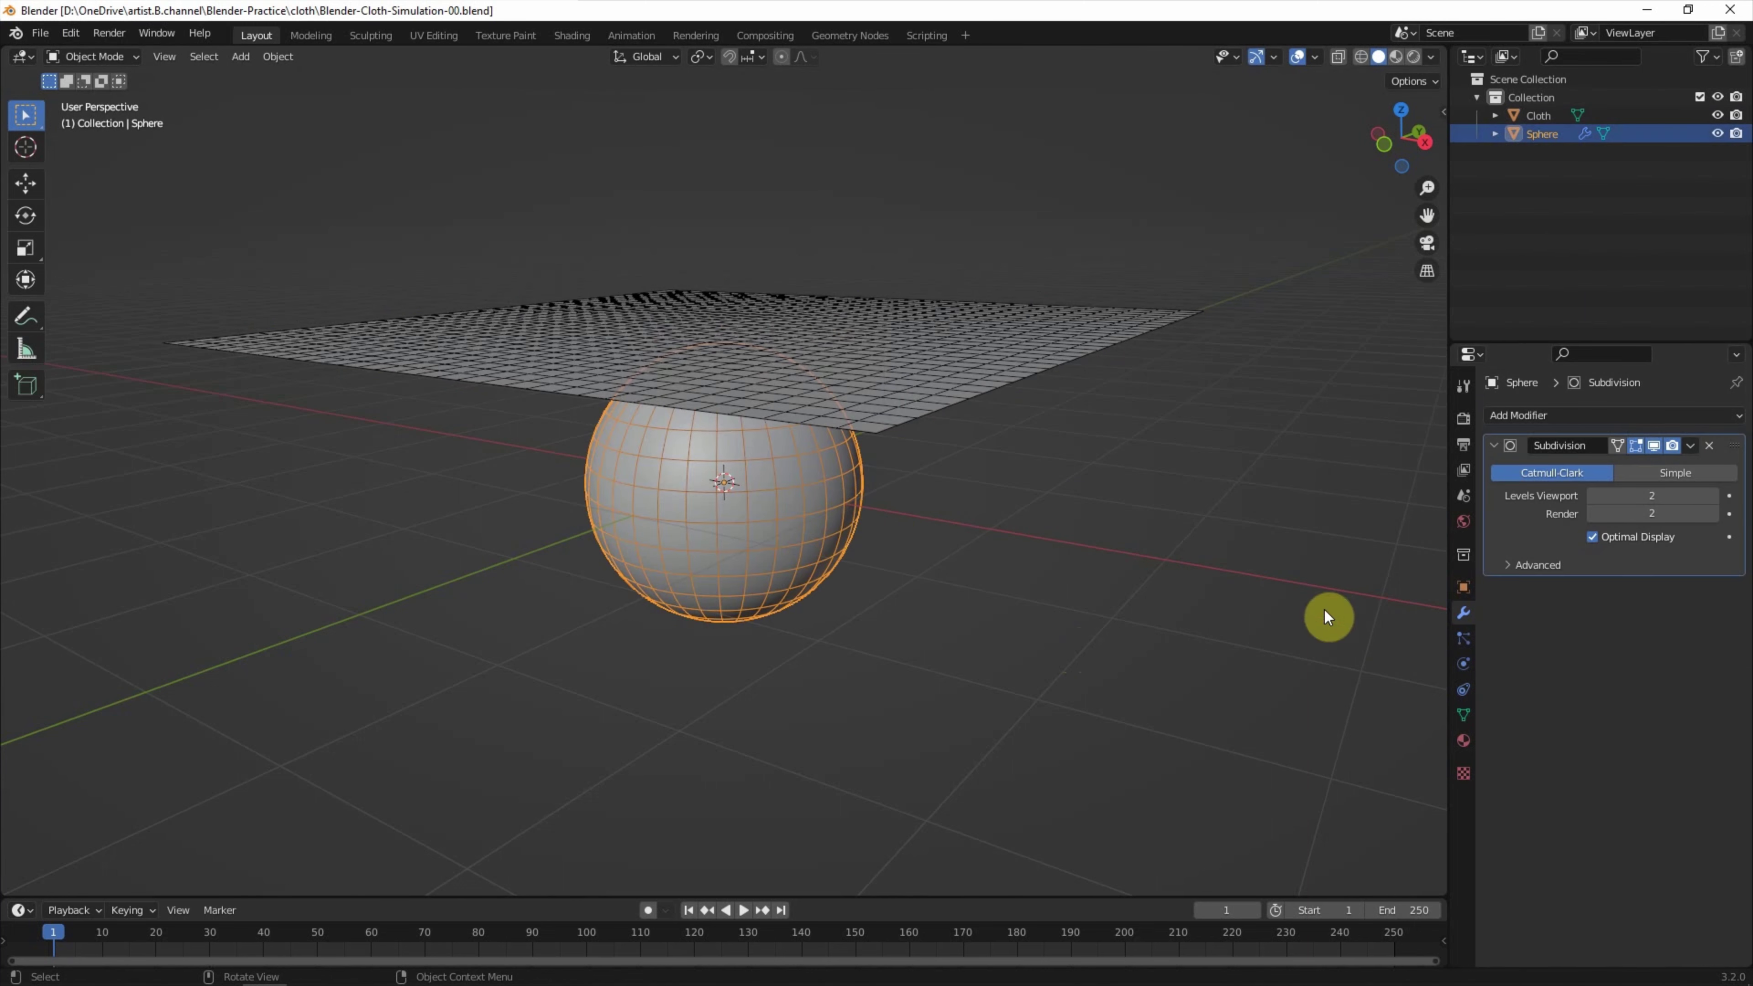
Give the sphere Collision physics and the plane Cloth physics
click(1462, 665)
click(1561, 435)
click(1089, 329)
click(1538, 457)
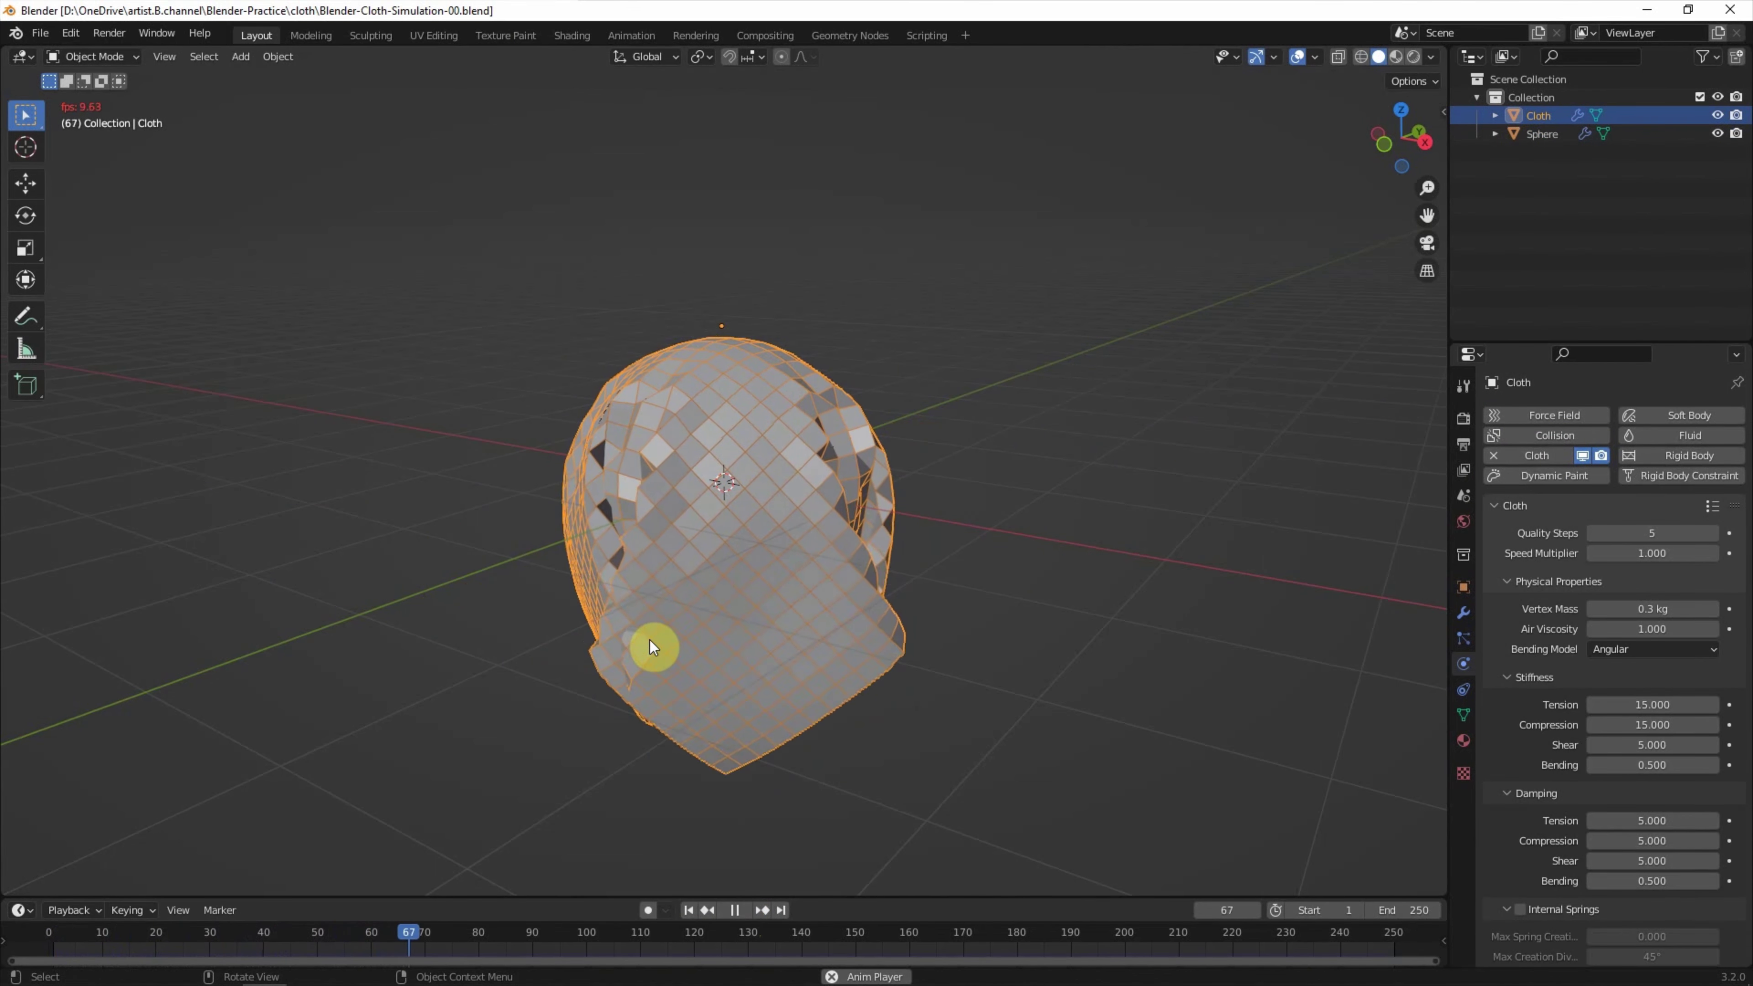
Enable Self Collisions on the cloth and replay the simulation to watch it drape
click(734, 911)
click(688, 910)
scroll(1501, 831, down, 5)
scroll(1500, 831, down, 5)
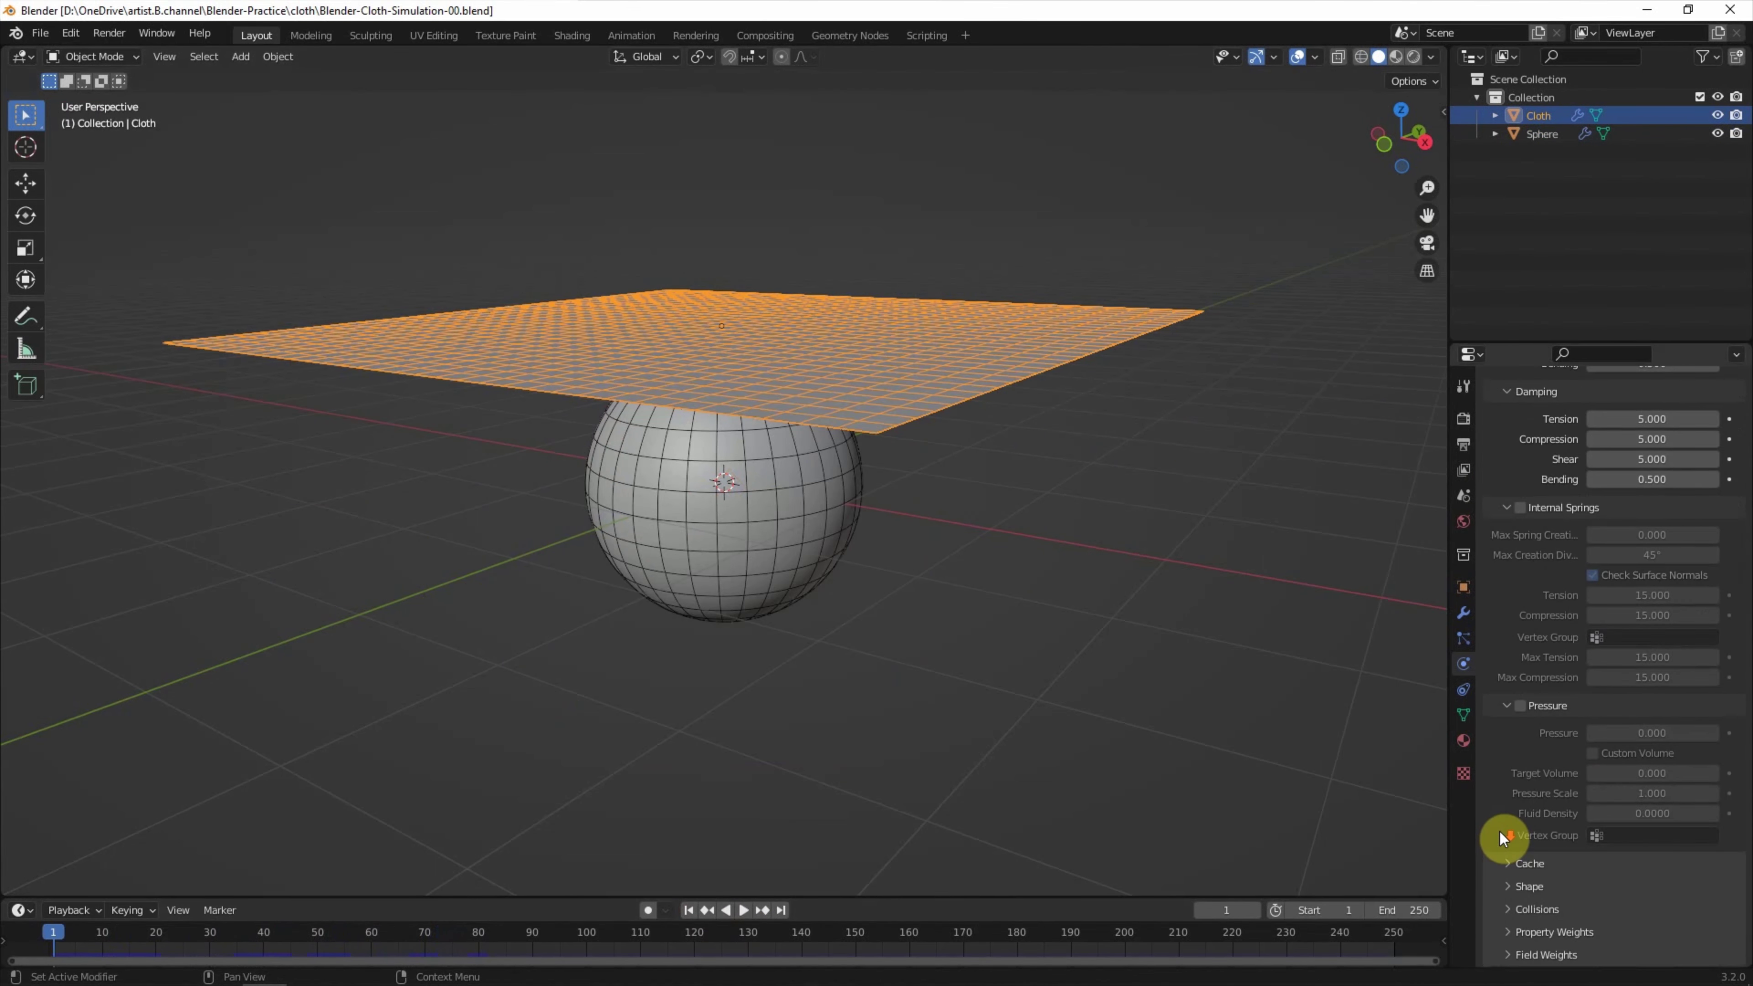
scroll(1505, 905, down, 5)
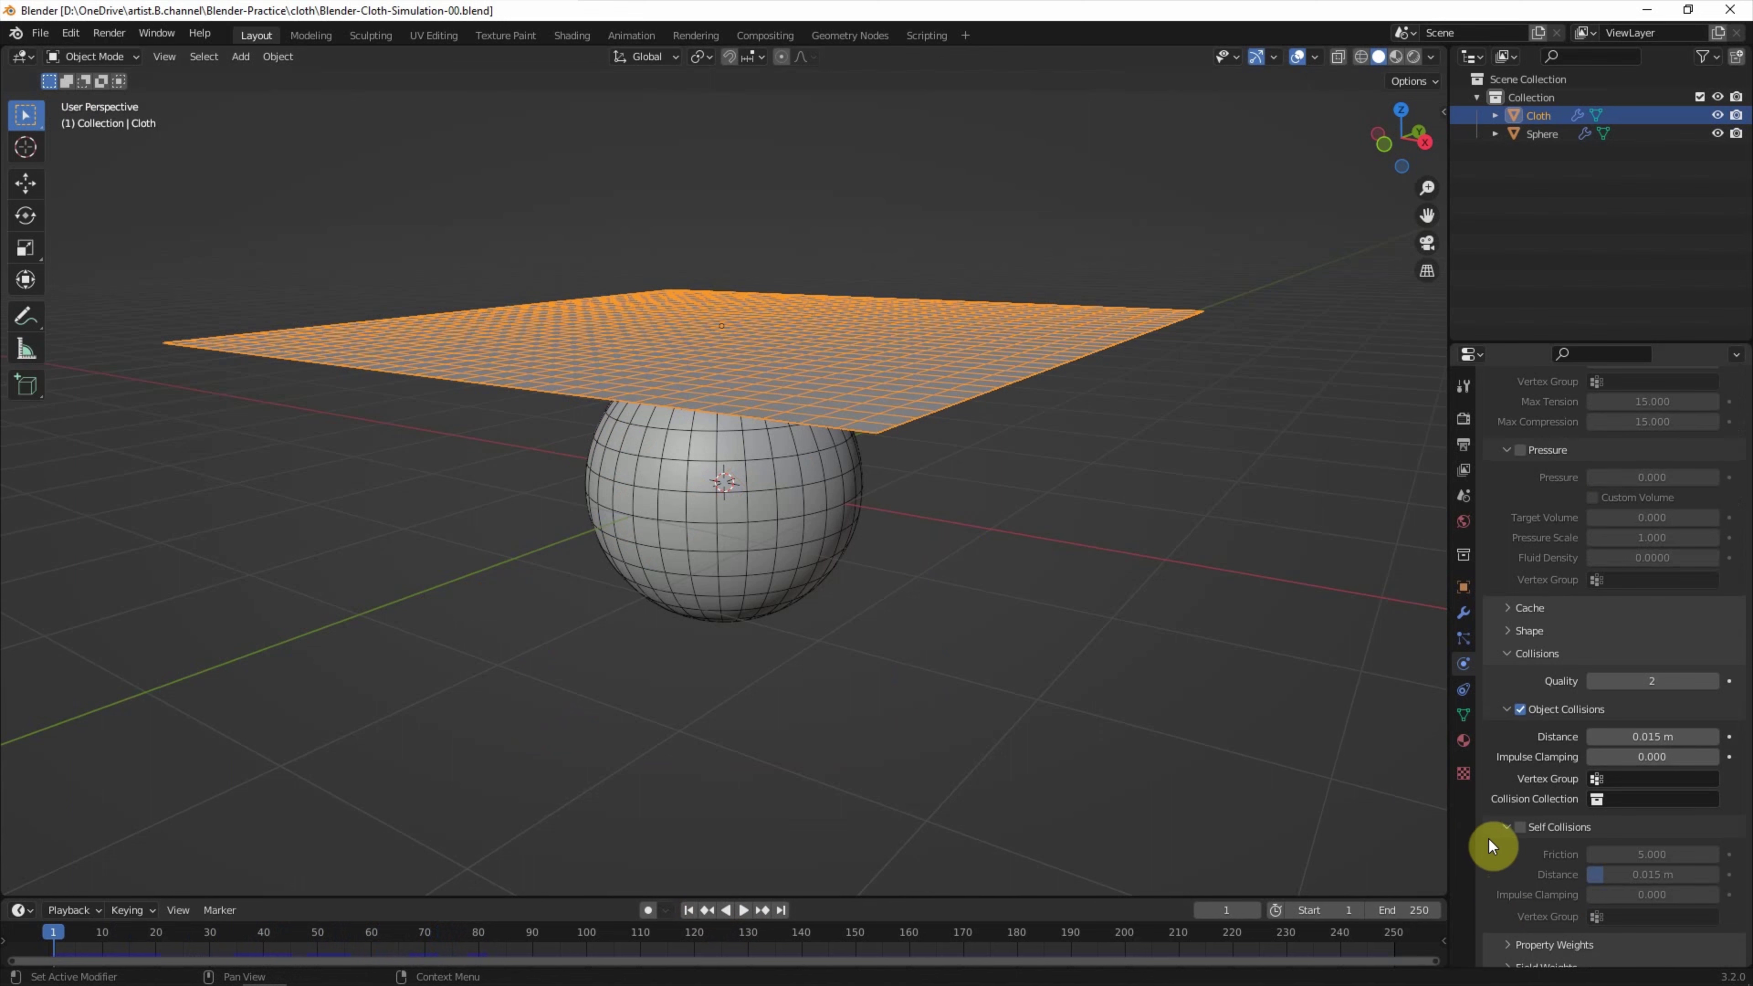
click(1521, 828)
click(742, 910)
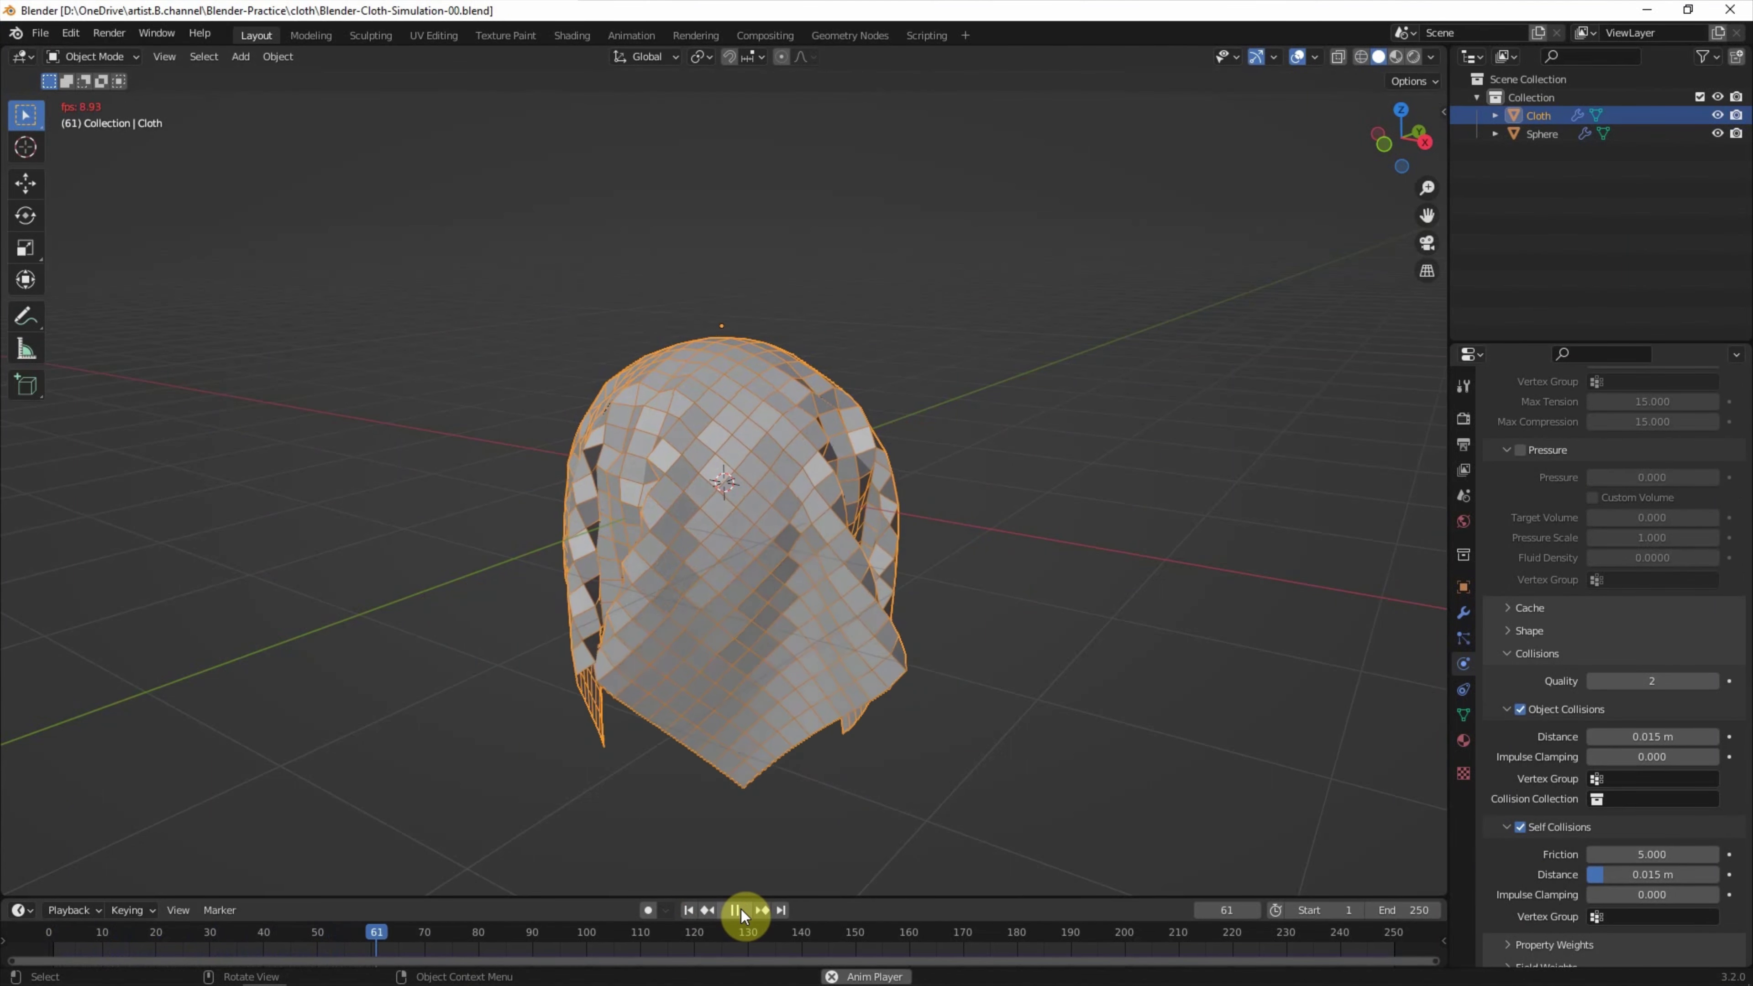
click(742, 911)
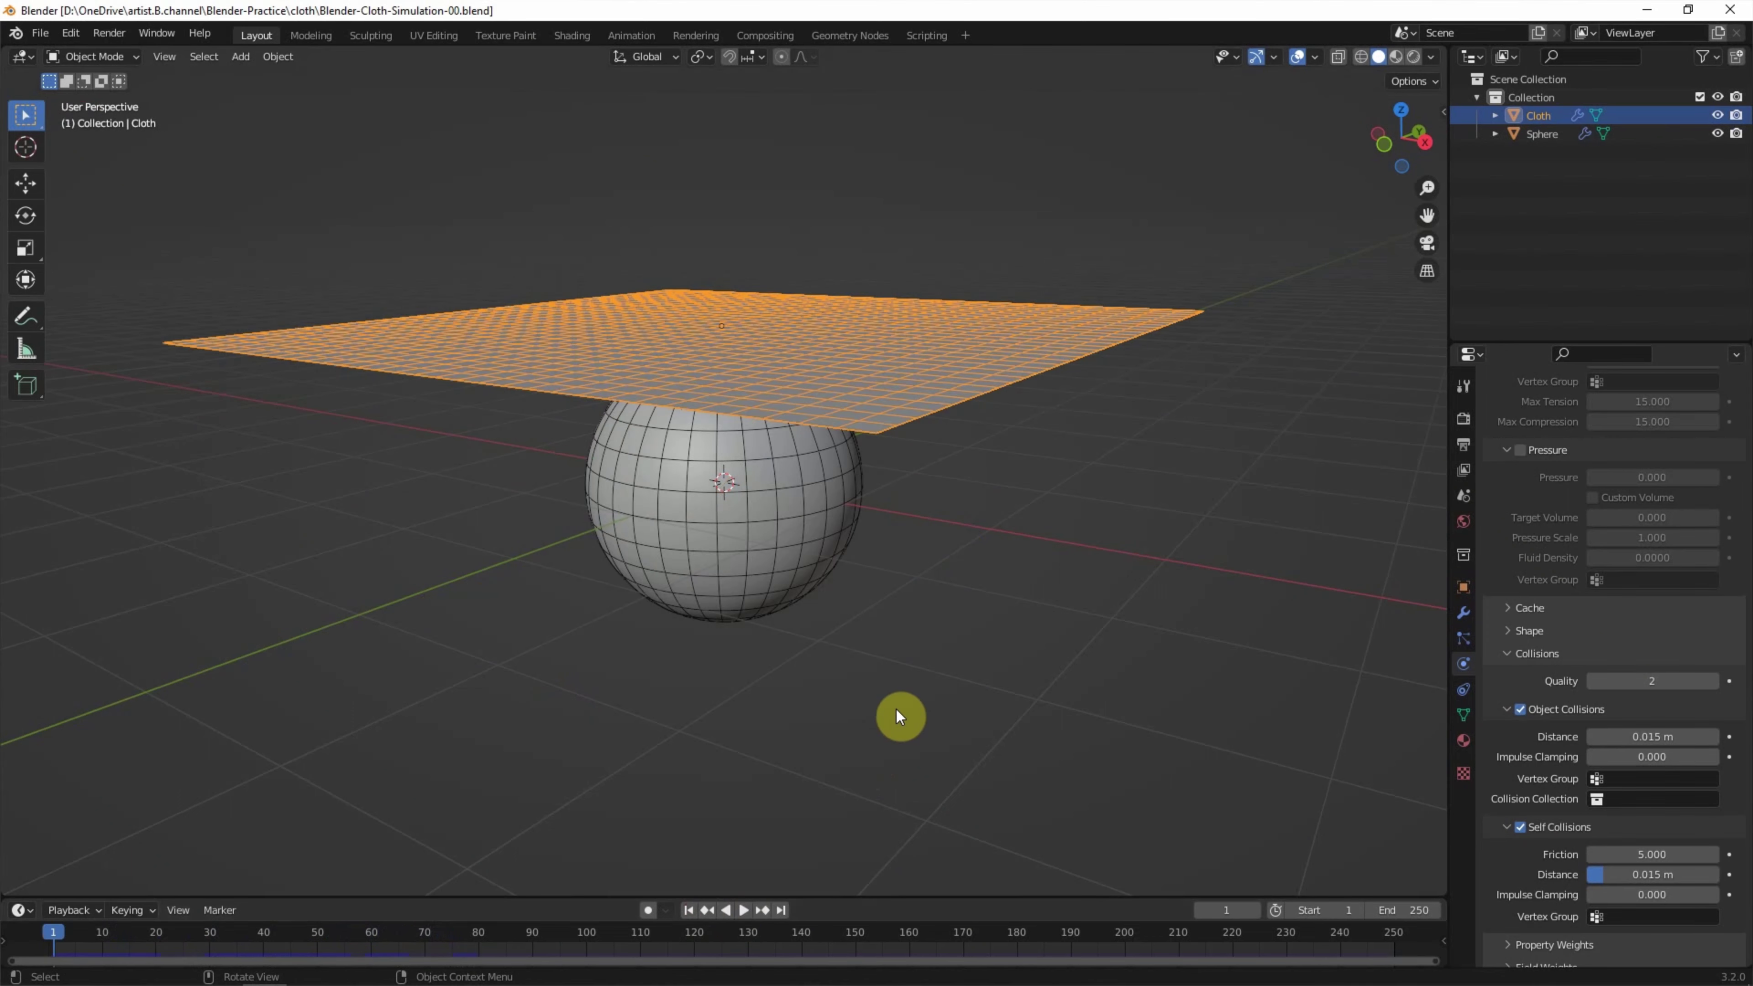
click(1377, 147)
Tilt the Cloth plane slightly and replay the simulation, pausing at frame 58
key(r)
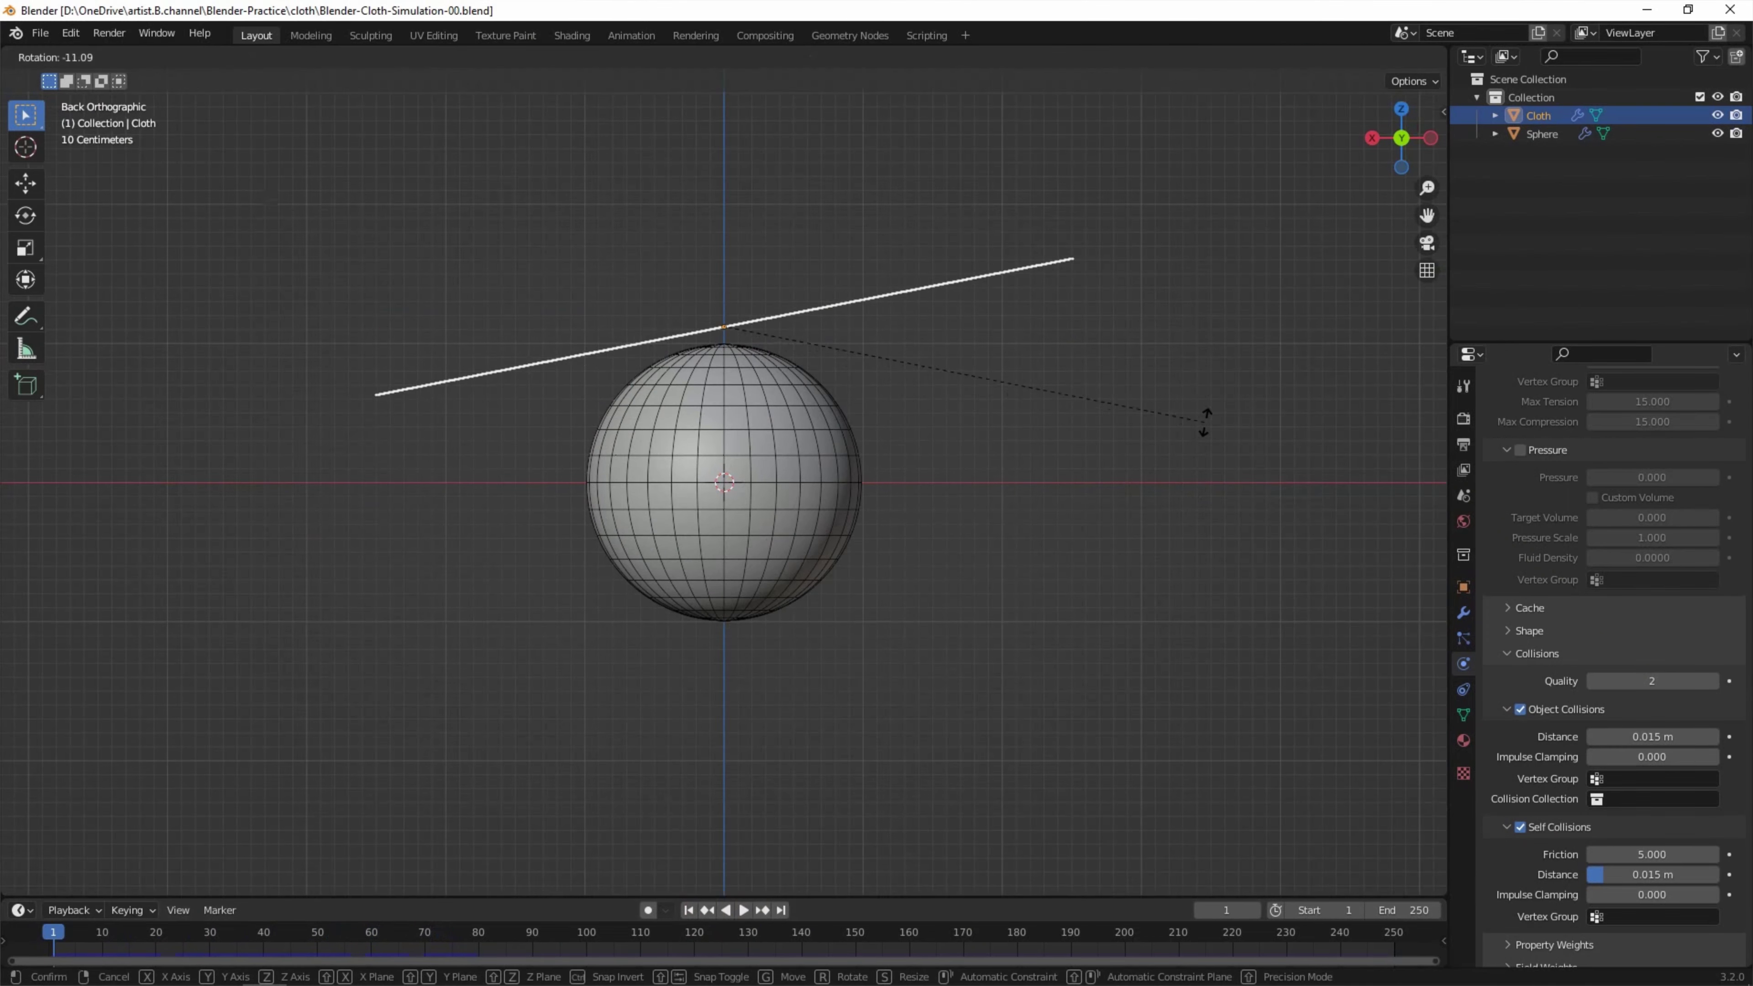
click(1211, 385)
mouse_move(1210, 385)
middle_down()
mouse_move(1201, 438)
mouse_move(1182, 416)
middle_up()
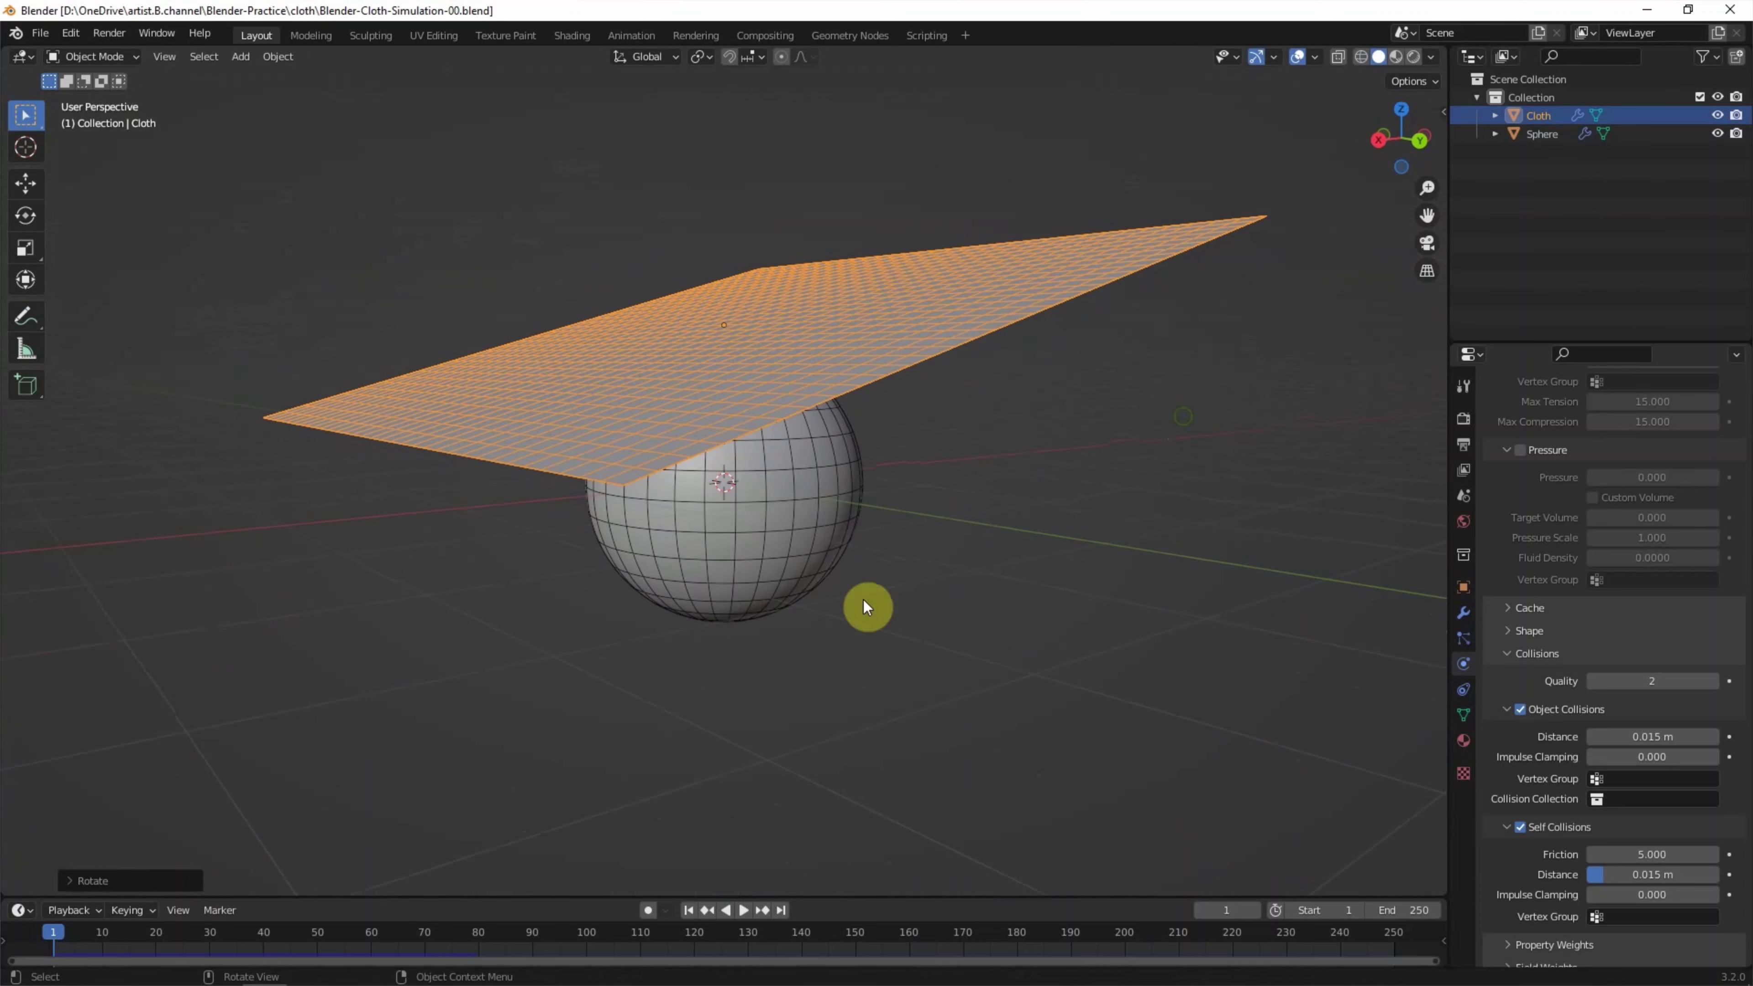
click(743, 906)
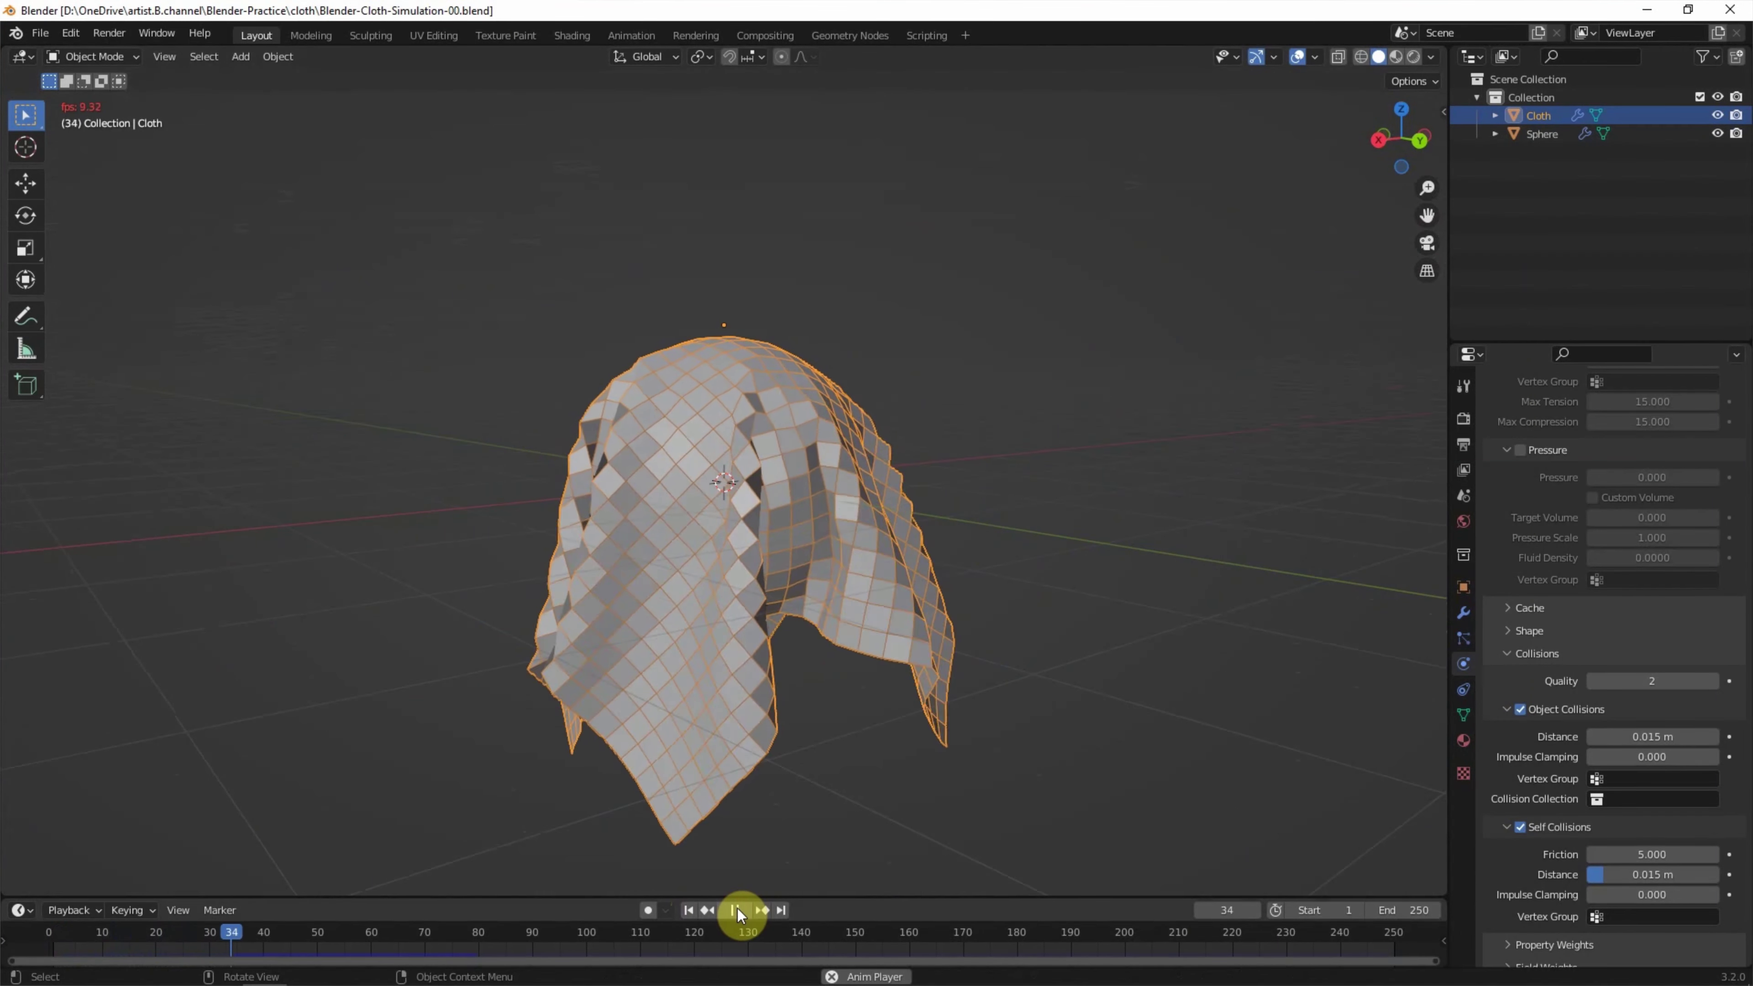
click(737, 909)
Show the cloth's modifier stack and collapse the Cloth modifier's settings
mouse_move(851, 713)
middle_down()
mouse_move(791, 703)
mouse_move(910, 699)
mouse_move(891, 627)
middle_up()
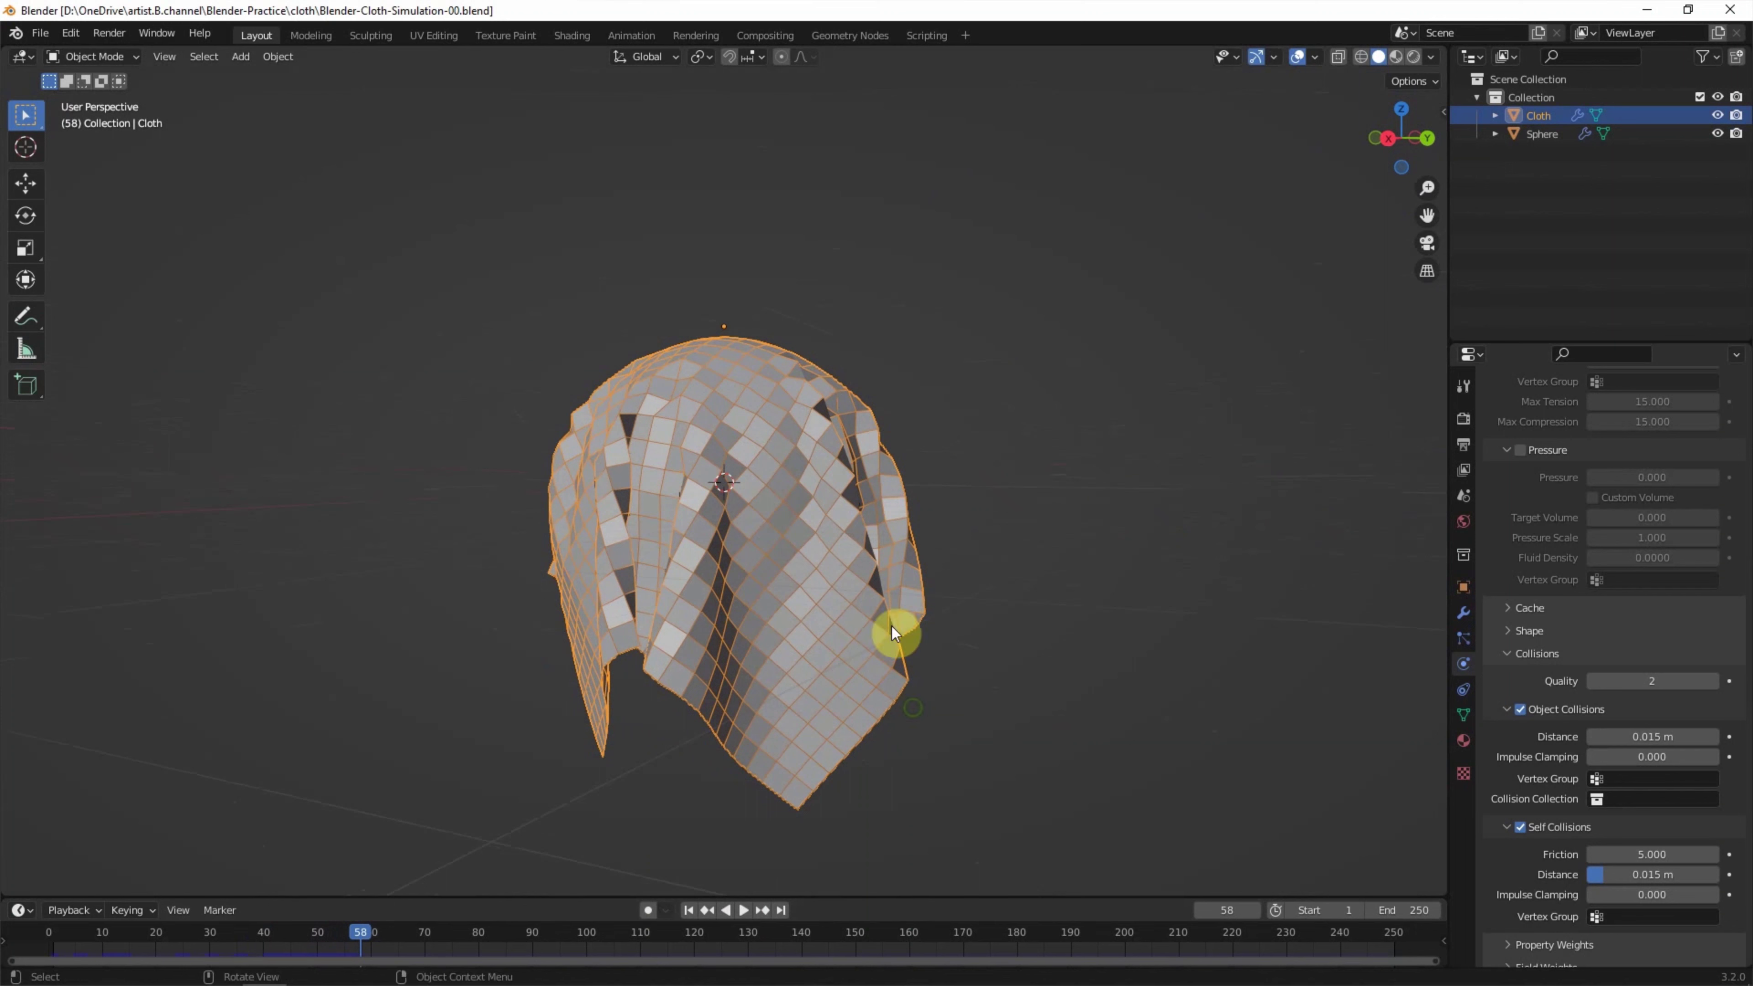
click(1454, 610)
click(1495, 446)
click(1503, 417)
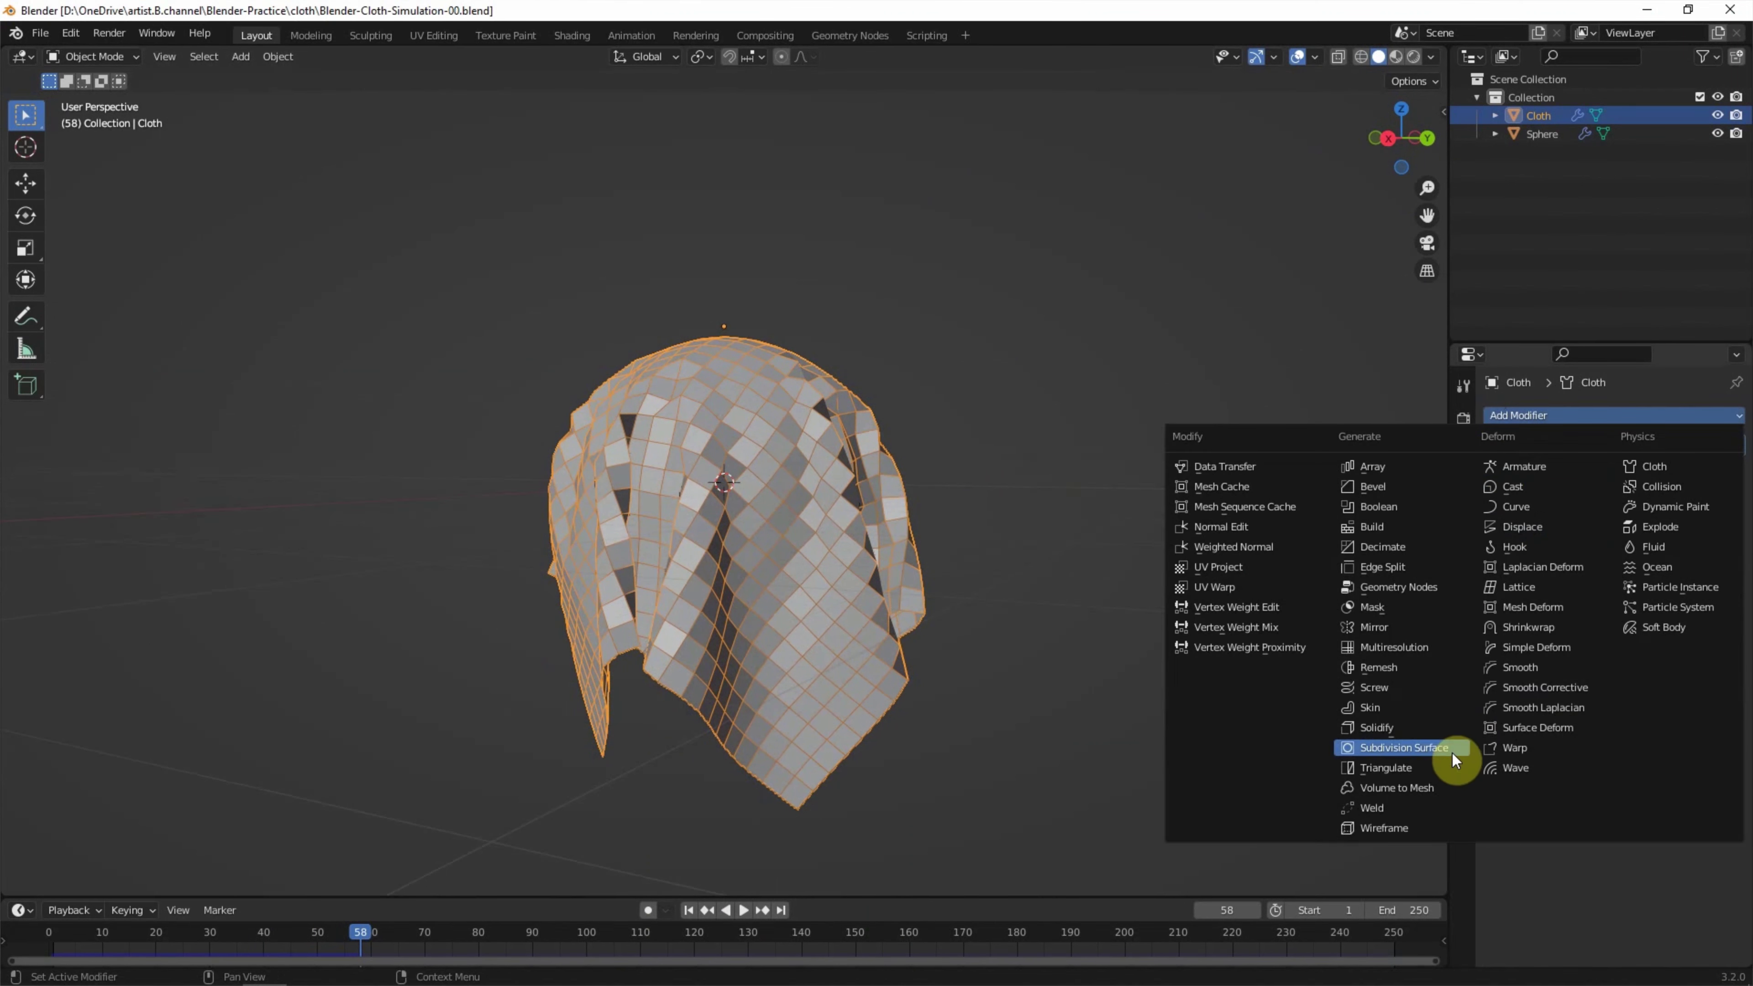
Add a Subdivision Surface modifier after Cloth and shade the cloth smooth
click(1482, 743)
shift+middle_drag(1358, 552, 1137, 515)
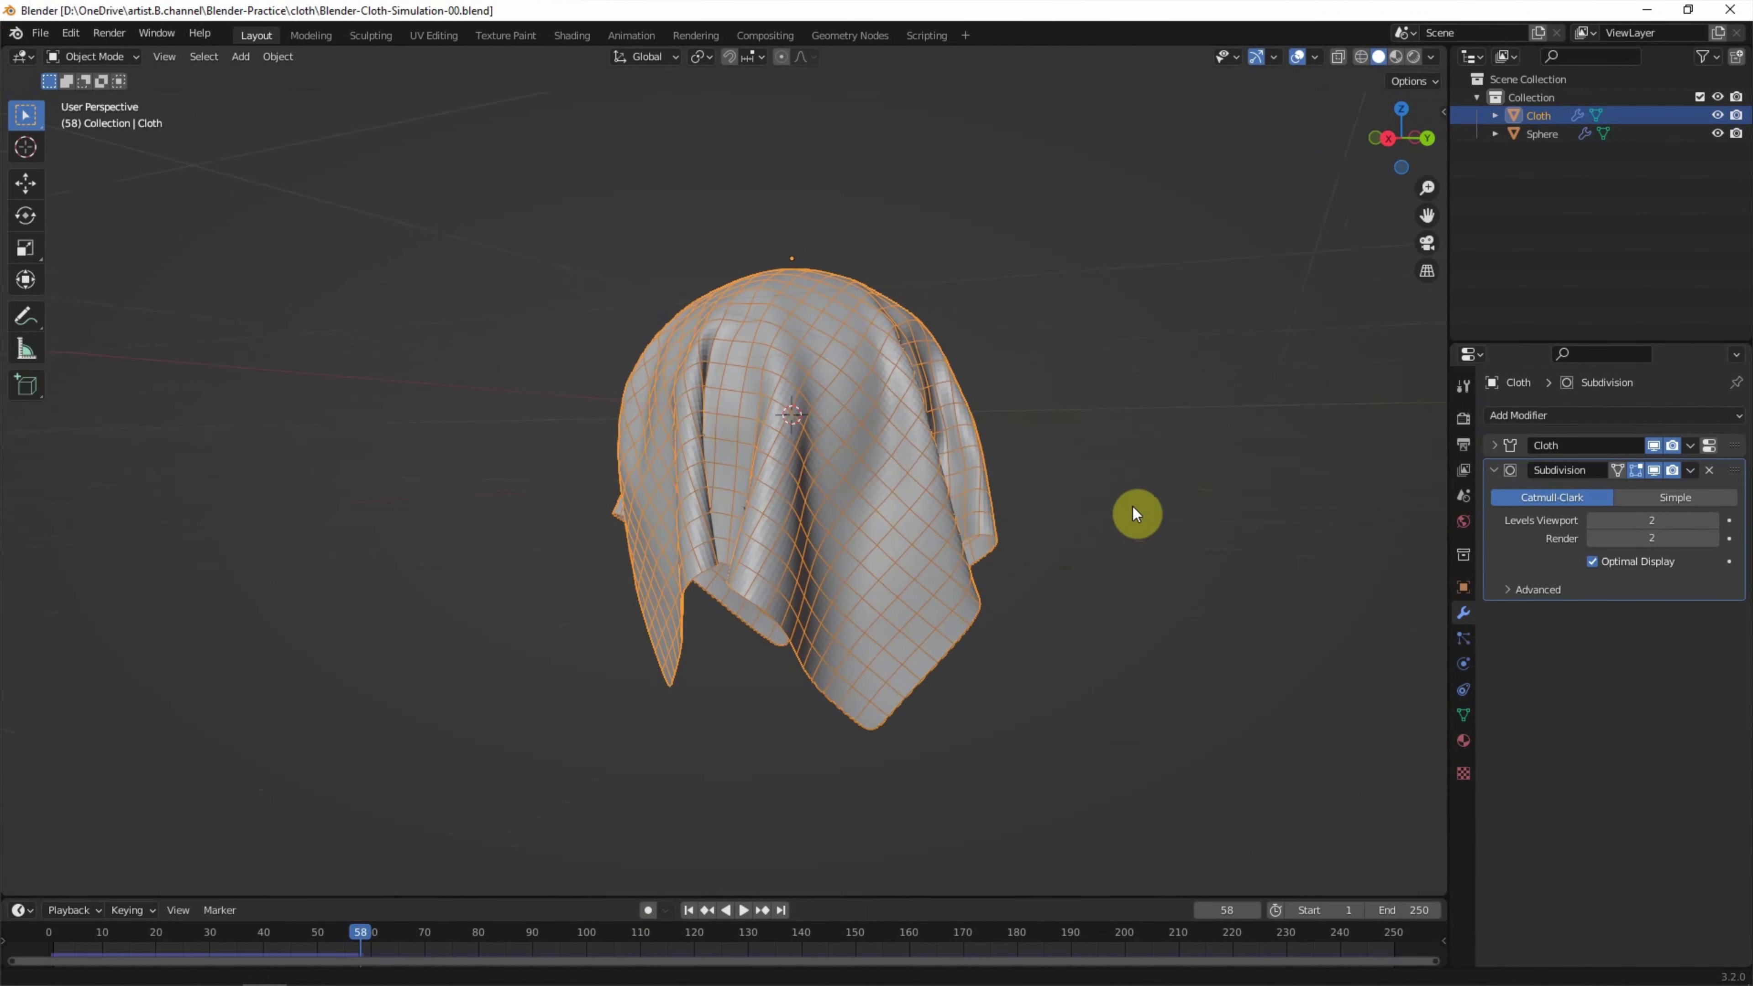
click(283, 58)
click(343, 428)
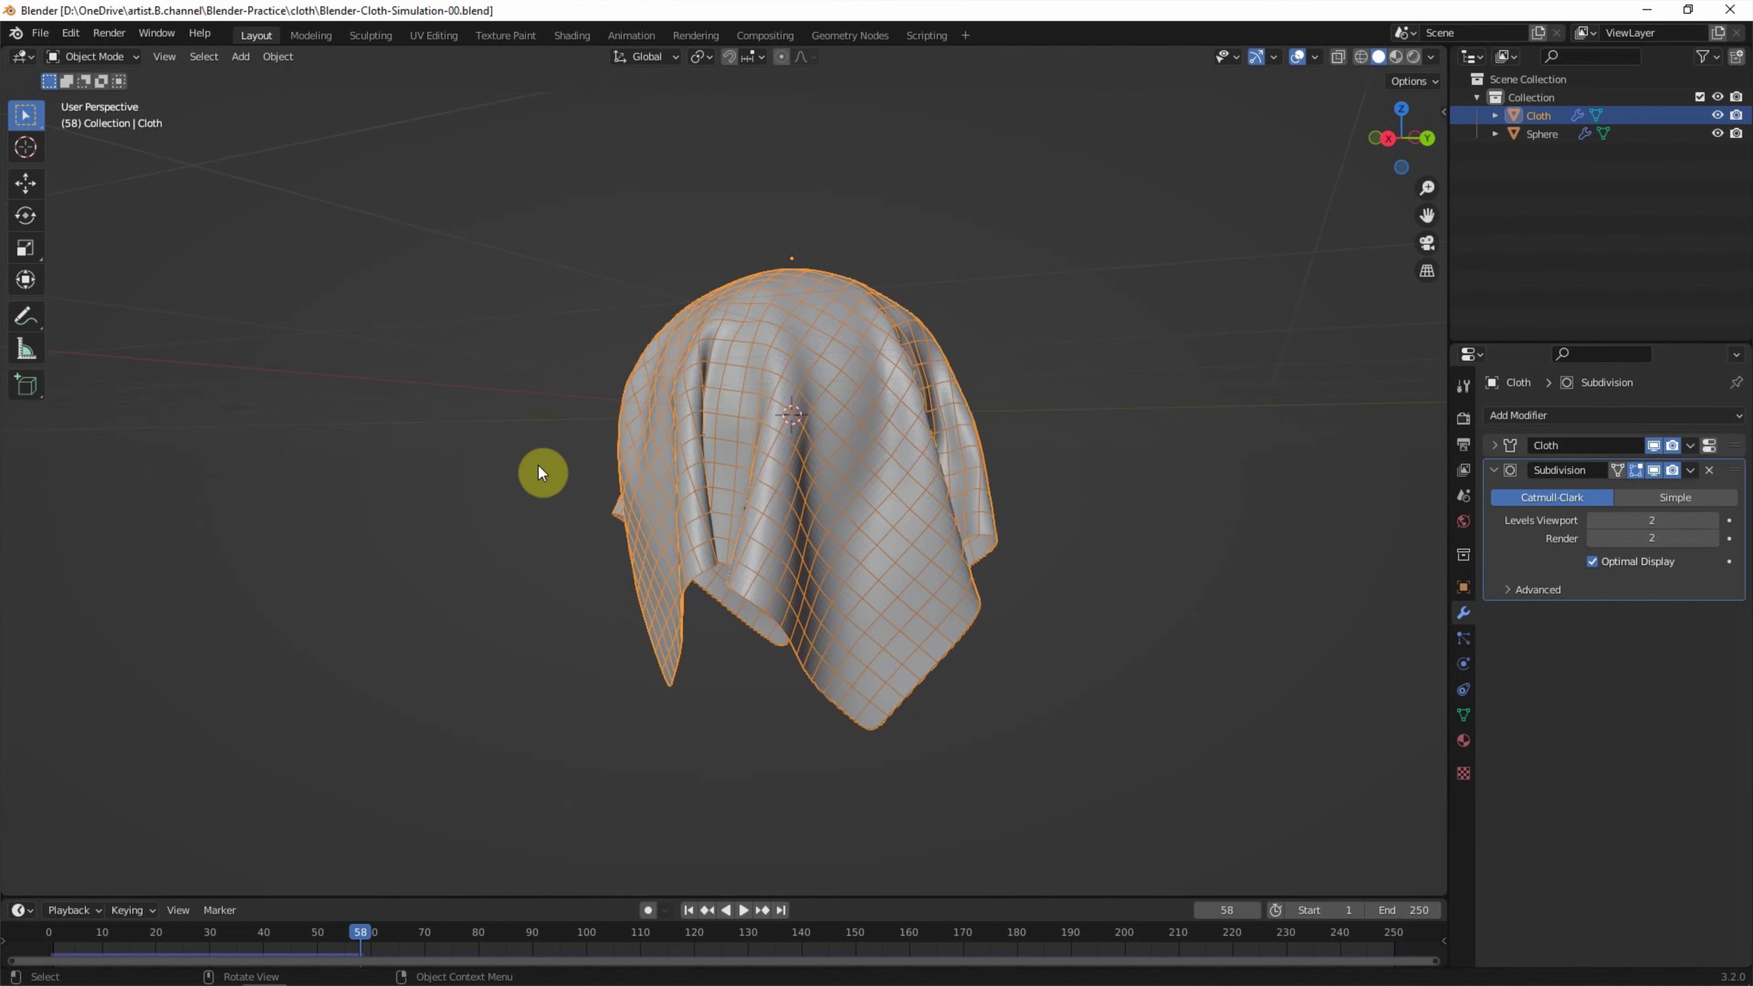
mouse_move(538, 473)
middle_down()
mouse_move(473, 446)
mouse_move(278, 443)
mouse_move(465, 452)
middle_up()
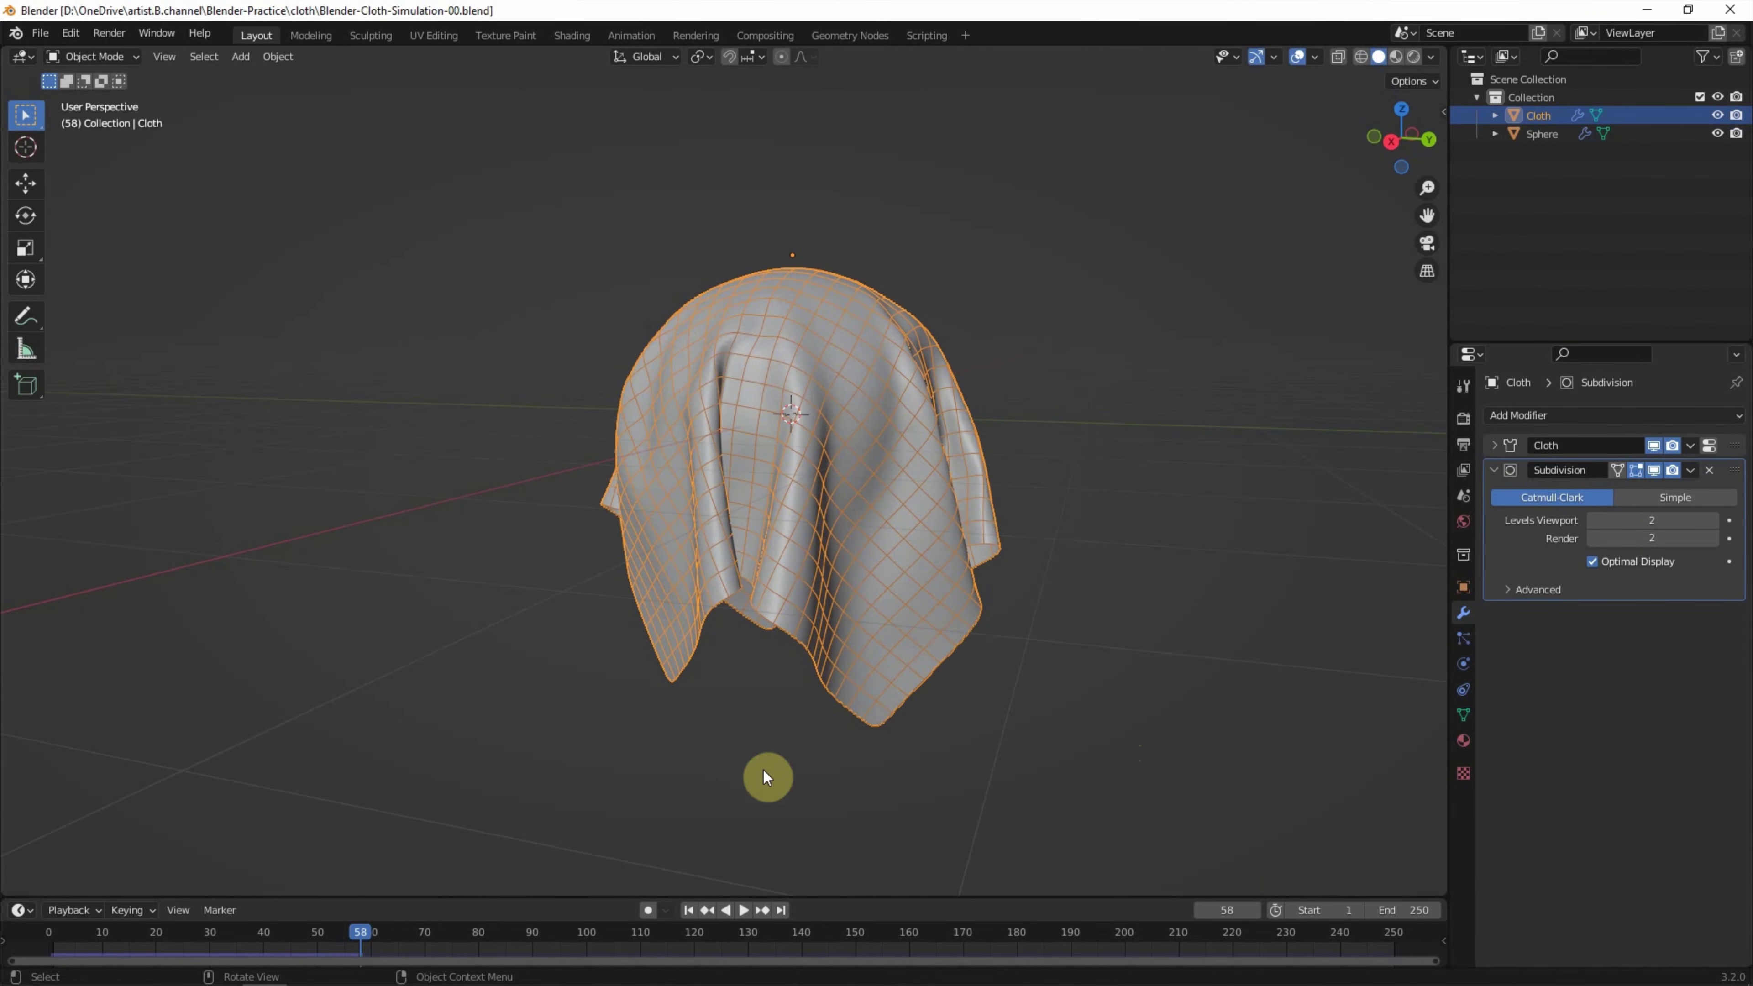
Switch the viewport to Material Preview shading and bring up the area split options
click(1396, 58)
scroll(906, 540, up, 2)
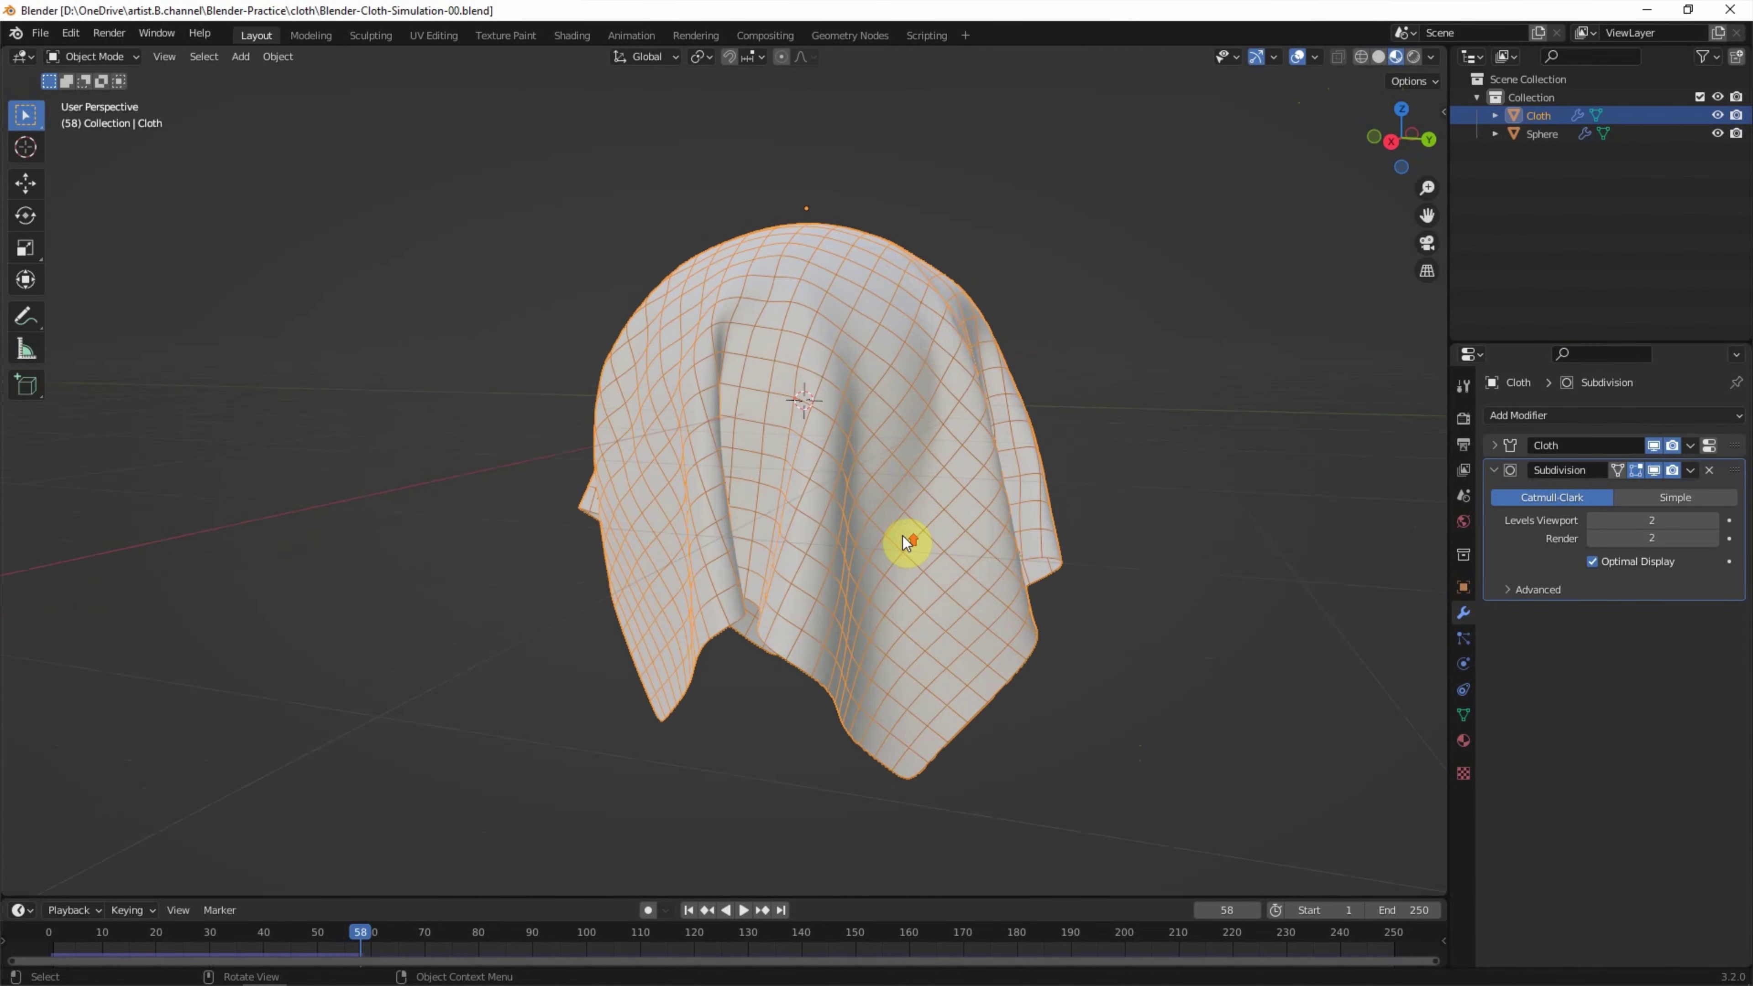
click(165, 57)
mouse_move(188, 445)
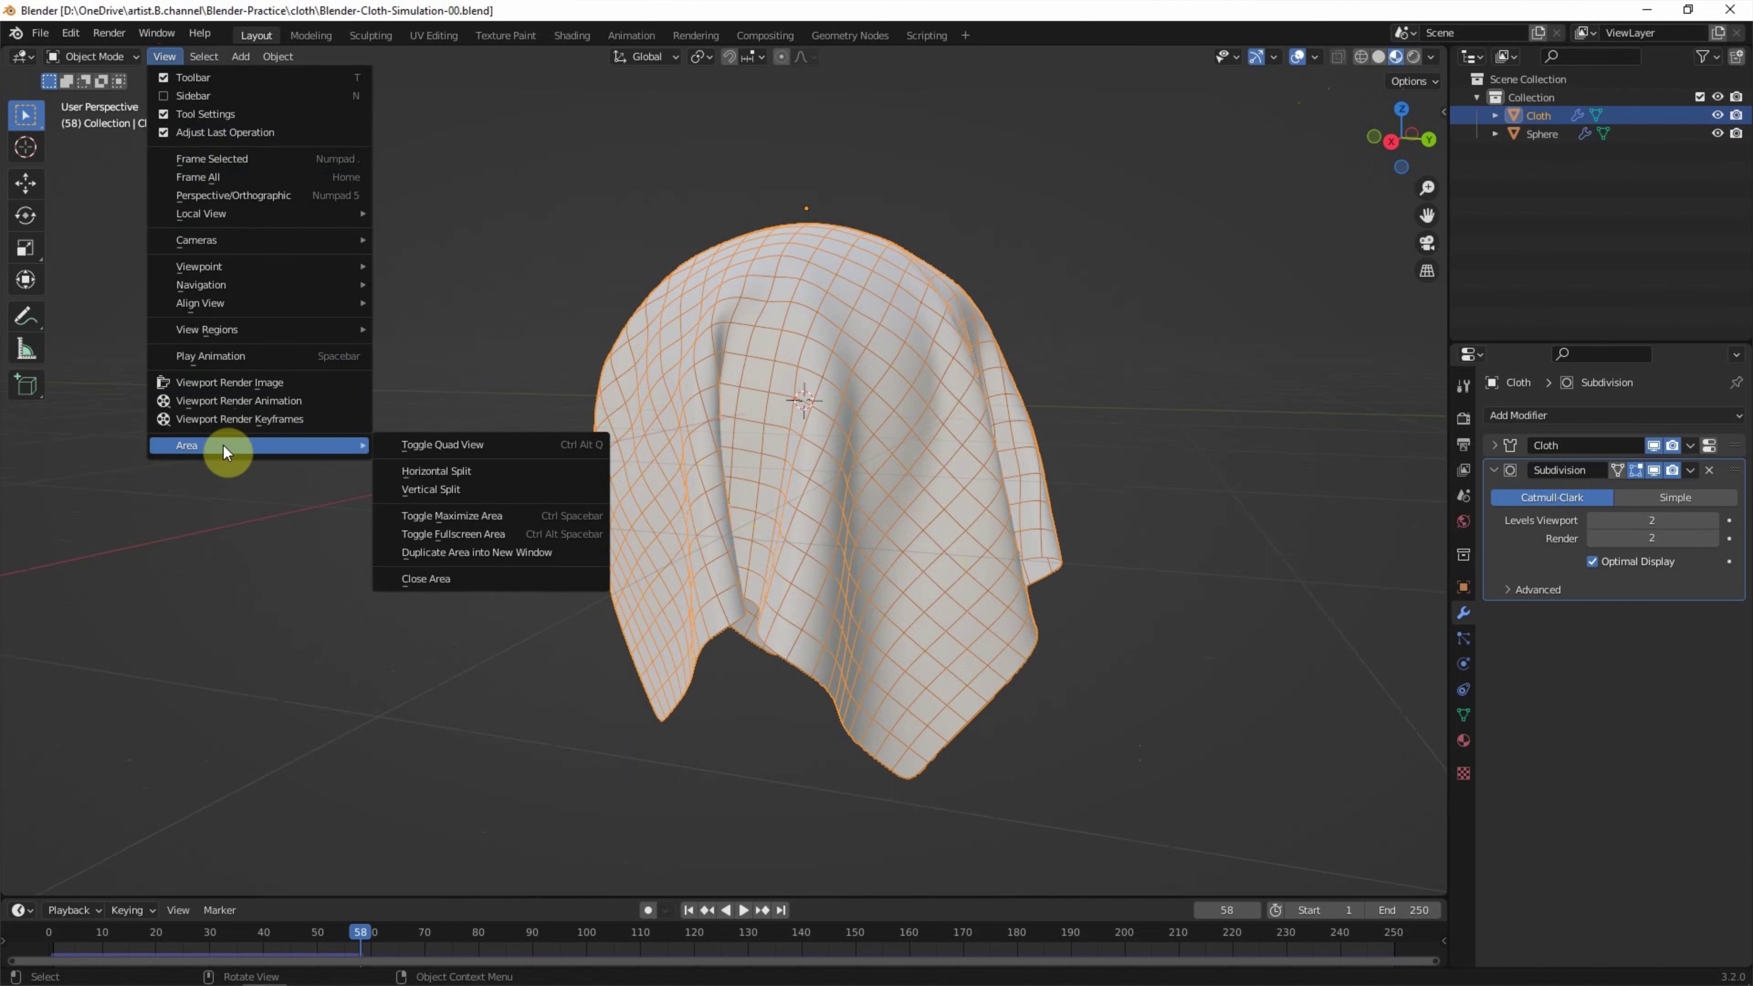
Split the 3D view vertically down the middle and make the left area a Shader Editor
click(444, 472)
click(729, 535)
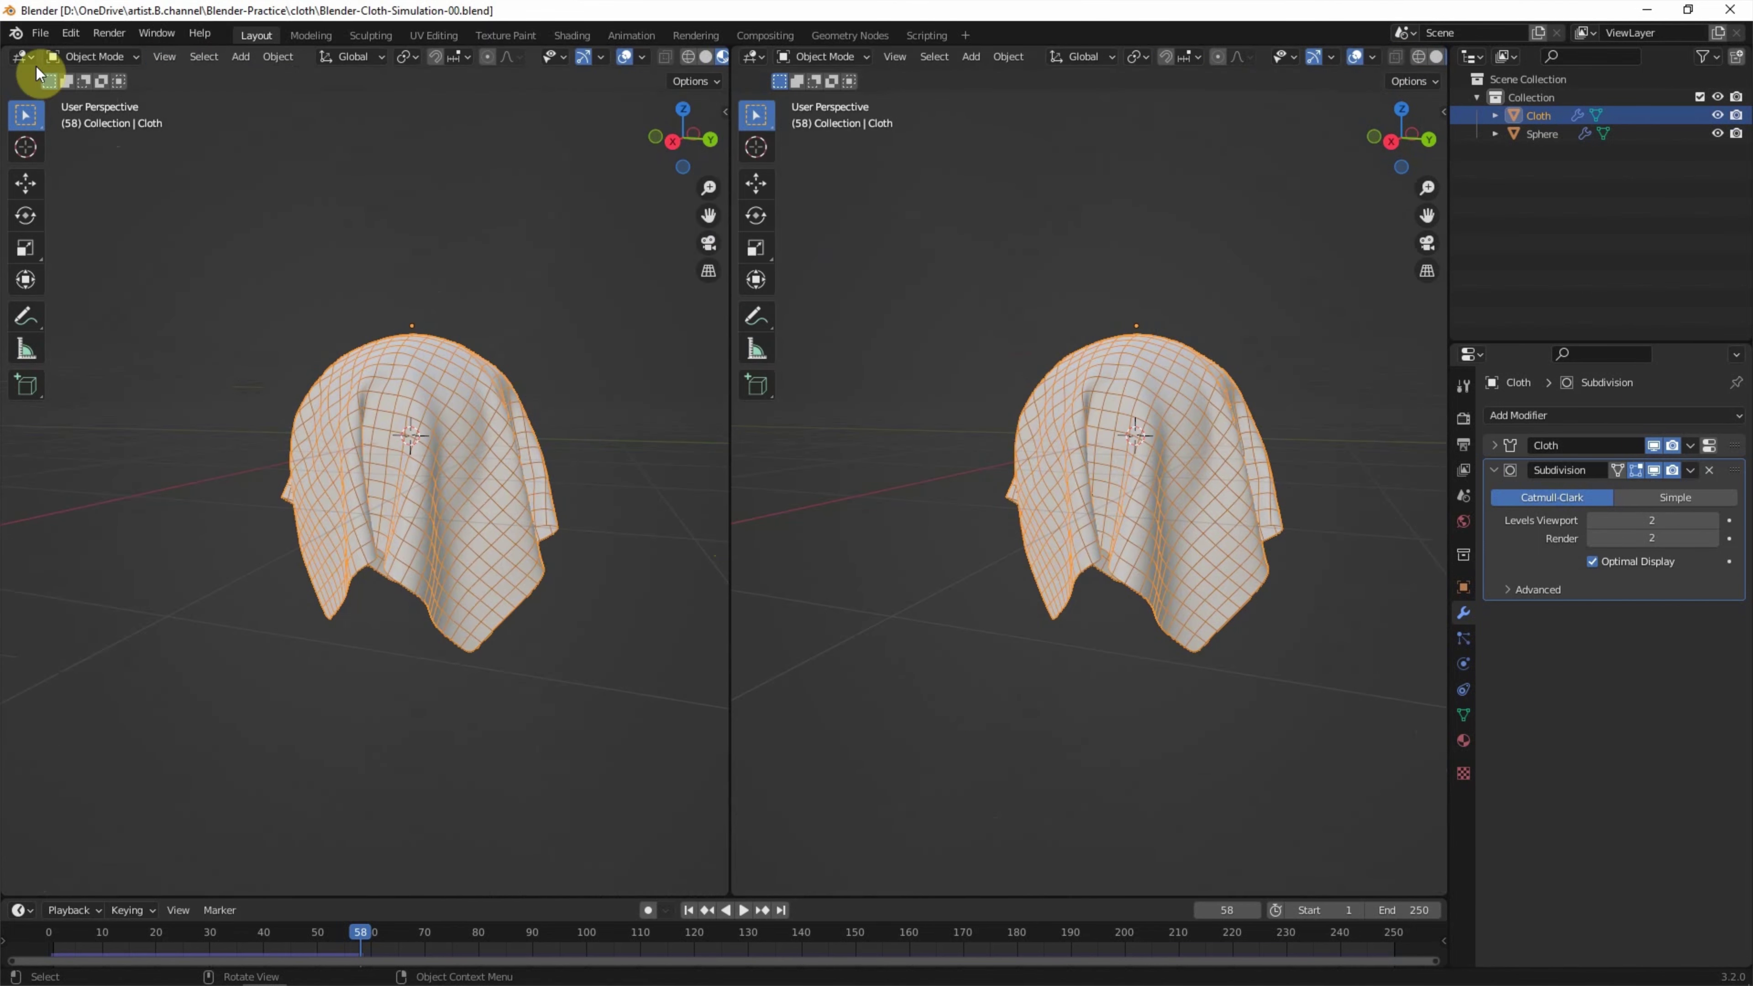
click(23, 56)
click(86, 238)
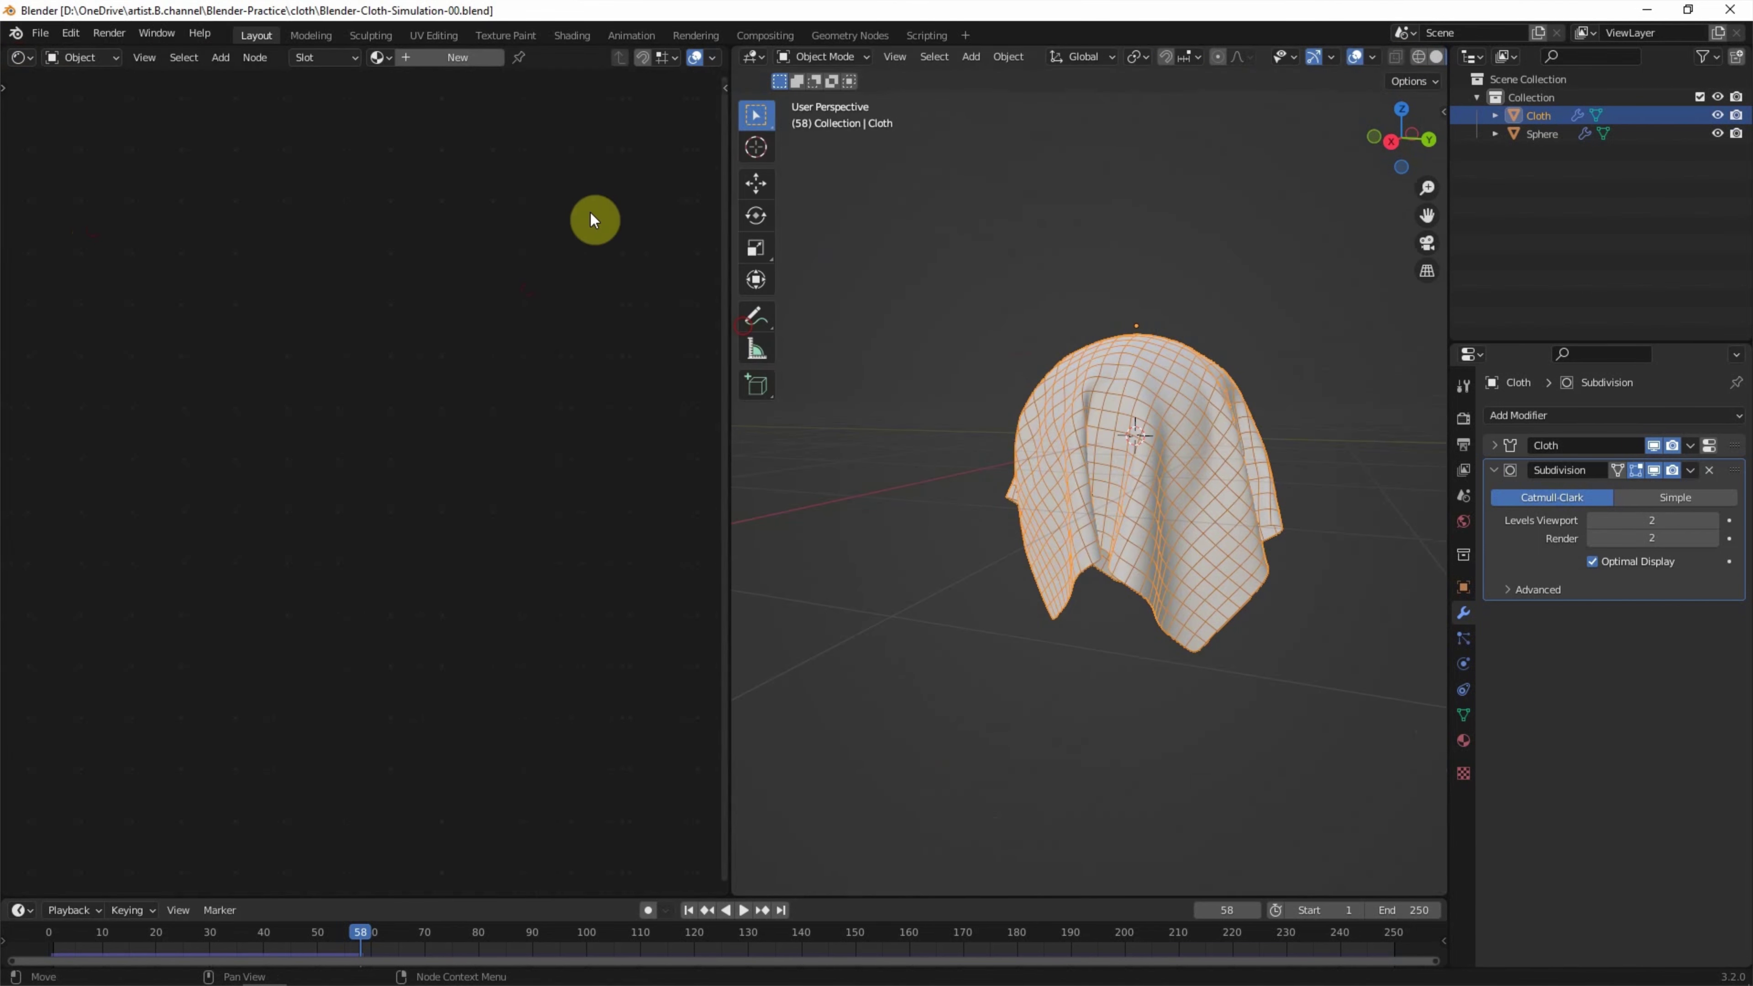
Create a new material for the cloth, named Cloth
click(458, 56)
scroll(345, 466, up, 2)
middle_drag(344, 466, 513, 188)
click(550, 56)
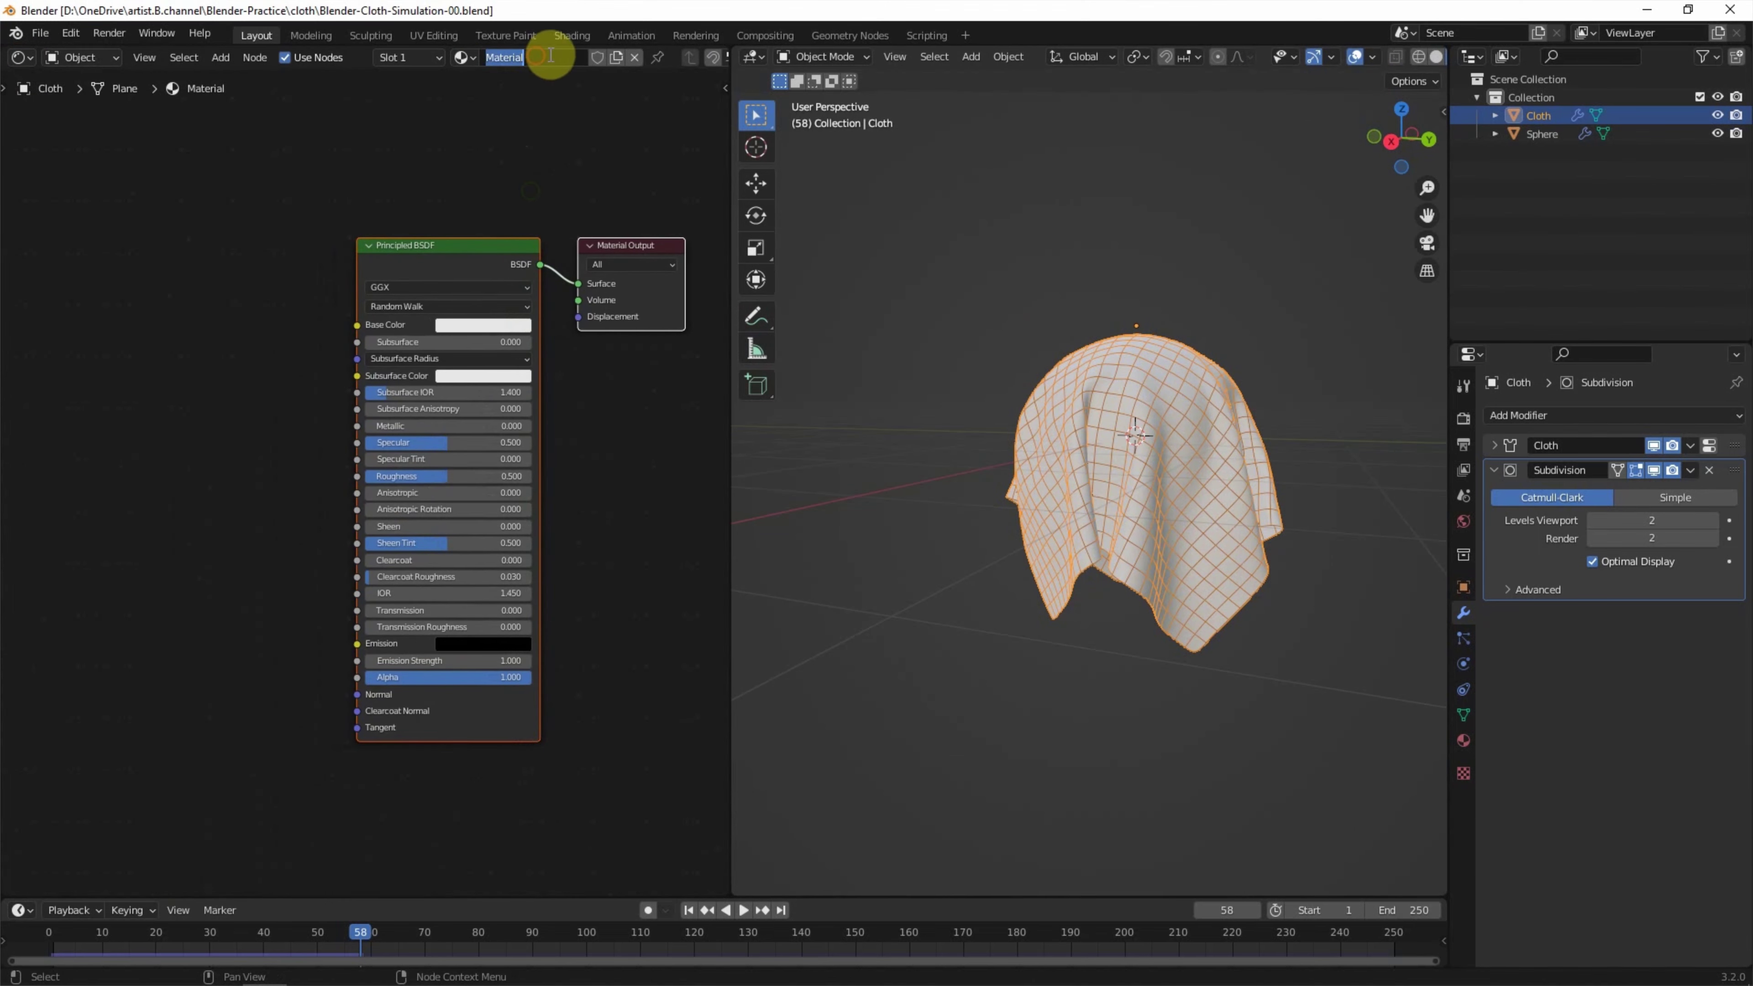
scroll(1173, 452, up, 1)
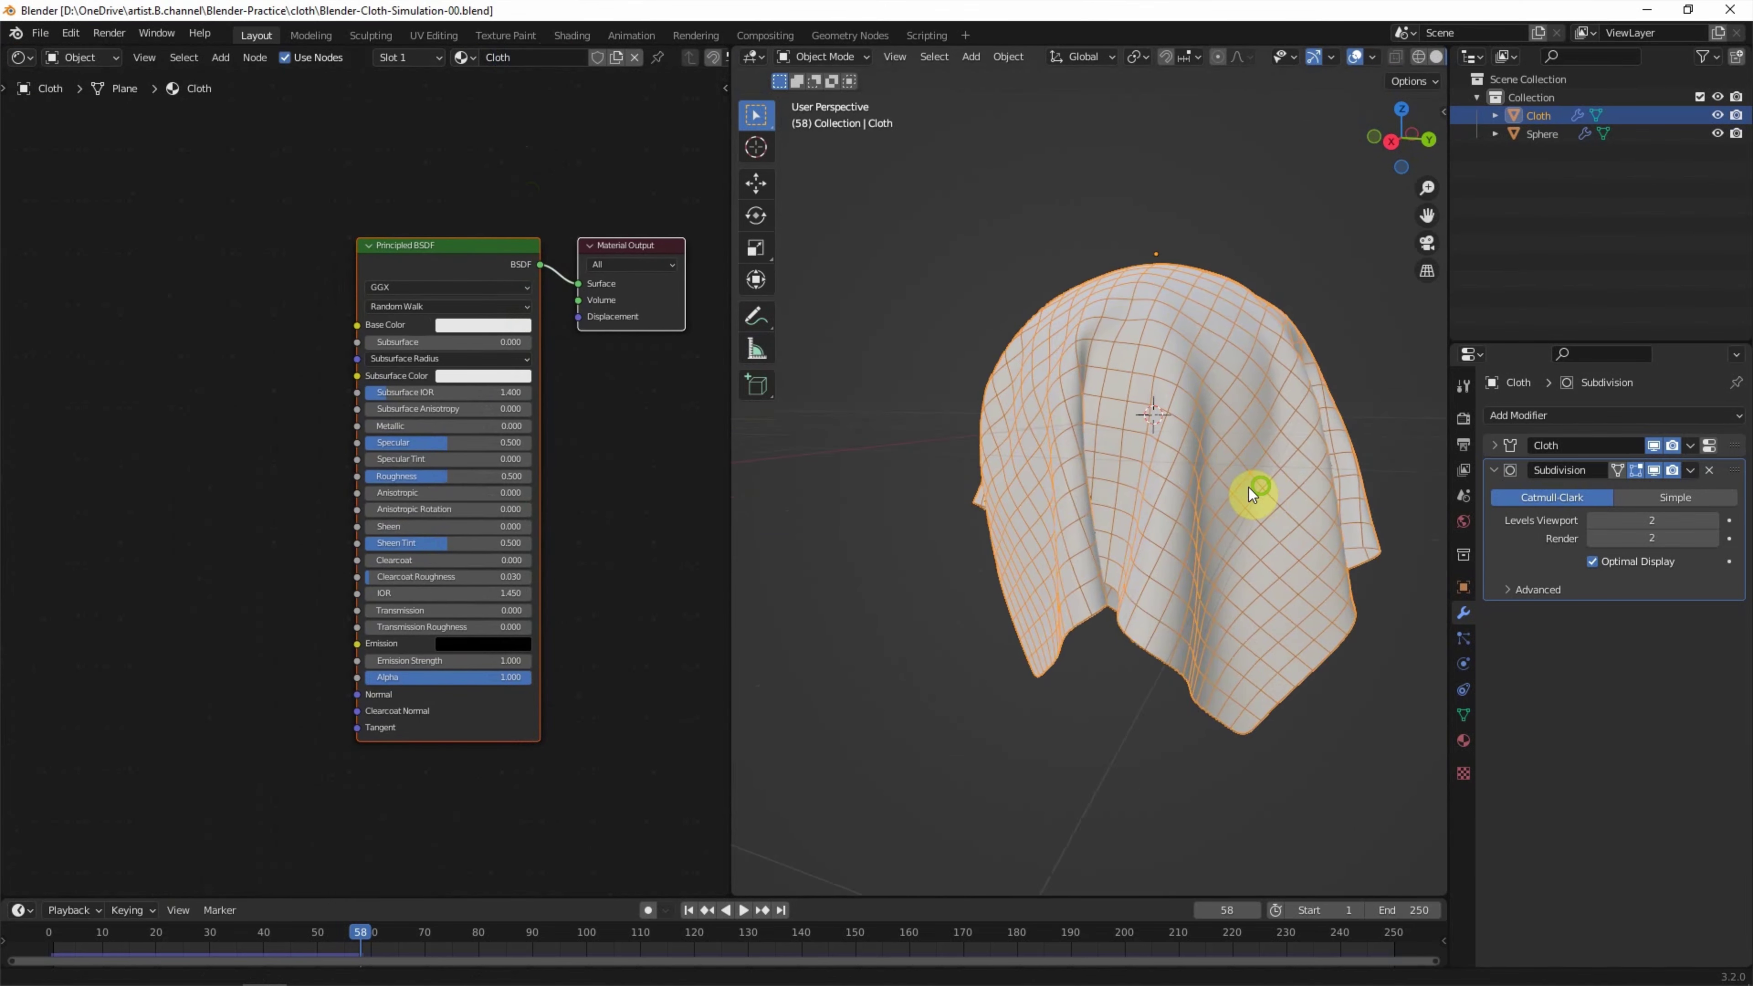
scroll(1249, 487, up, 1)
Widen the 3D view and shift the nodes to free space on the left
drag(731, 514, 678, 504)
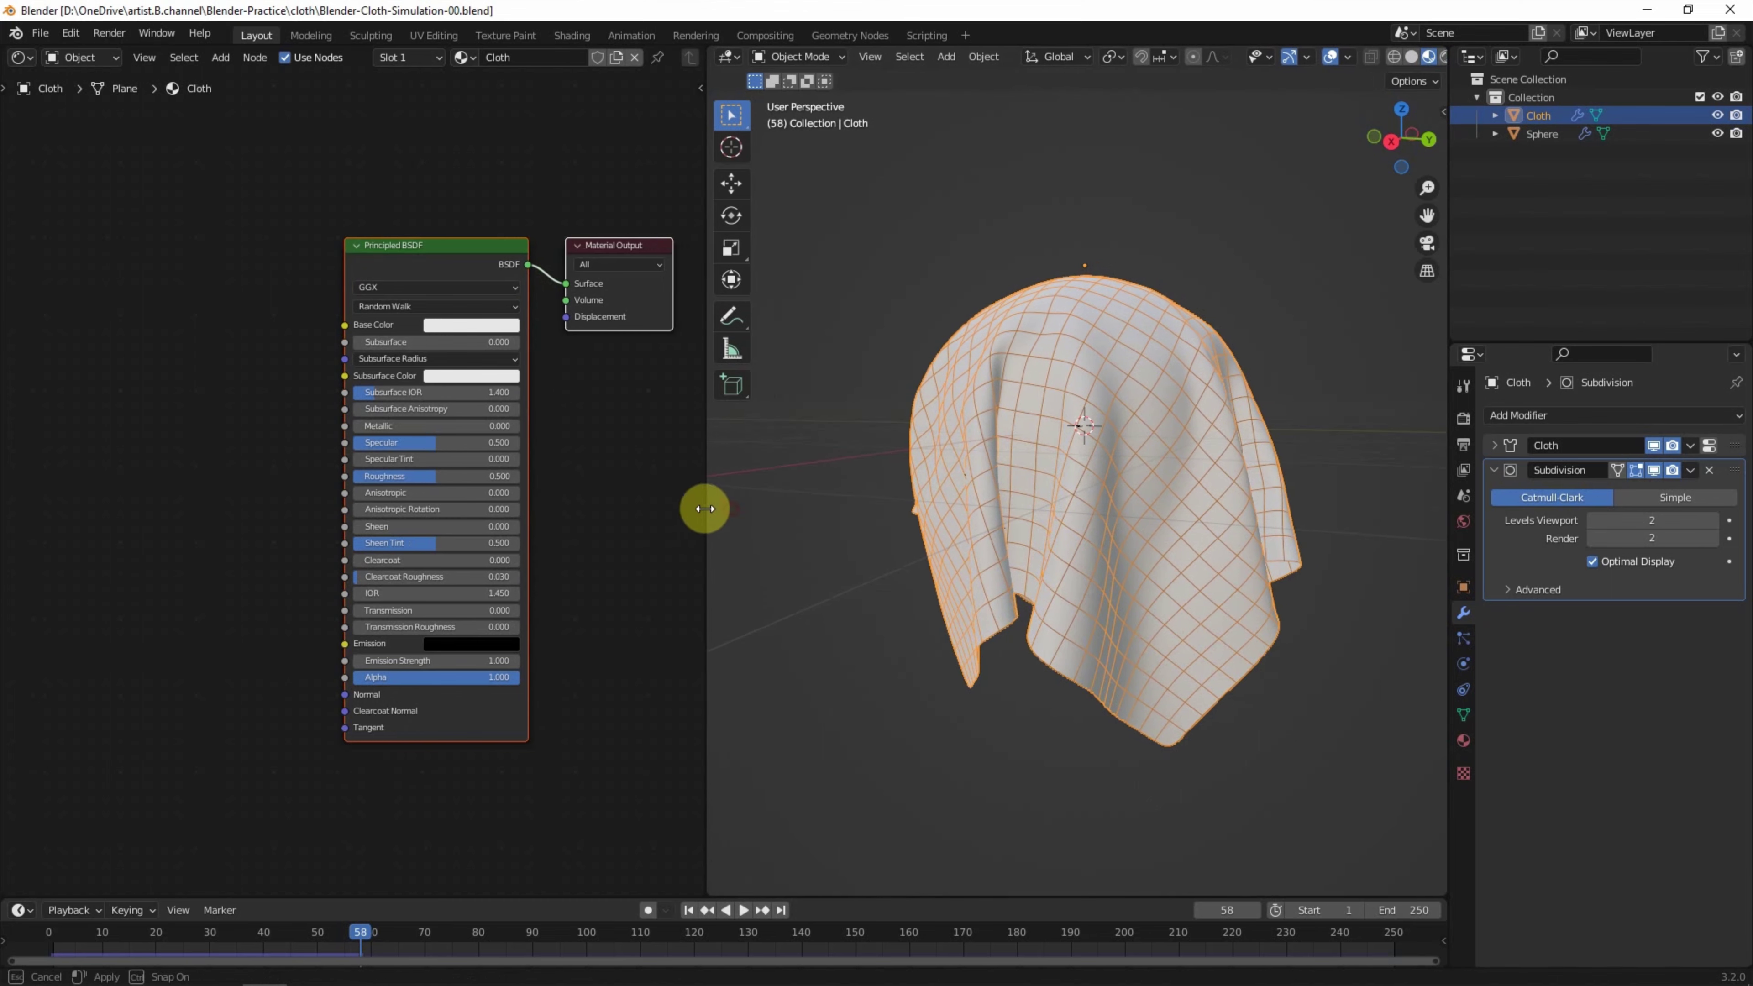
scroll(143, 380, up, 1)
middle_drag(143, 380, 269, 377)
key(shift+a)
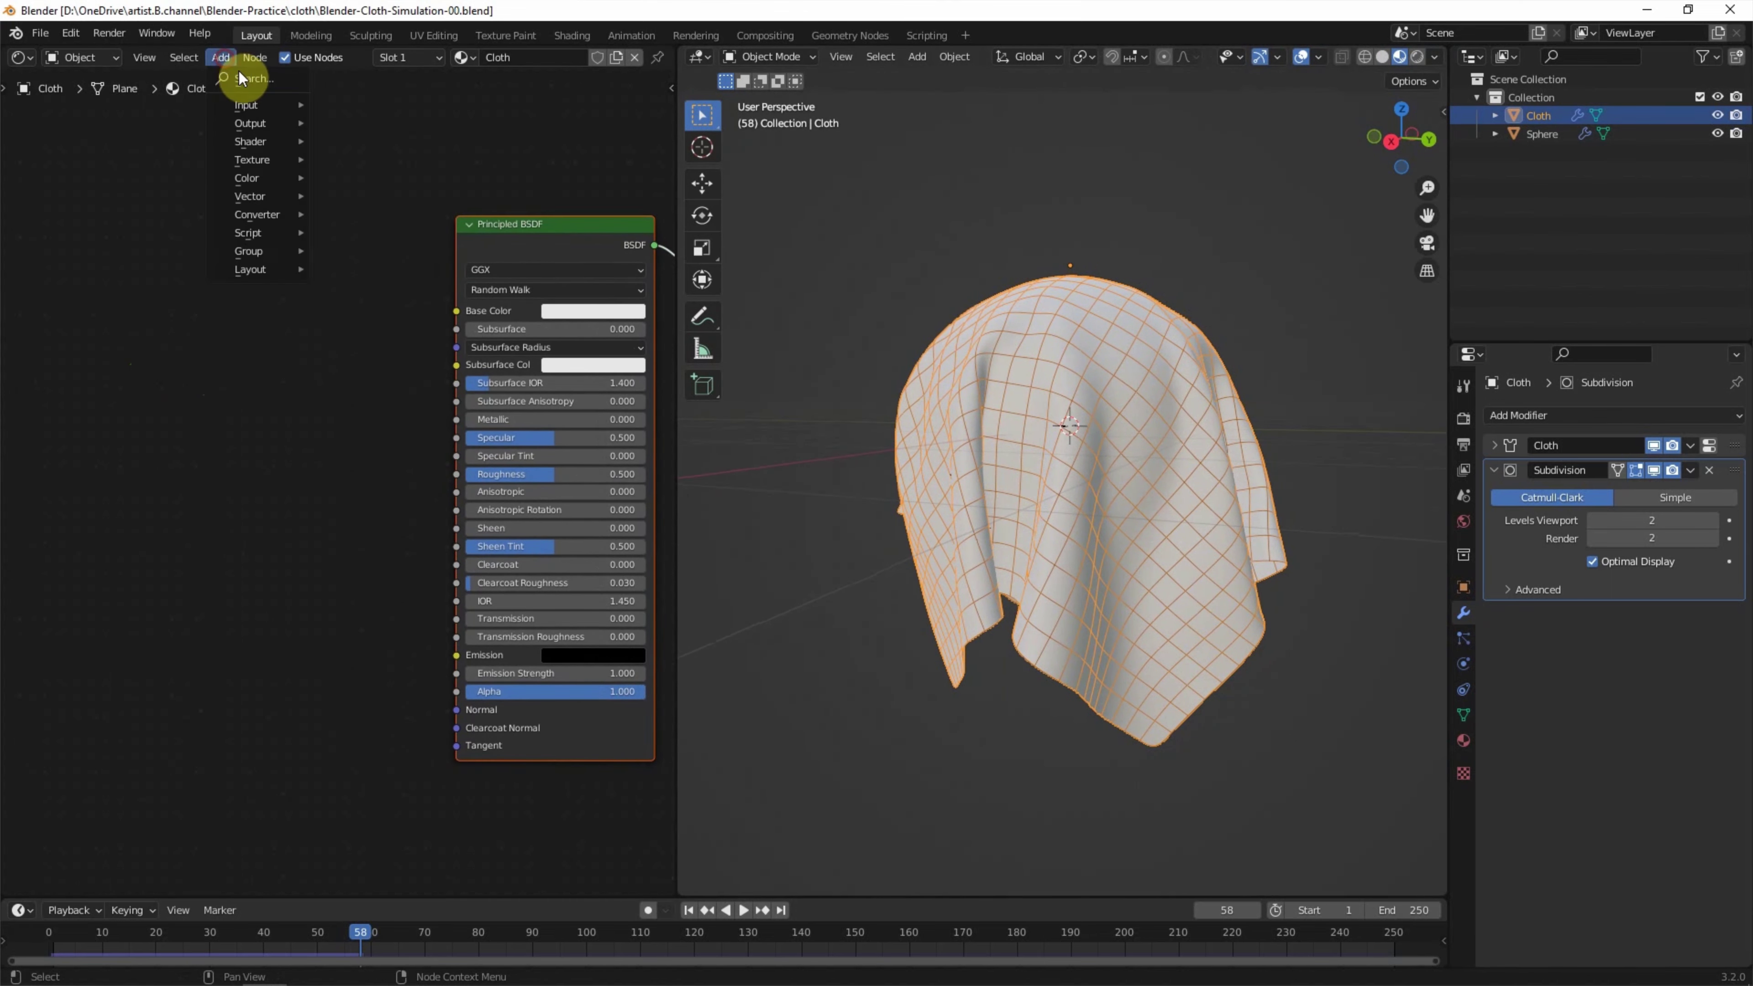
Add Bump and Magic Texture nodes, linking Color to Height and Bump Normal to the shader's Normal
click(240, 73)
click(261, 504)
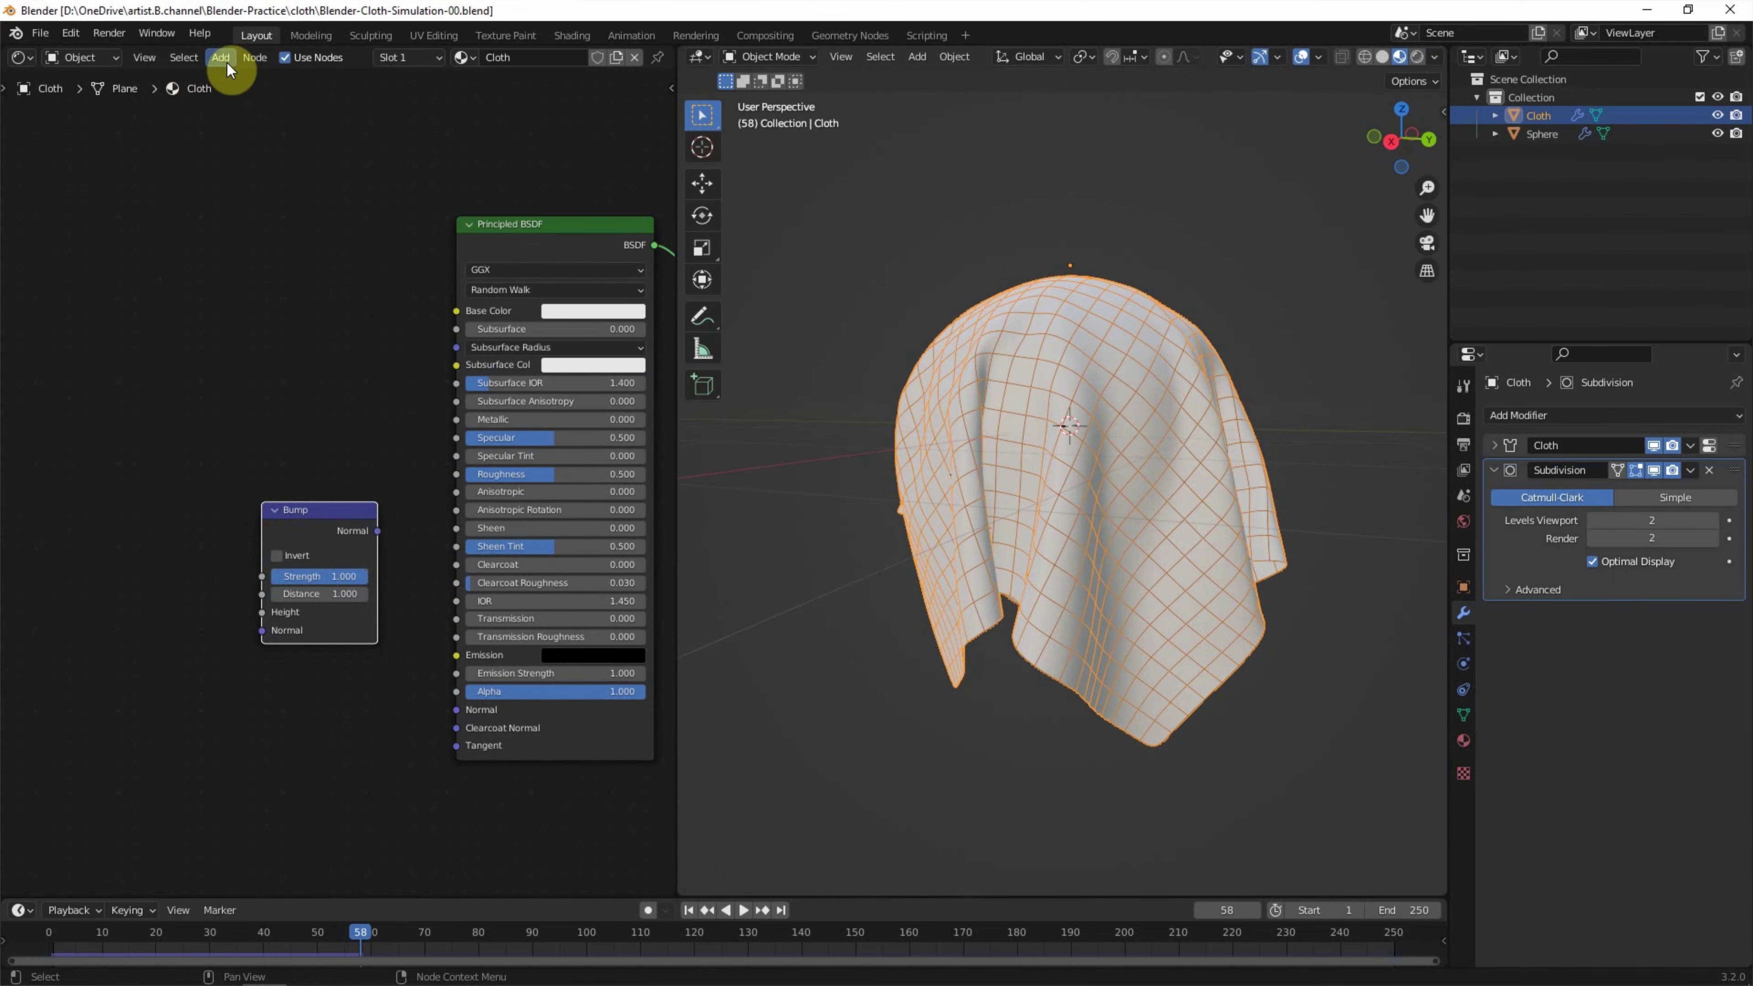
key(shift+a)
click(243, 75)
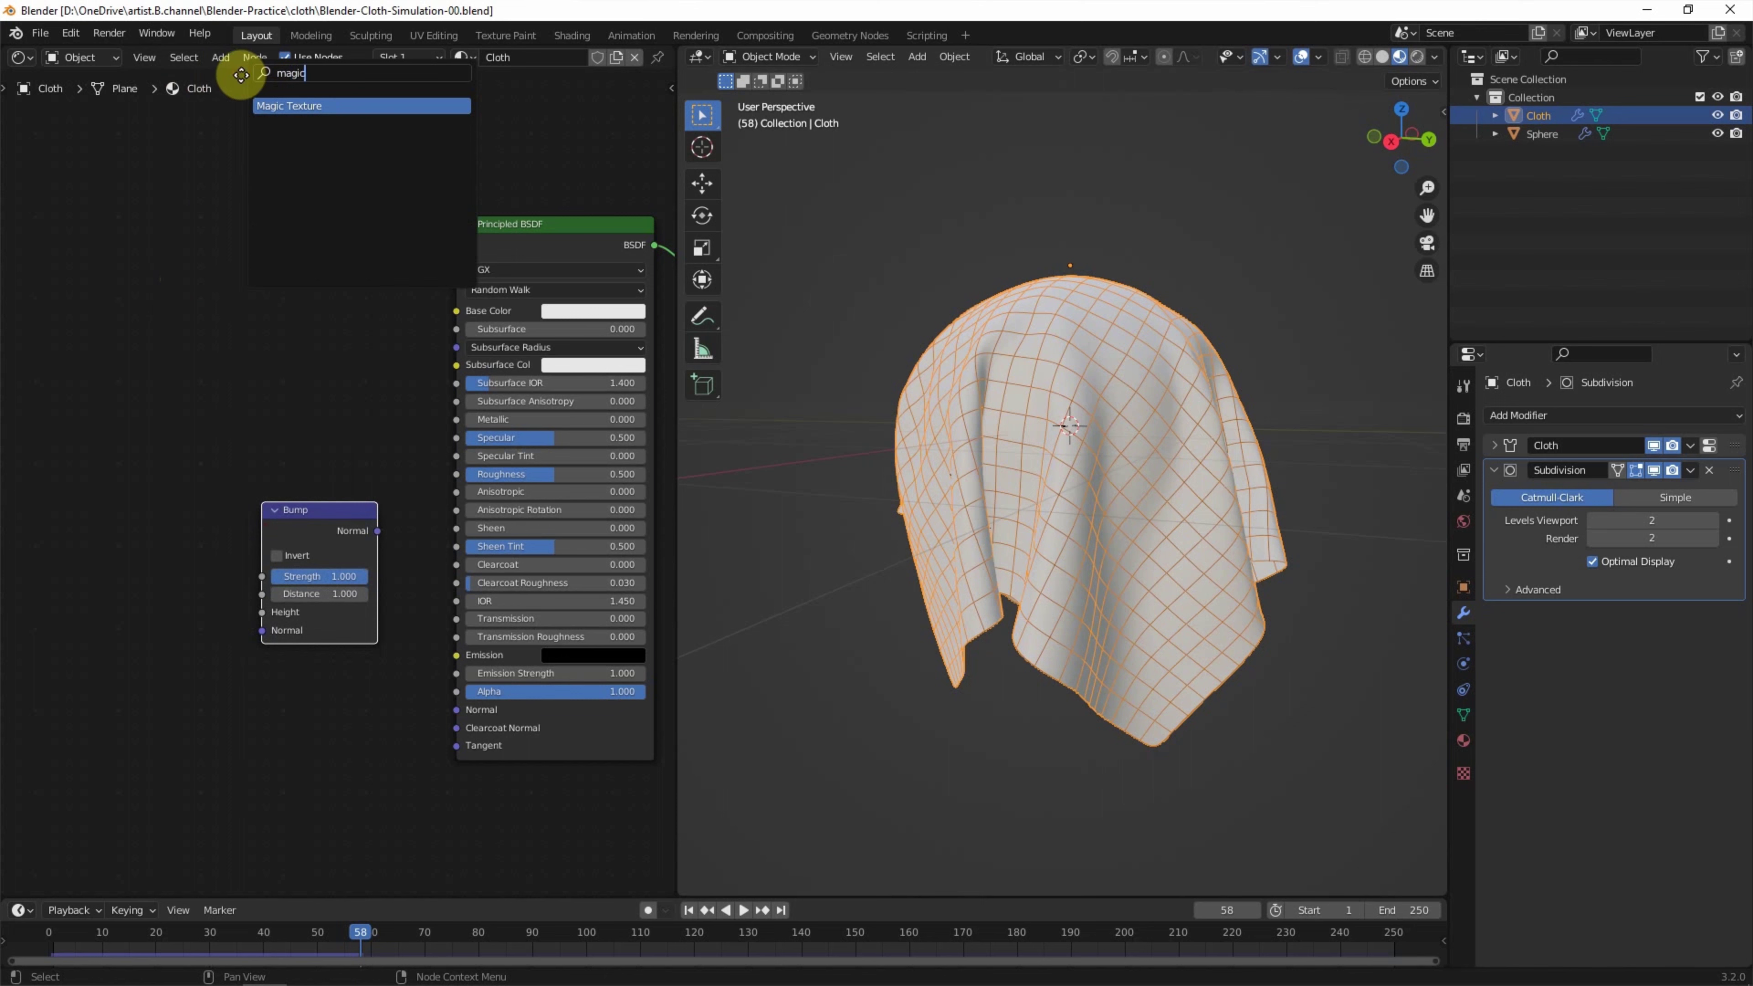
key(Return)
click(134, 502)
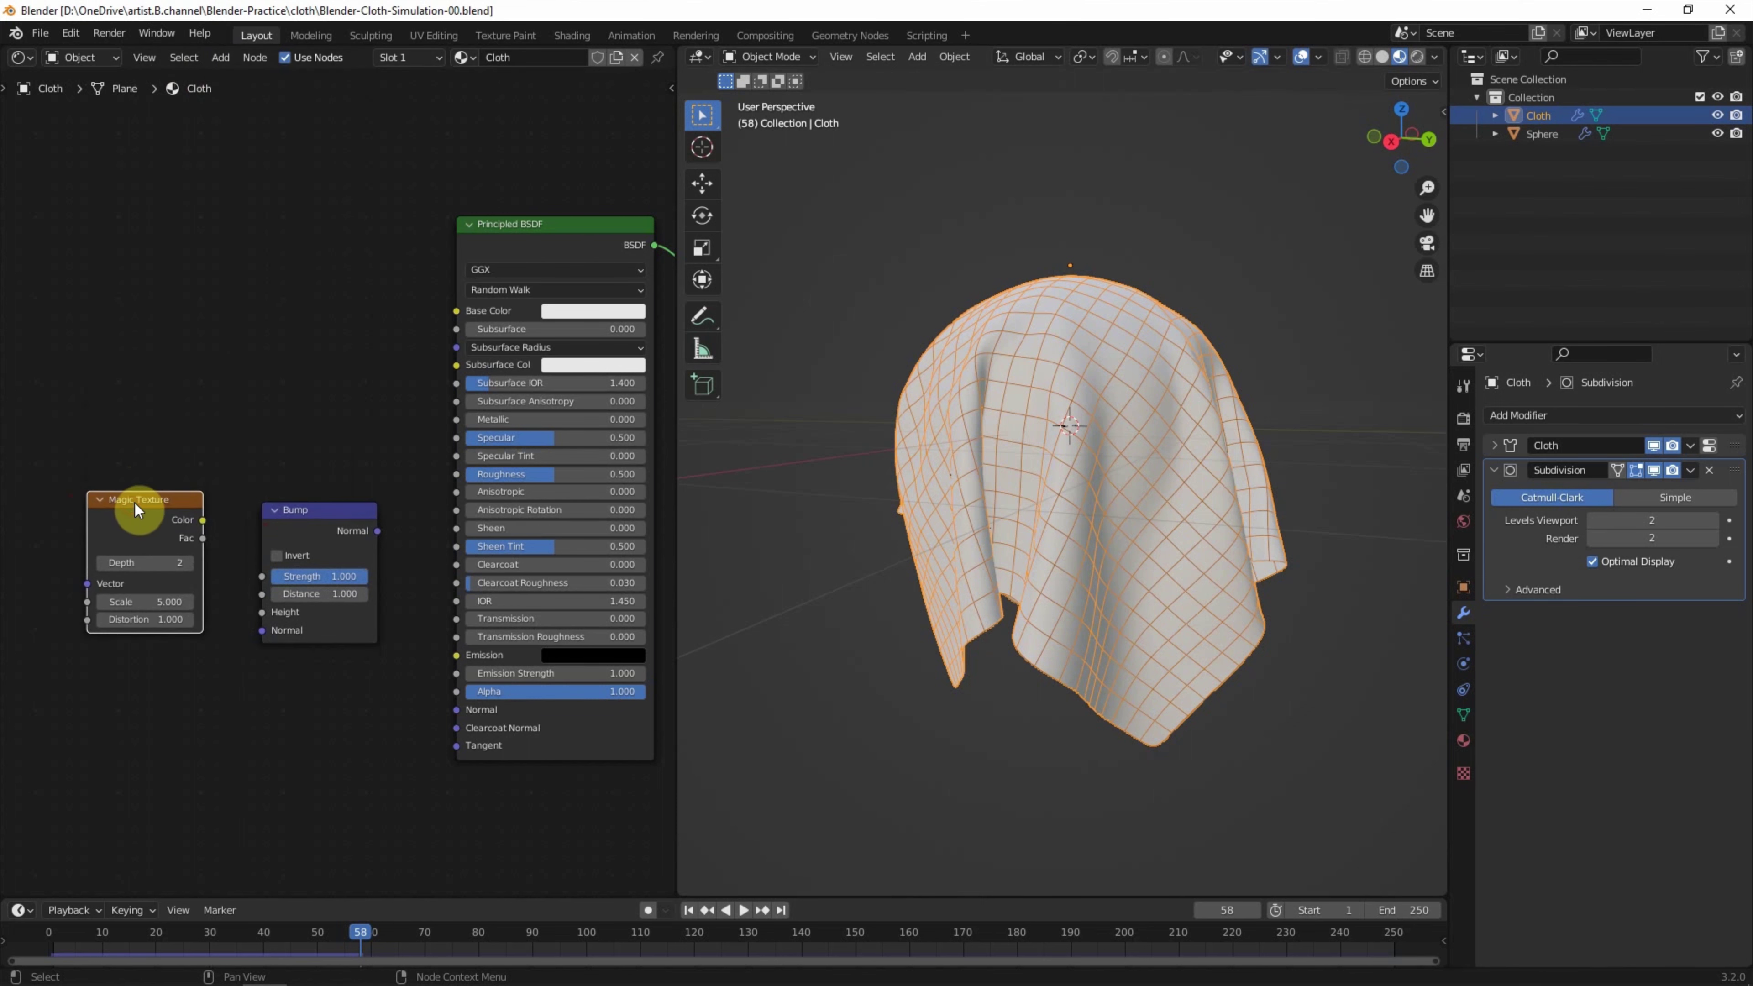
drag(202, 519, 260, 617)
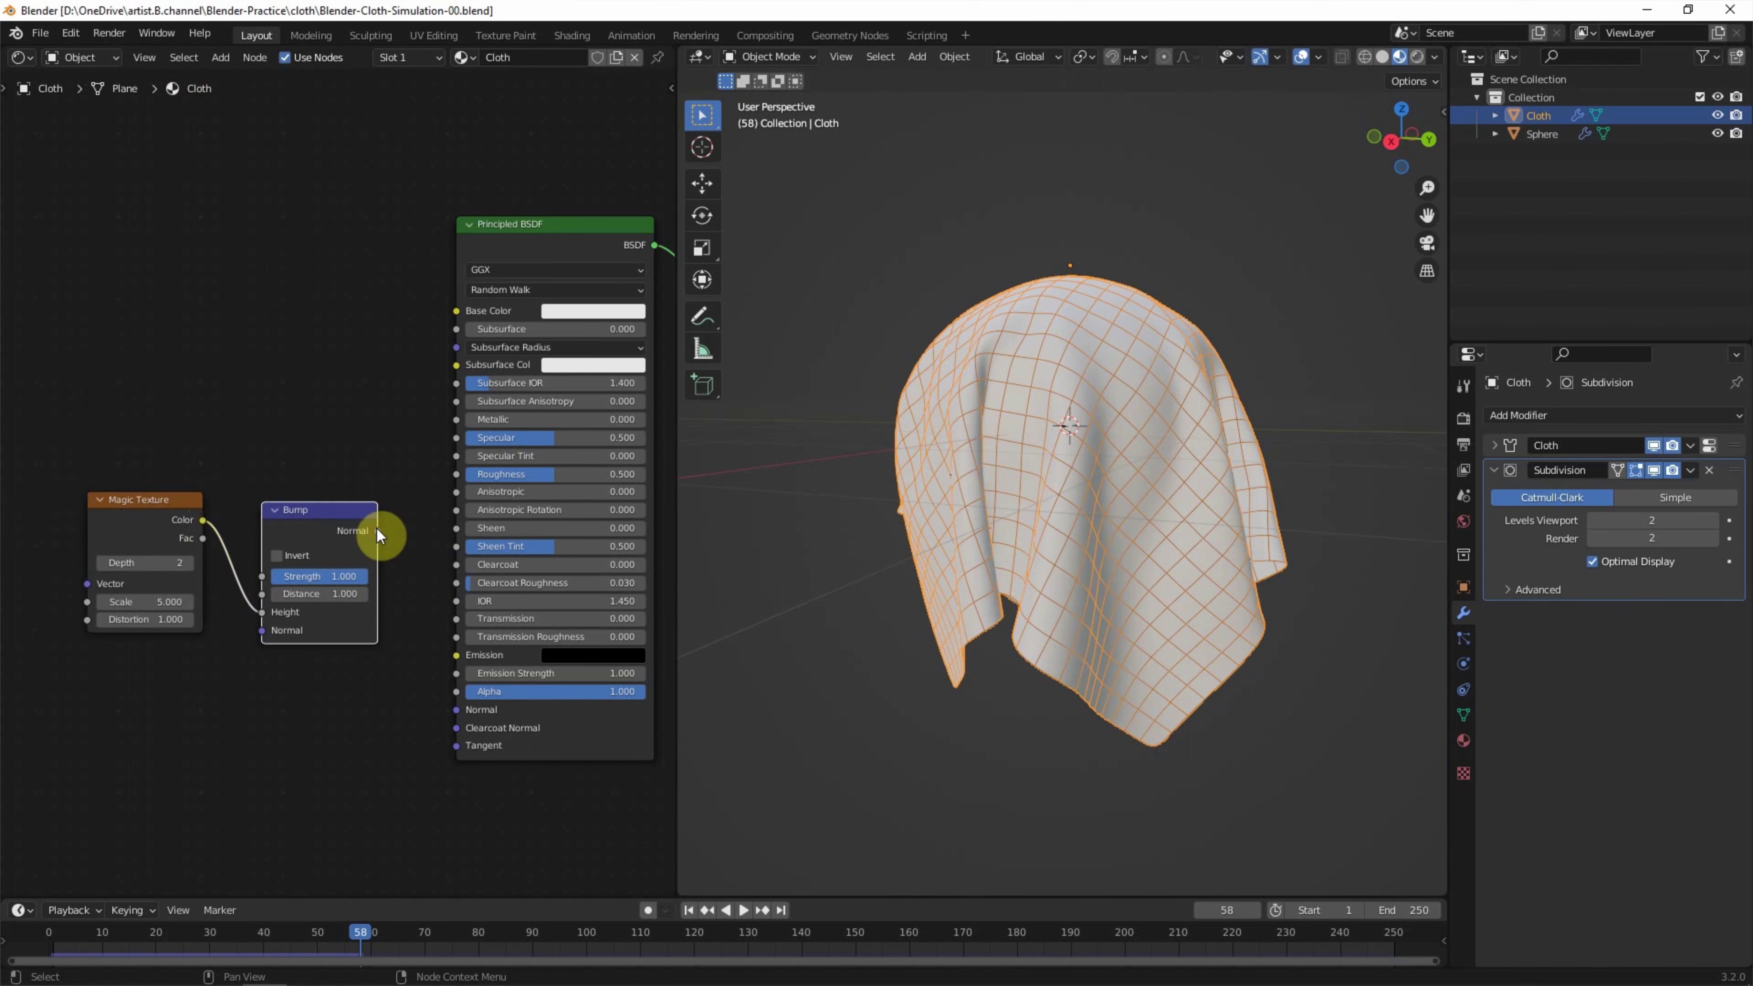
drag(377, 531, 455, 709)
Set the Magic Texture scale to 100, bump strength 0.775 and distance 0.3
mouse_move(138, 601)
mouse_down()
mouse_move(180, 601)
mouse_move(157, 607)
mouse_up()
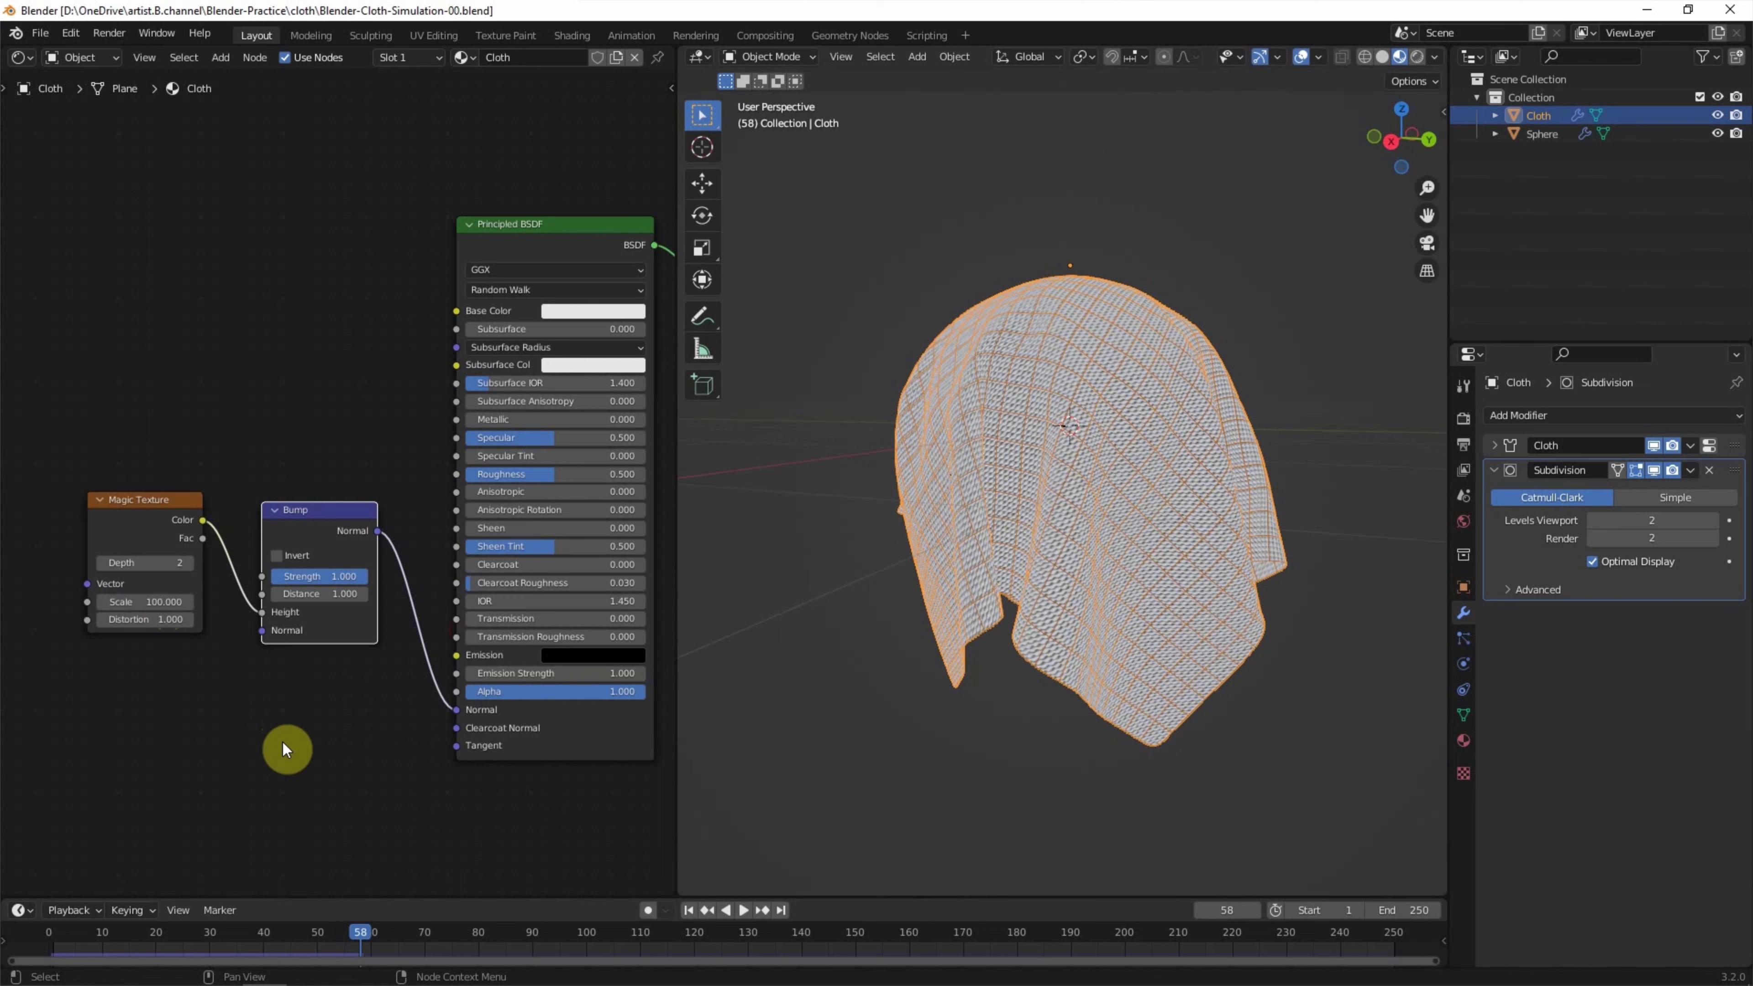
drag(343, 576, 325, 576)
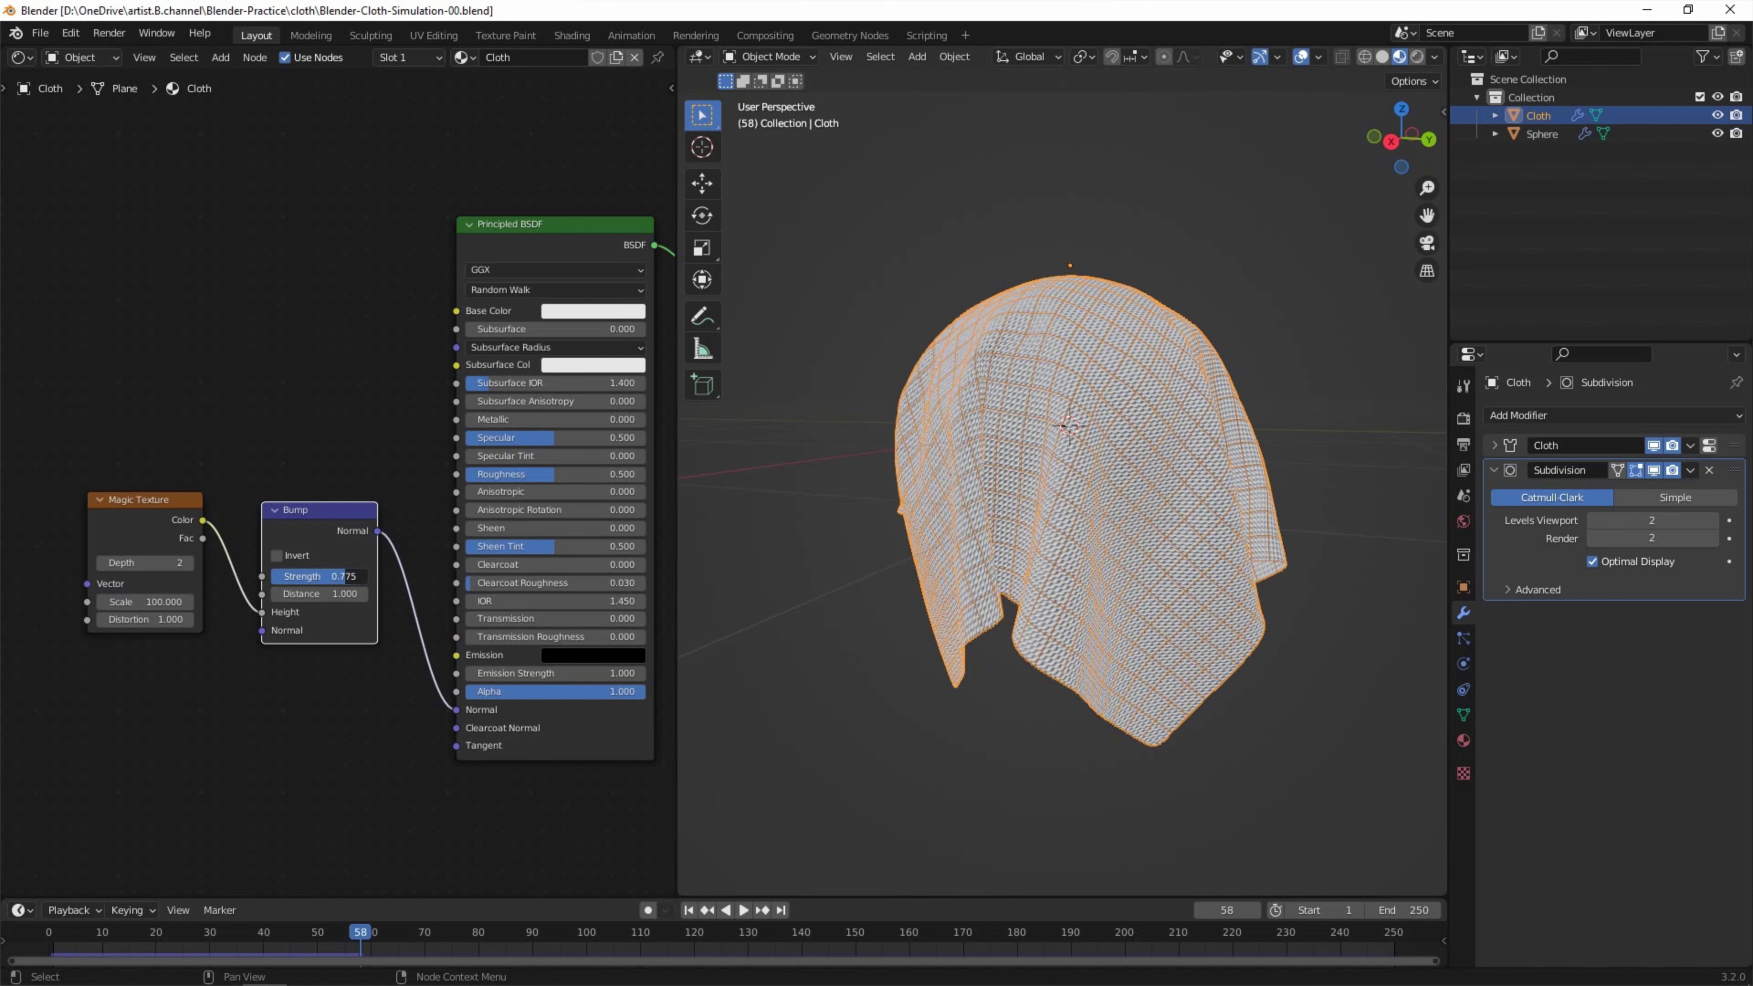
drag(344, 593, 321, 594)
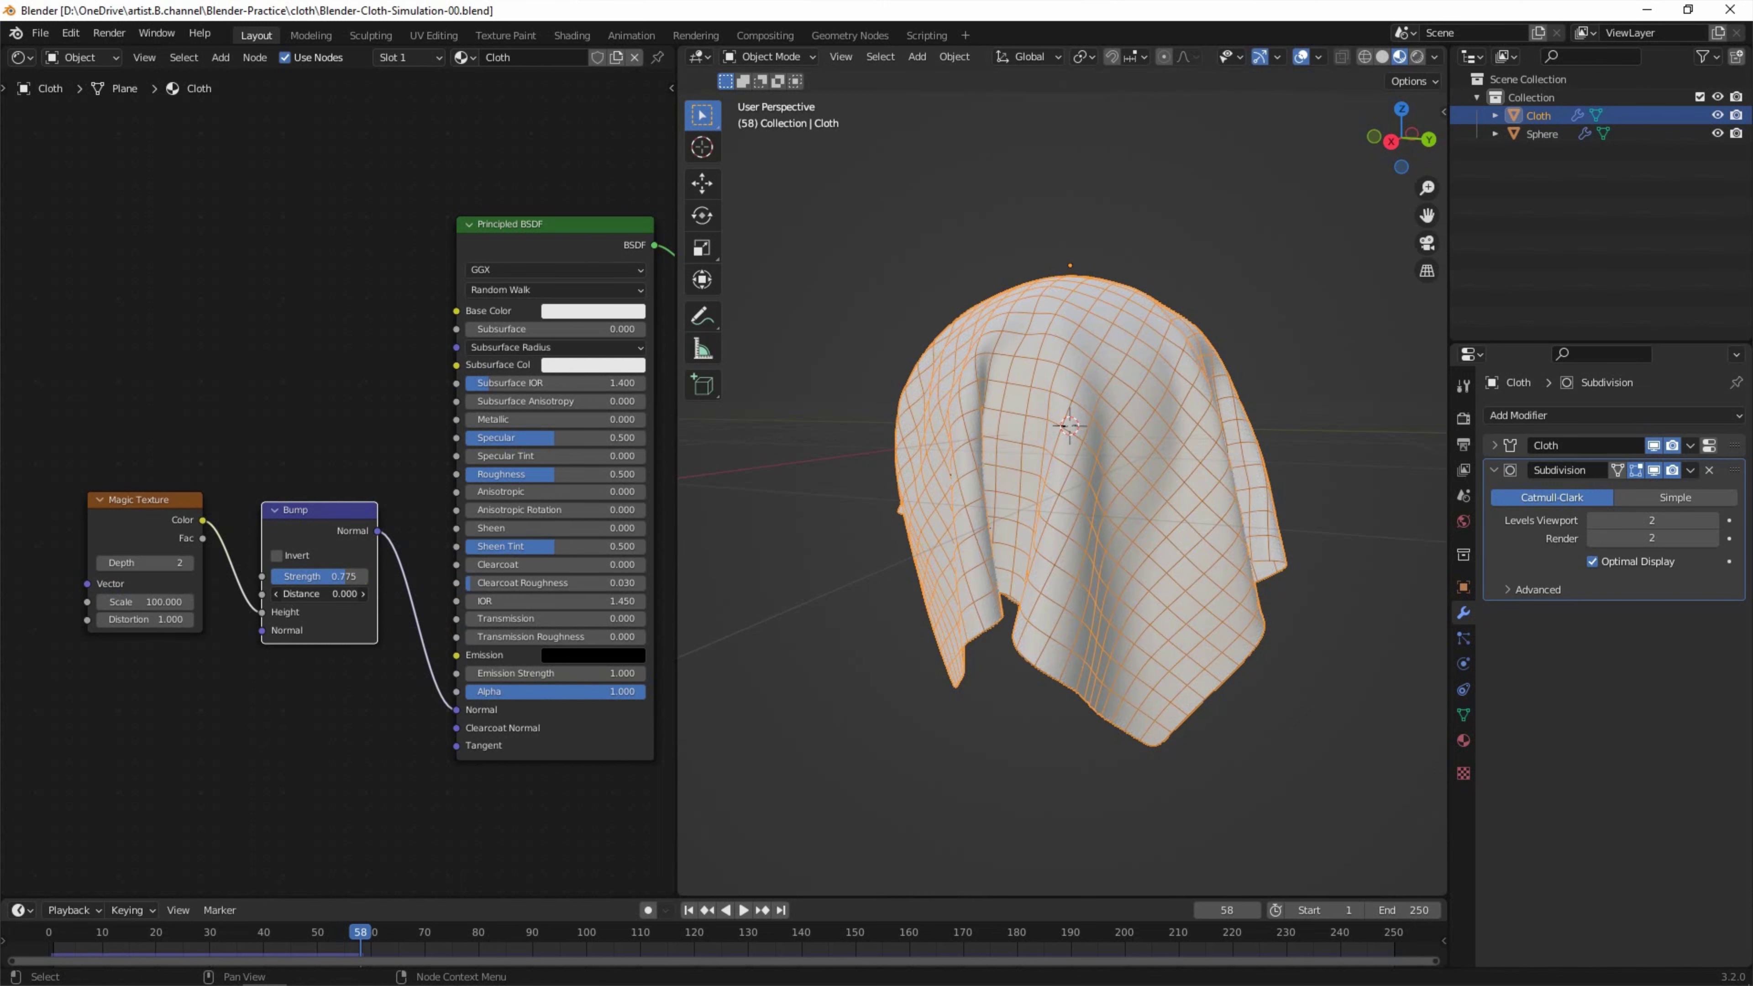
click(366, 596)
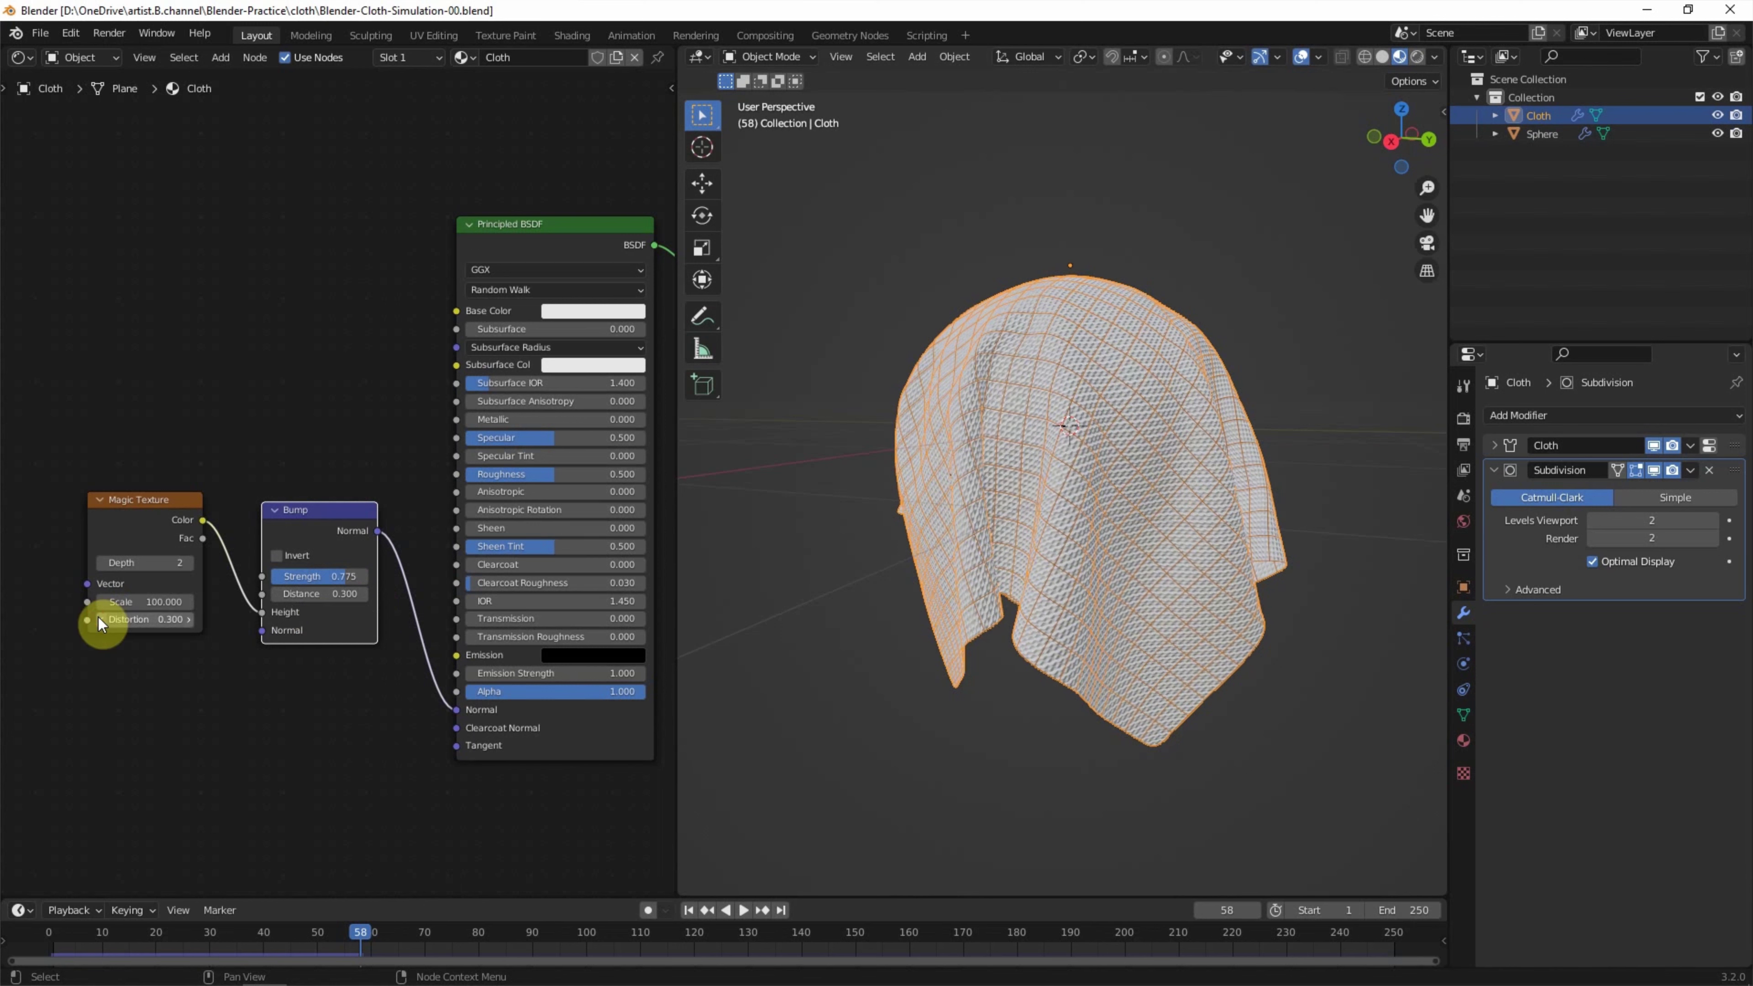
click(170, 690)
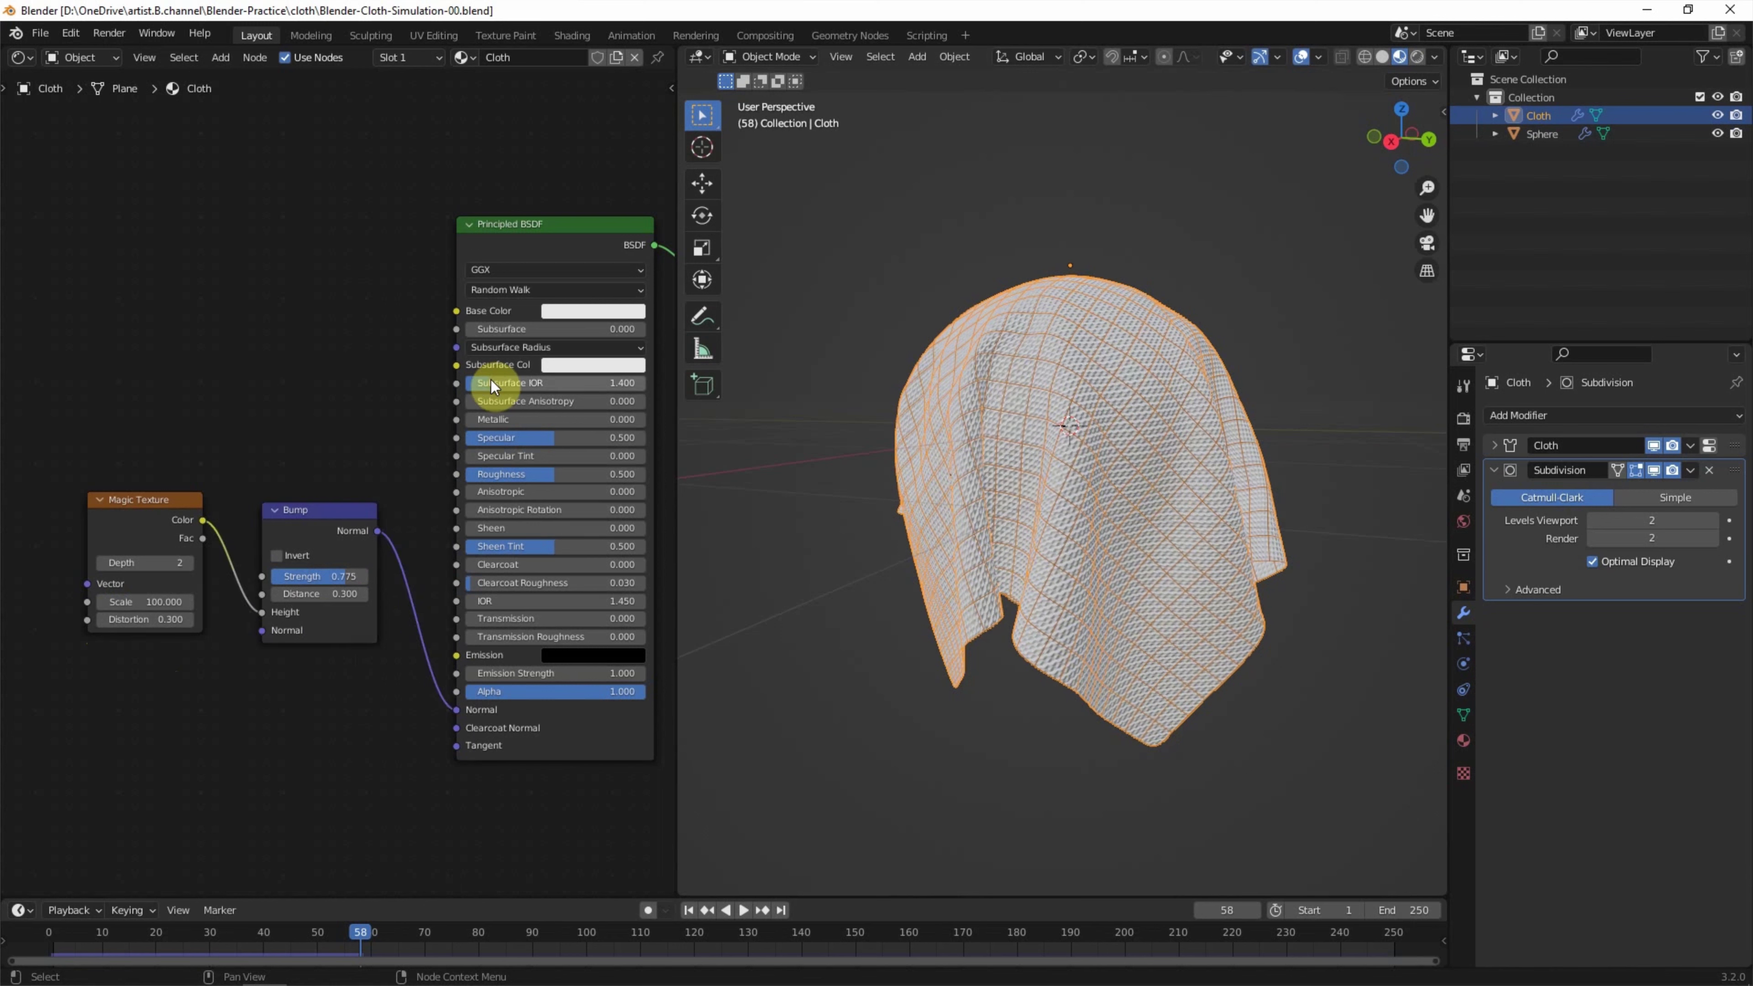
Give the Cloth material a salmon-pink base colour
click(597, 314)
click(631, 147)
drag(631, 150, 608, 152)
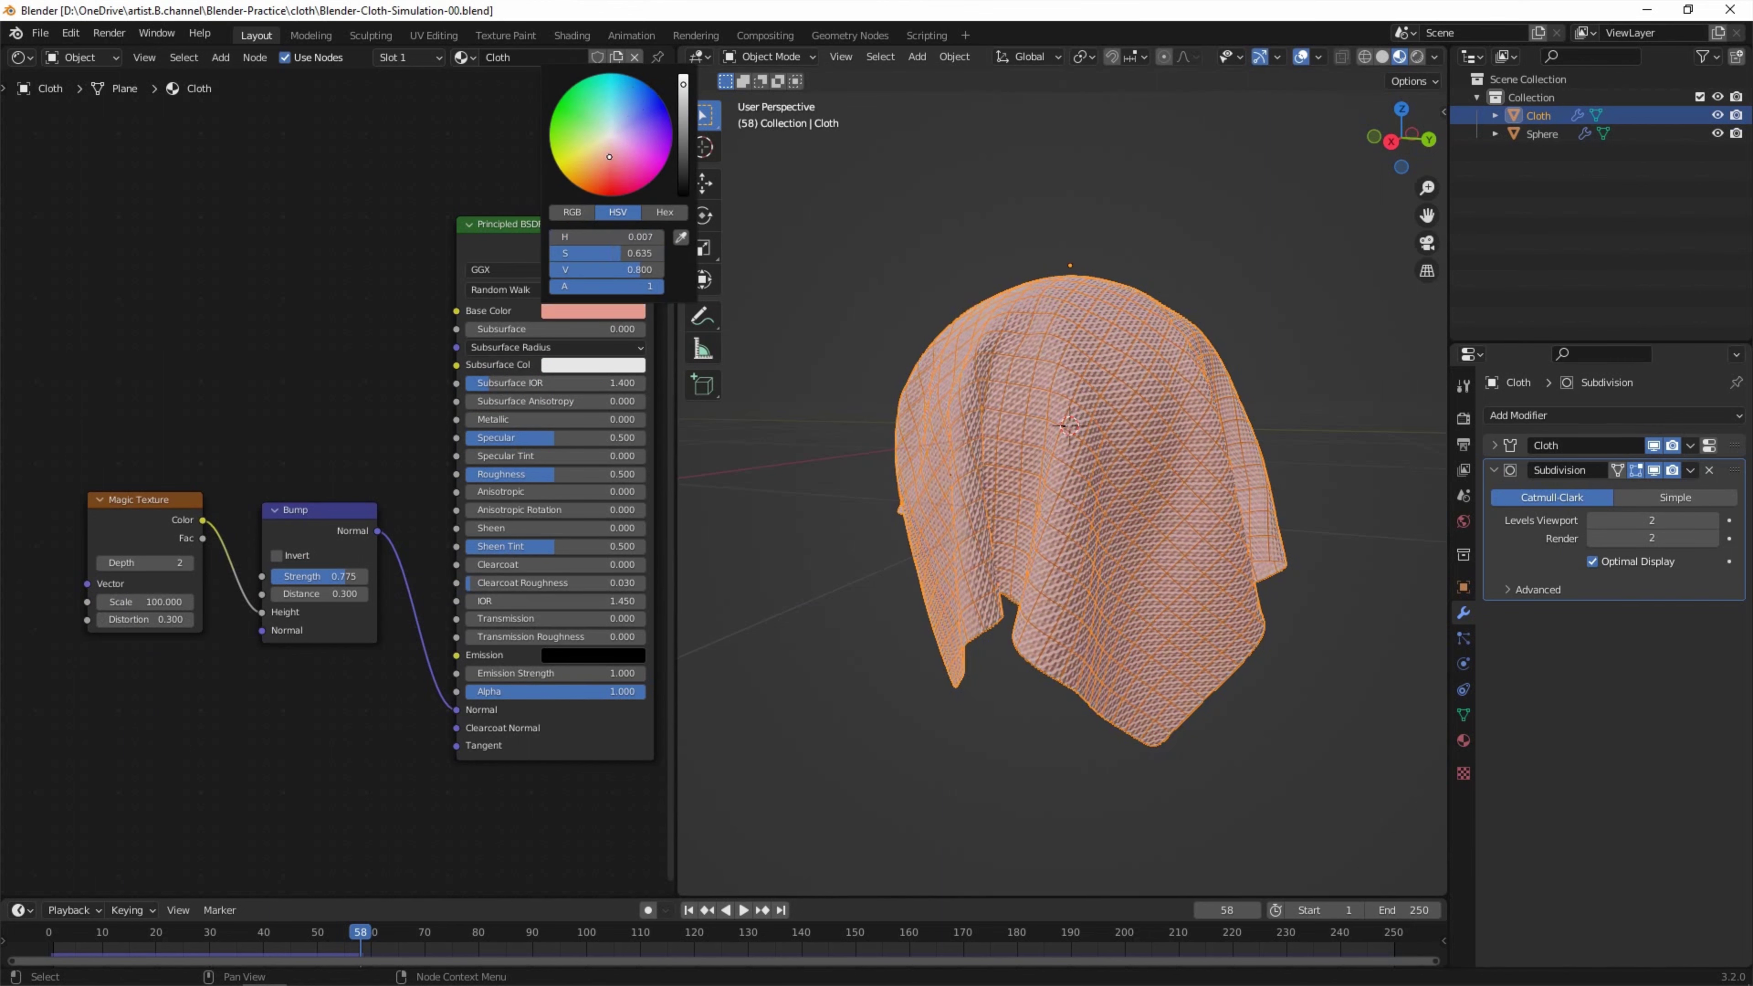
middle_drag(188, 399, 403, 352)
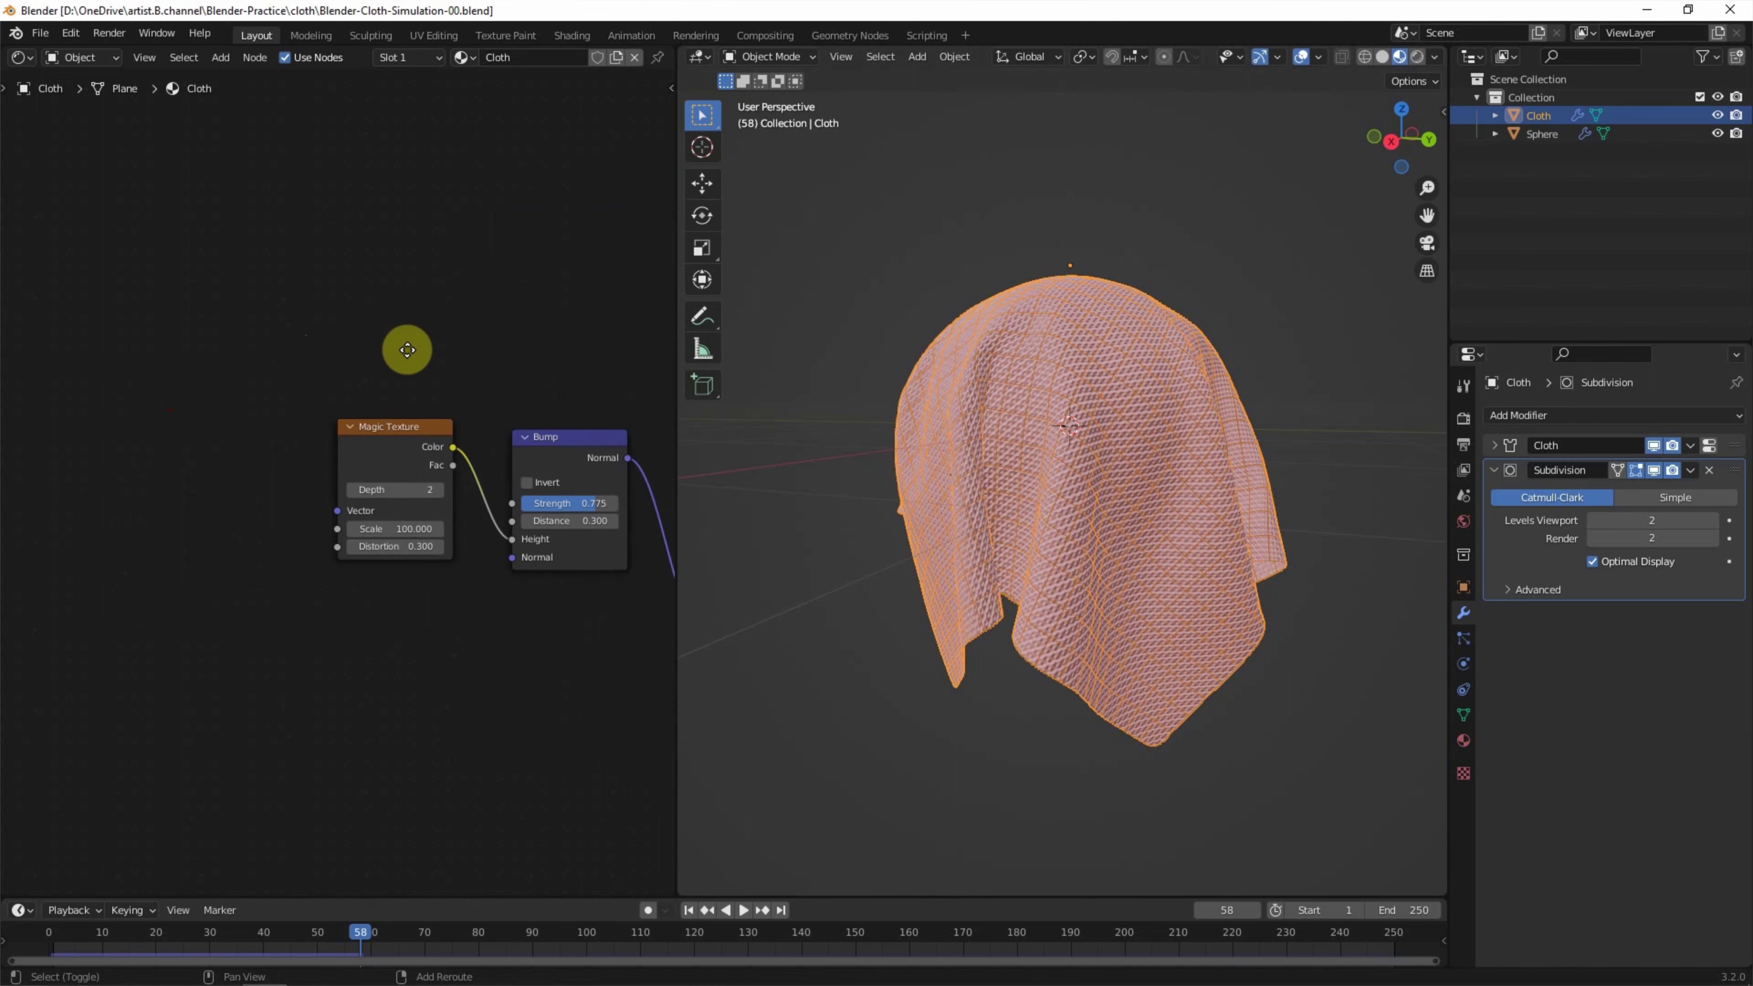
Add Mapping and Texture Coordinate nodes, linking UV through Mapping into the Magic Texture Vector
key(shift+a)
text(mapping)
key(Return)
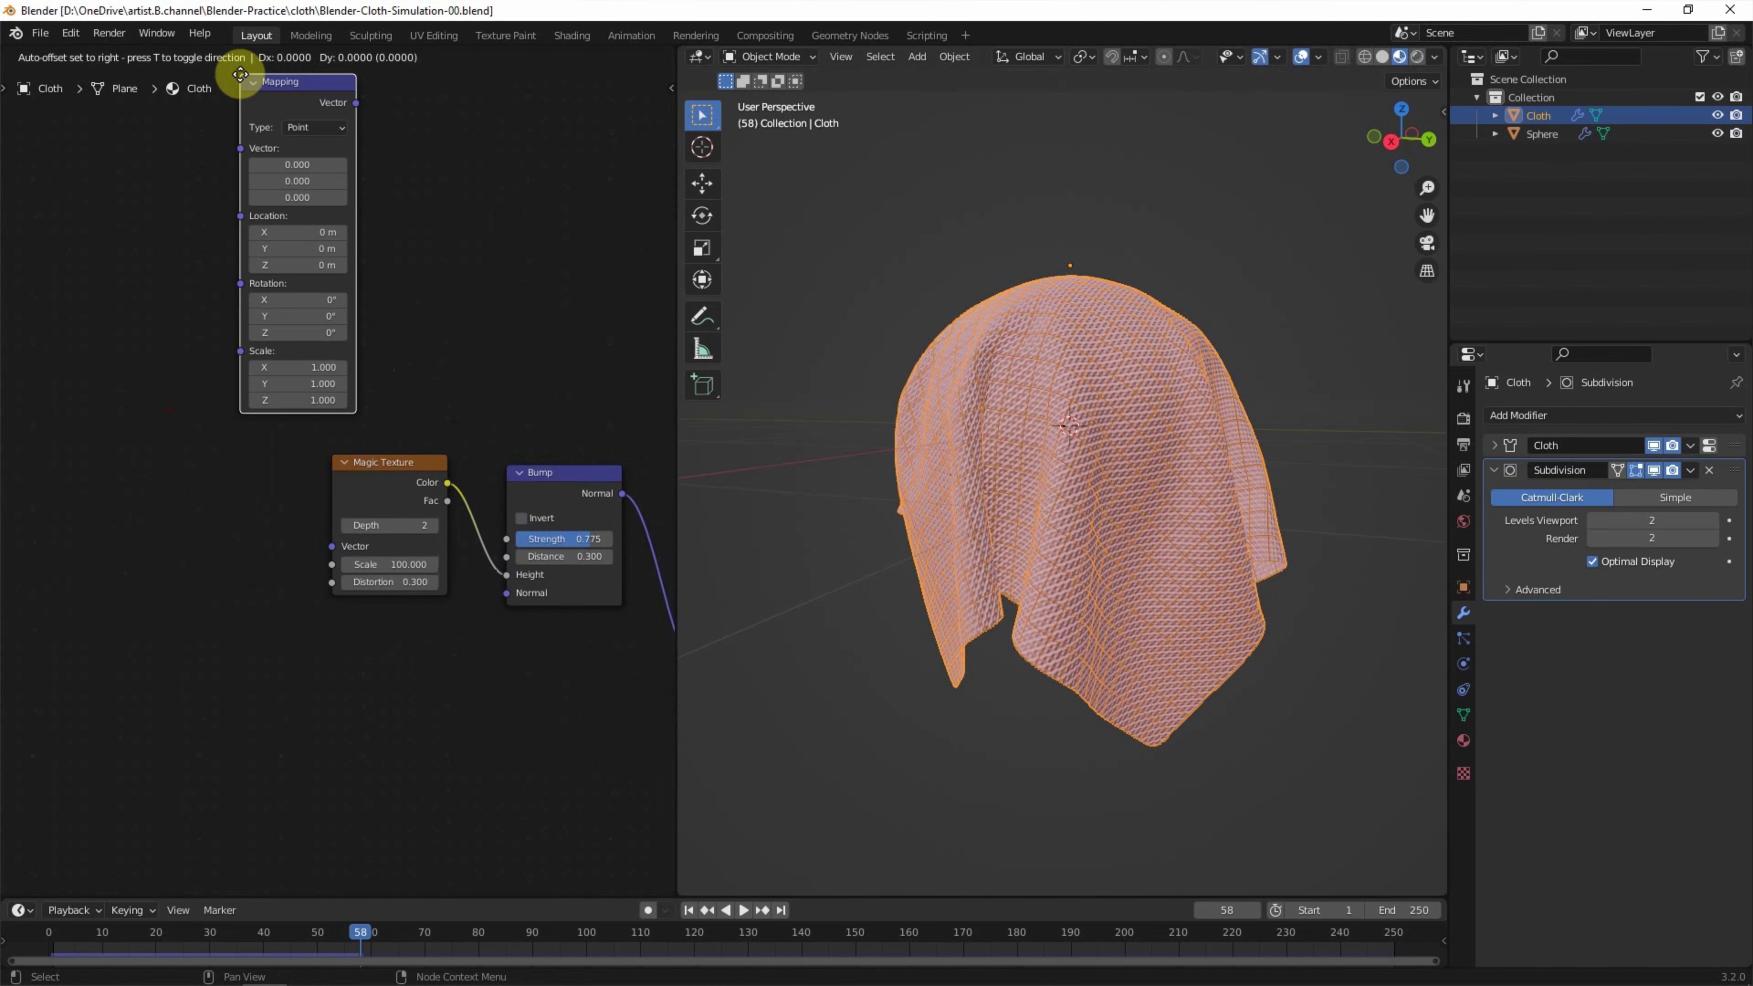
click(173, 398)
key(shift+a)
text(texture)
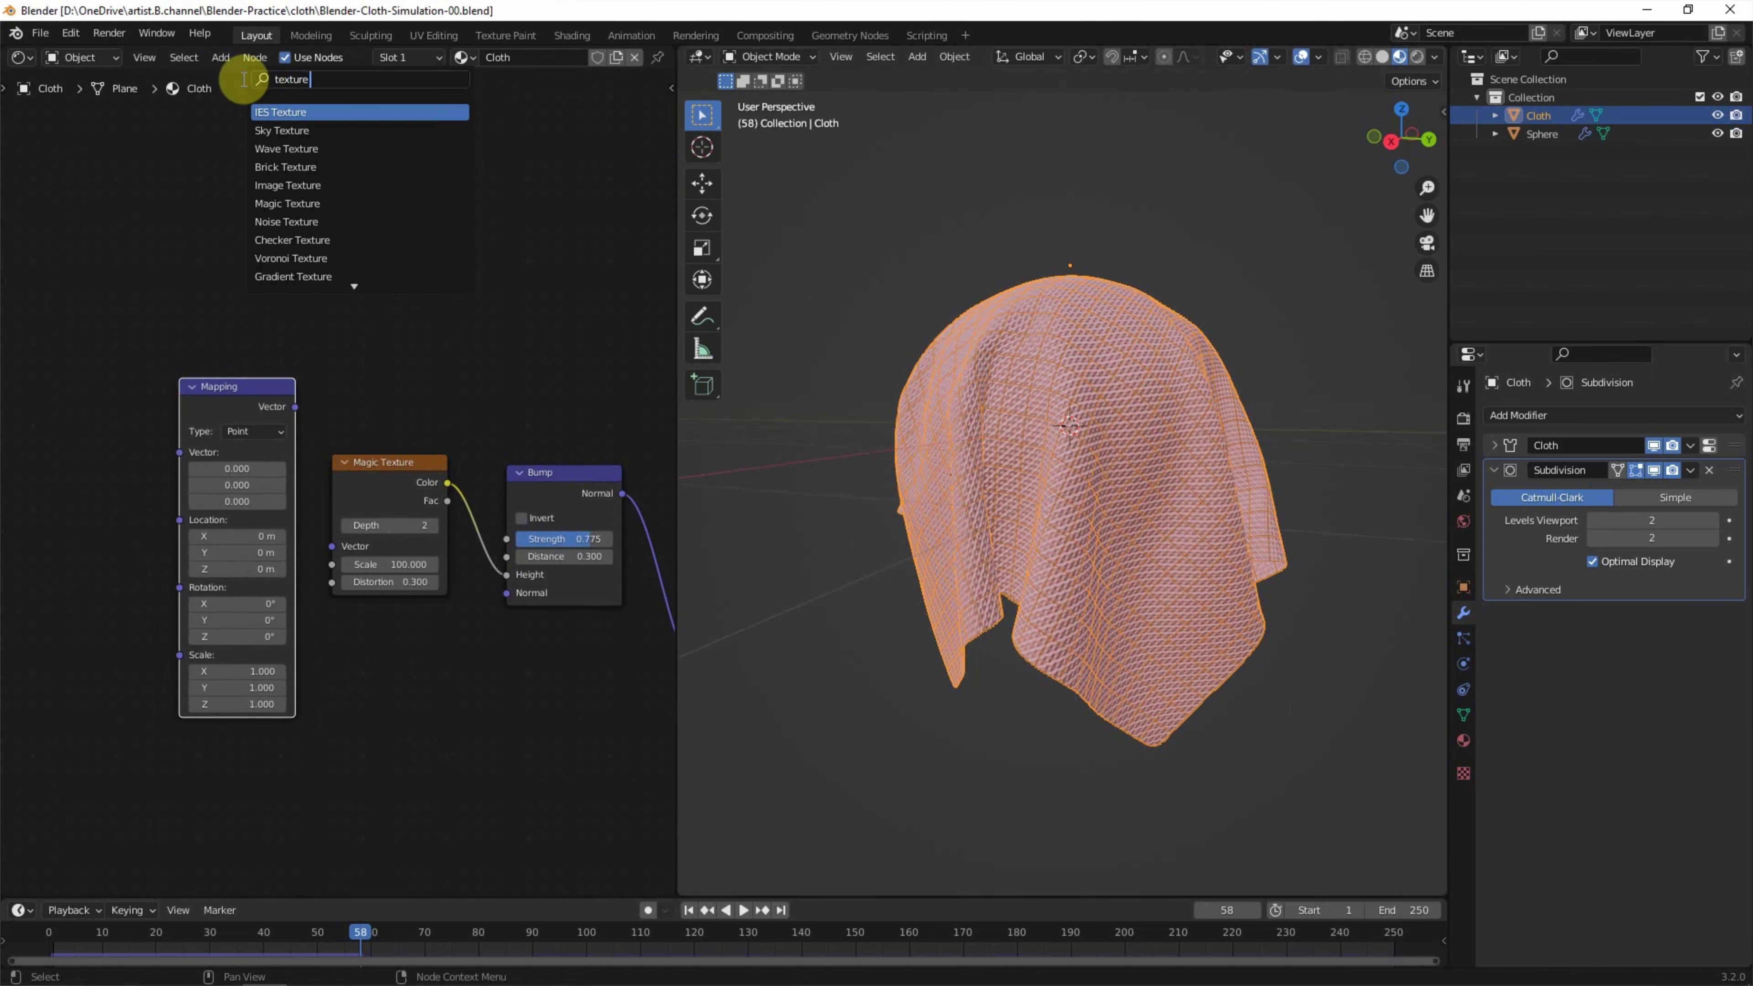
key(Return)
click(24, 382)
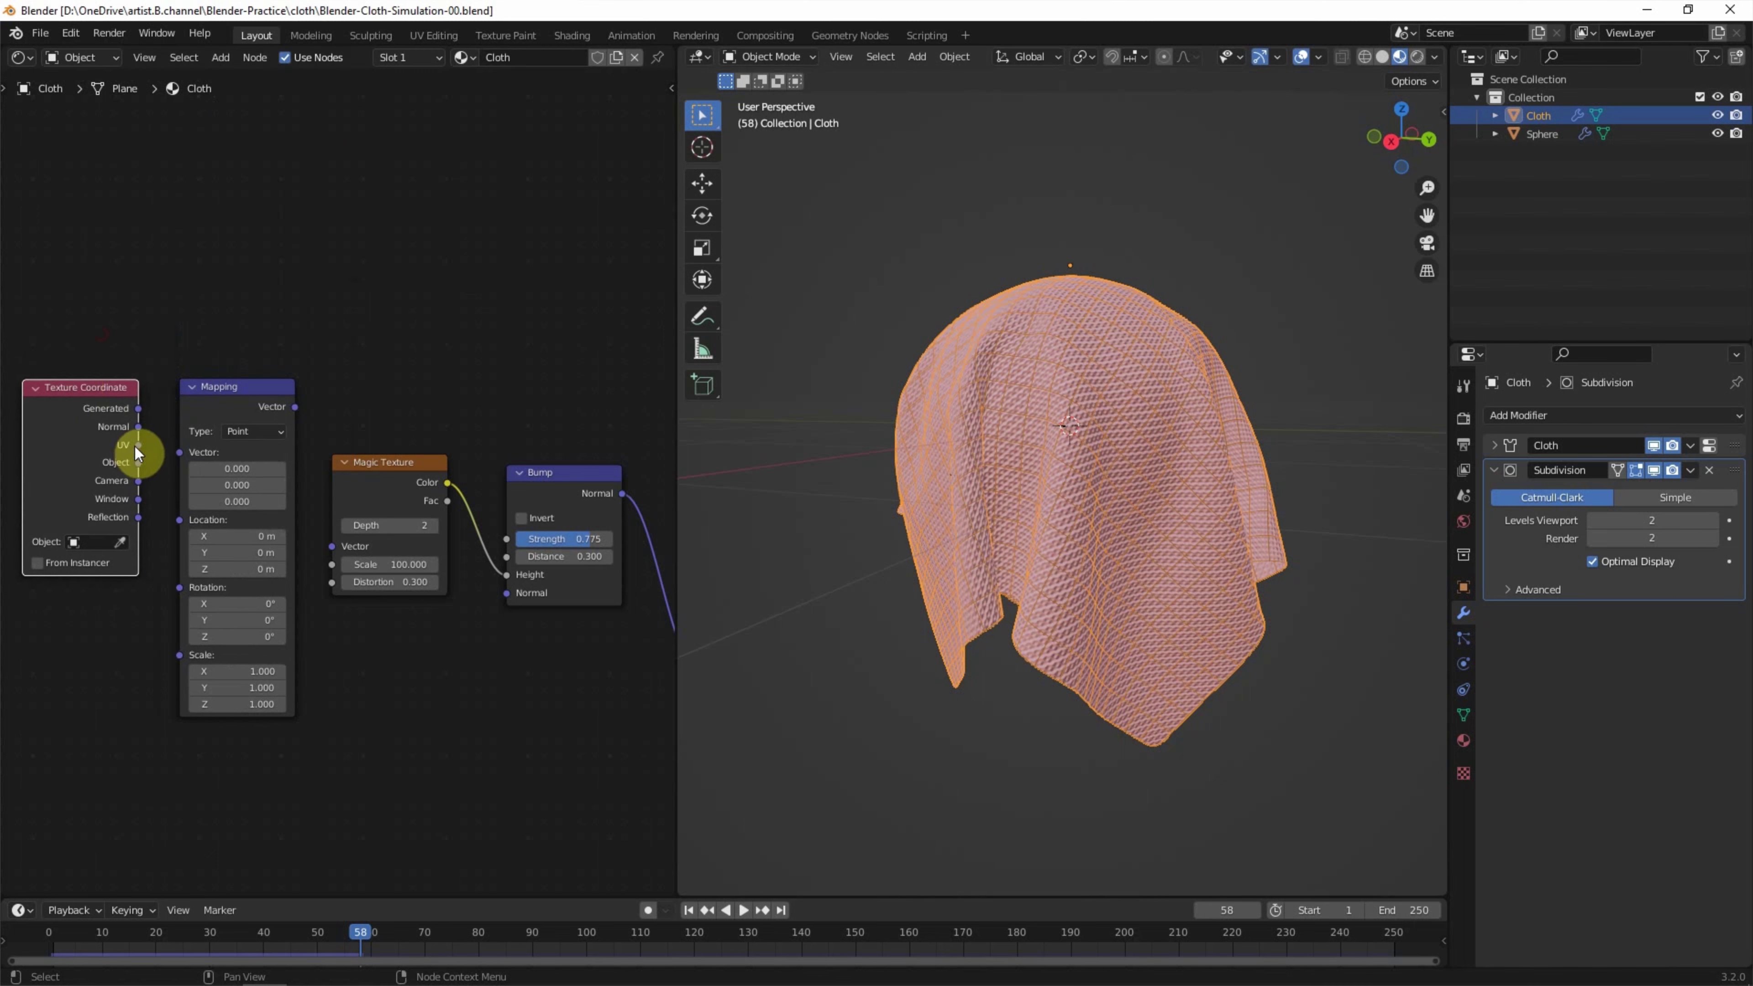
drag(176, 455, 179, 451)
drag(295, 407, 327, 543)
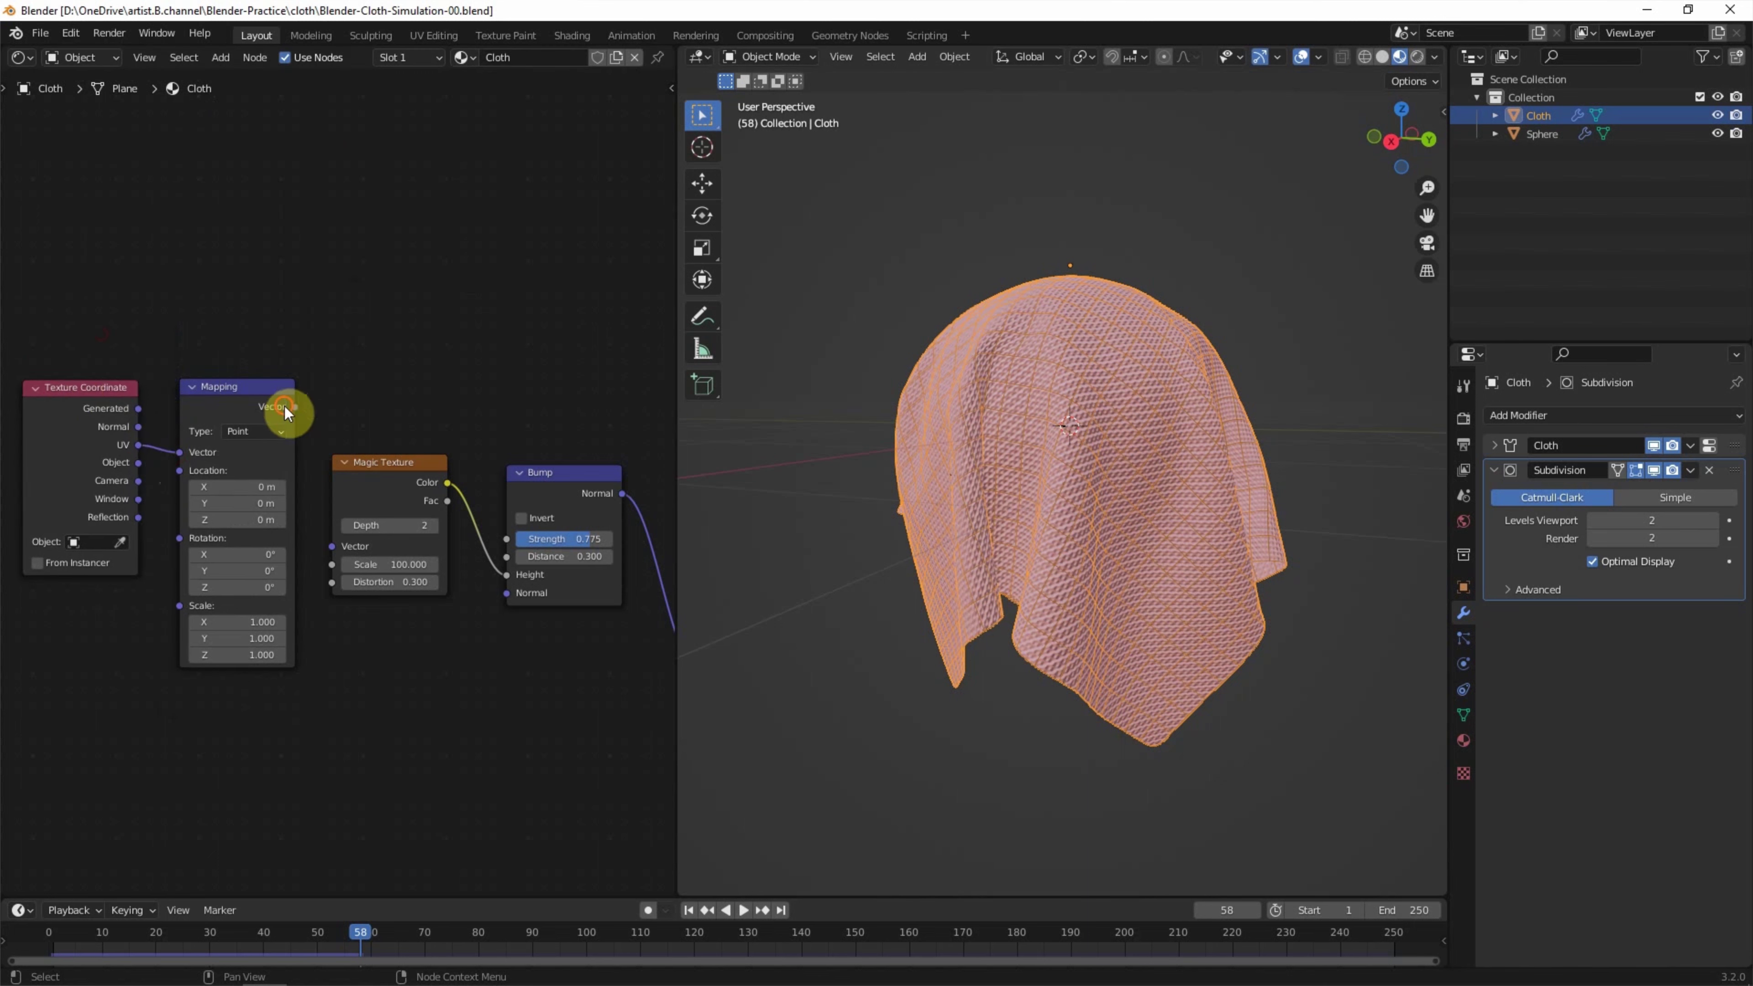
Set the Mapping Z rotation to -41.2° and the texture scale to 111
drag(255, 587, 226, 587)
click(486, 758)
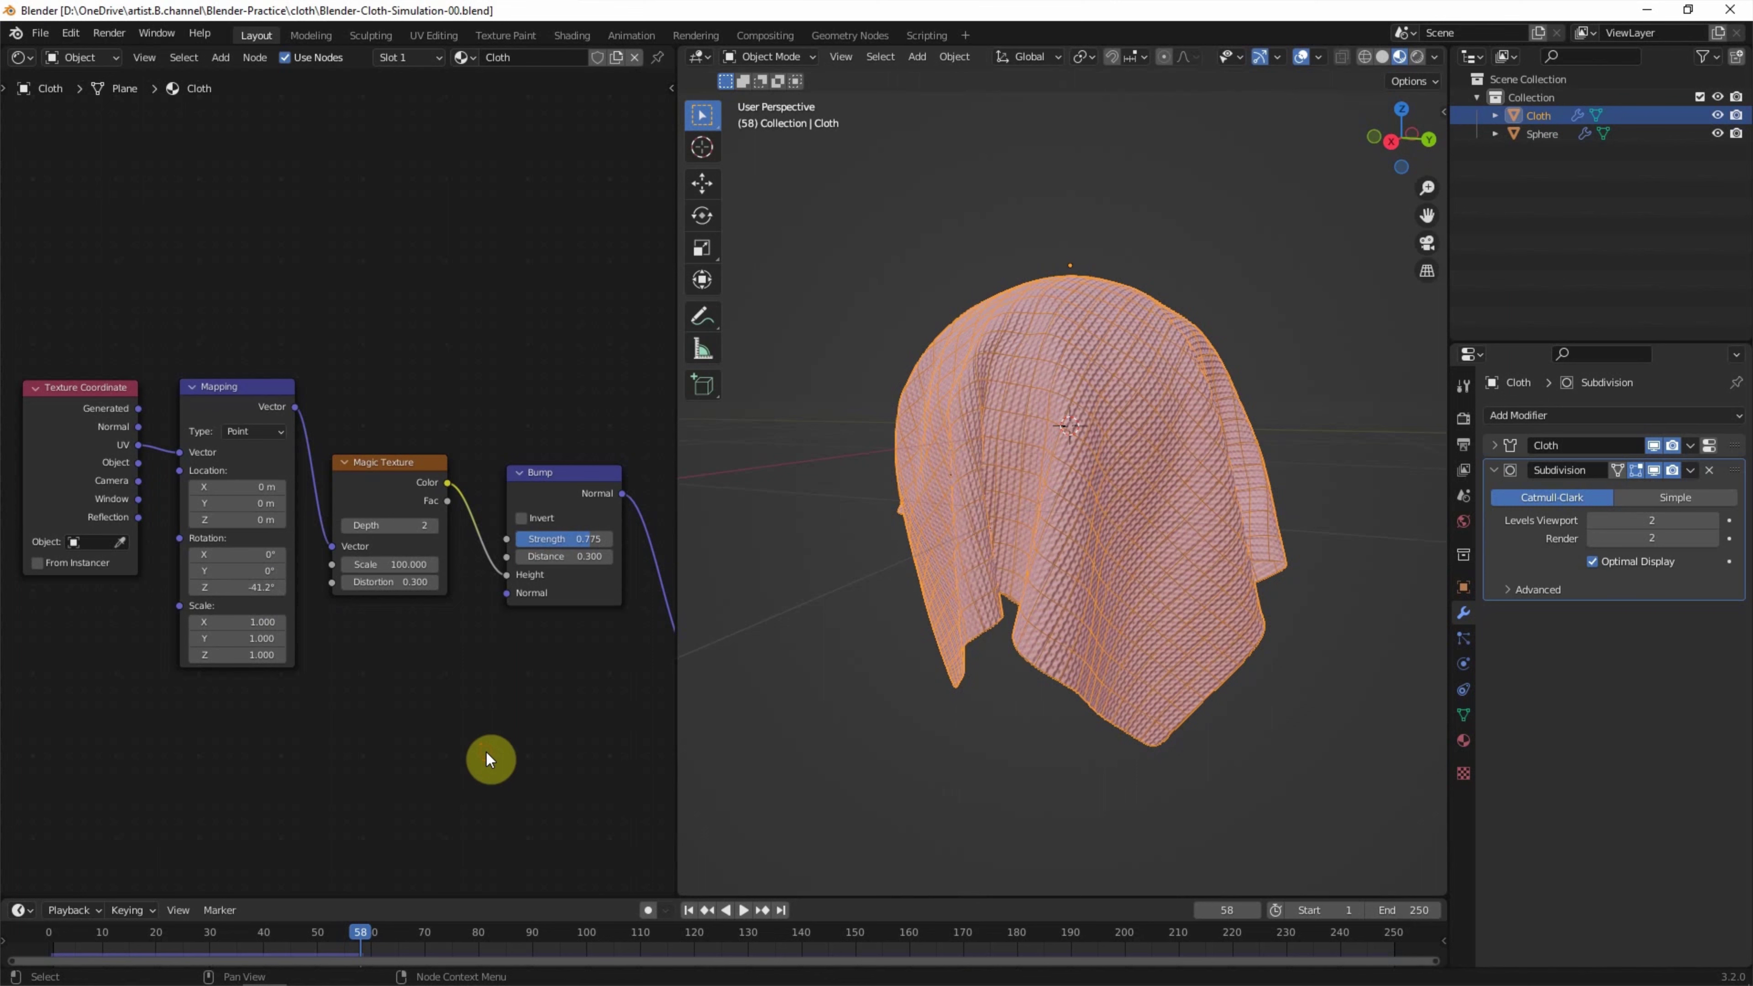
mouse_move(390, 565)
mouse_down()
mouse_move(414, 564)
mouse_move(391, 566)
mouse_up()
click(823, 756)
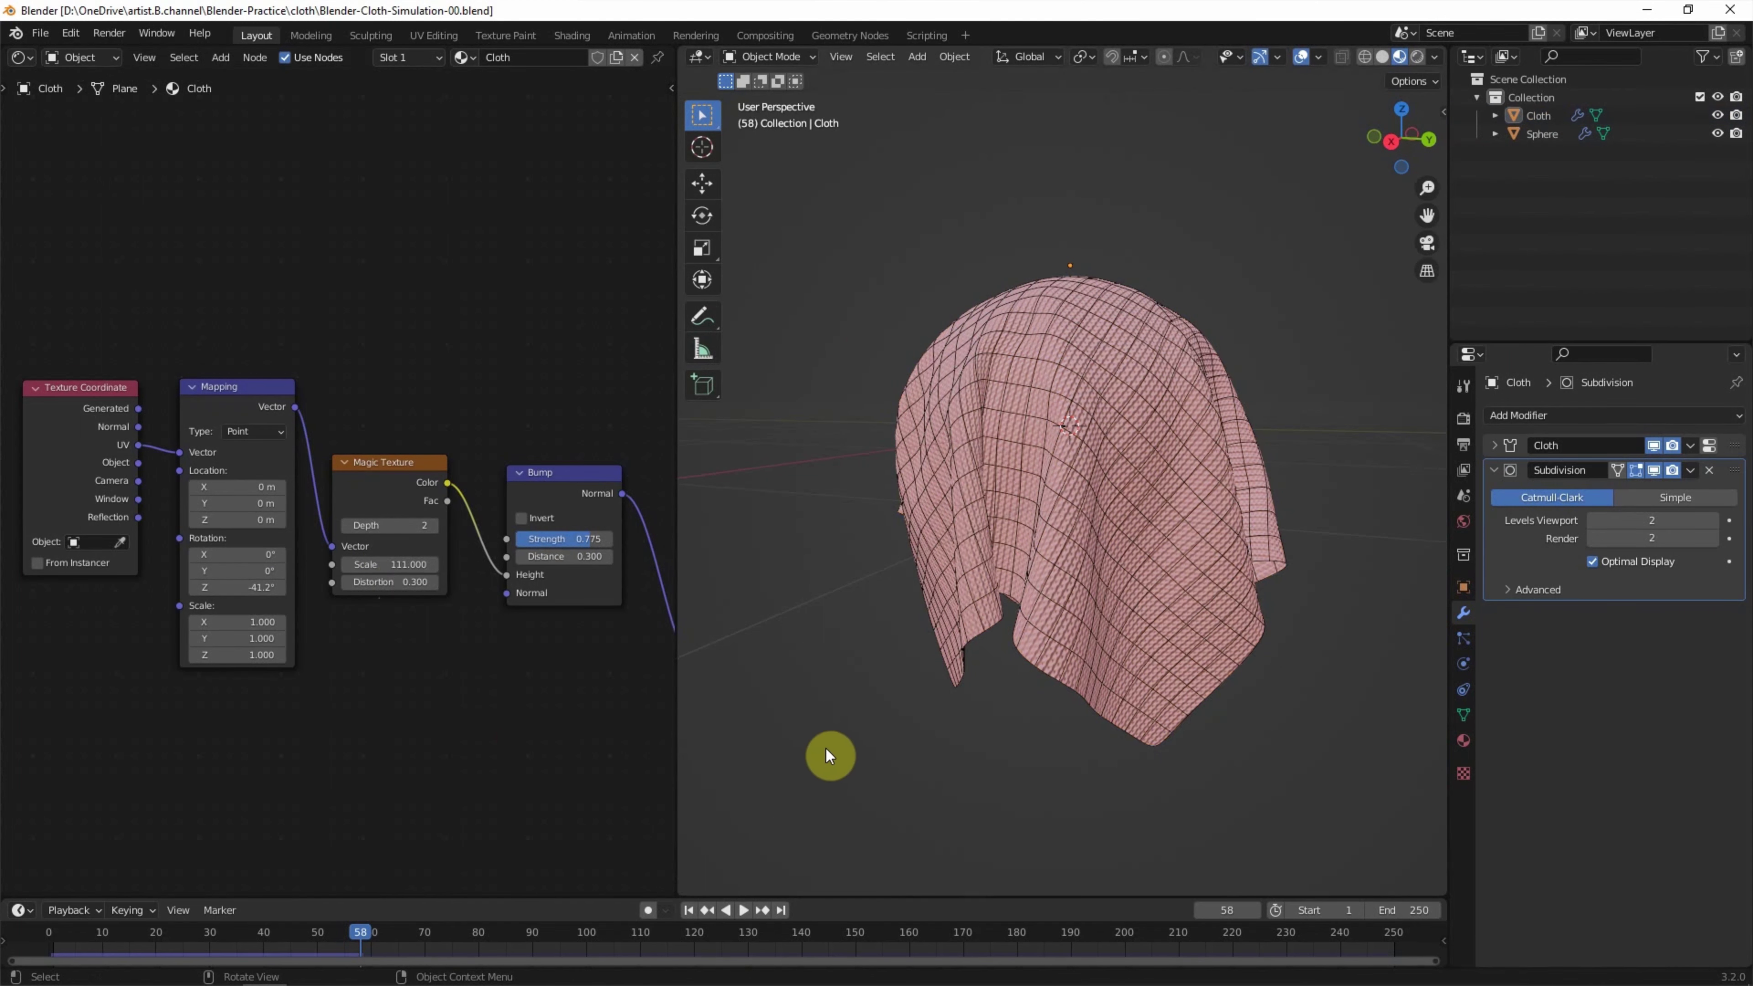
Switch the render engine to Cycles, preview rendered shading and hide the wireframe overlay
click(1463, 417)
click(1656, 415)
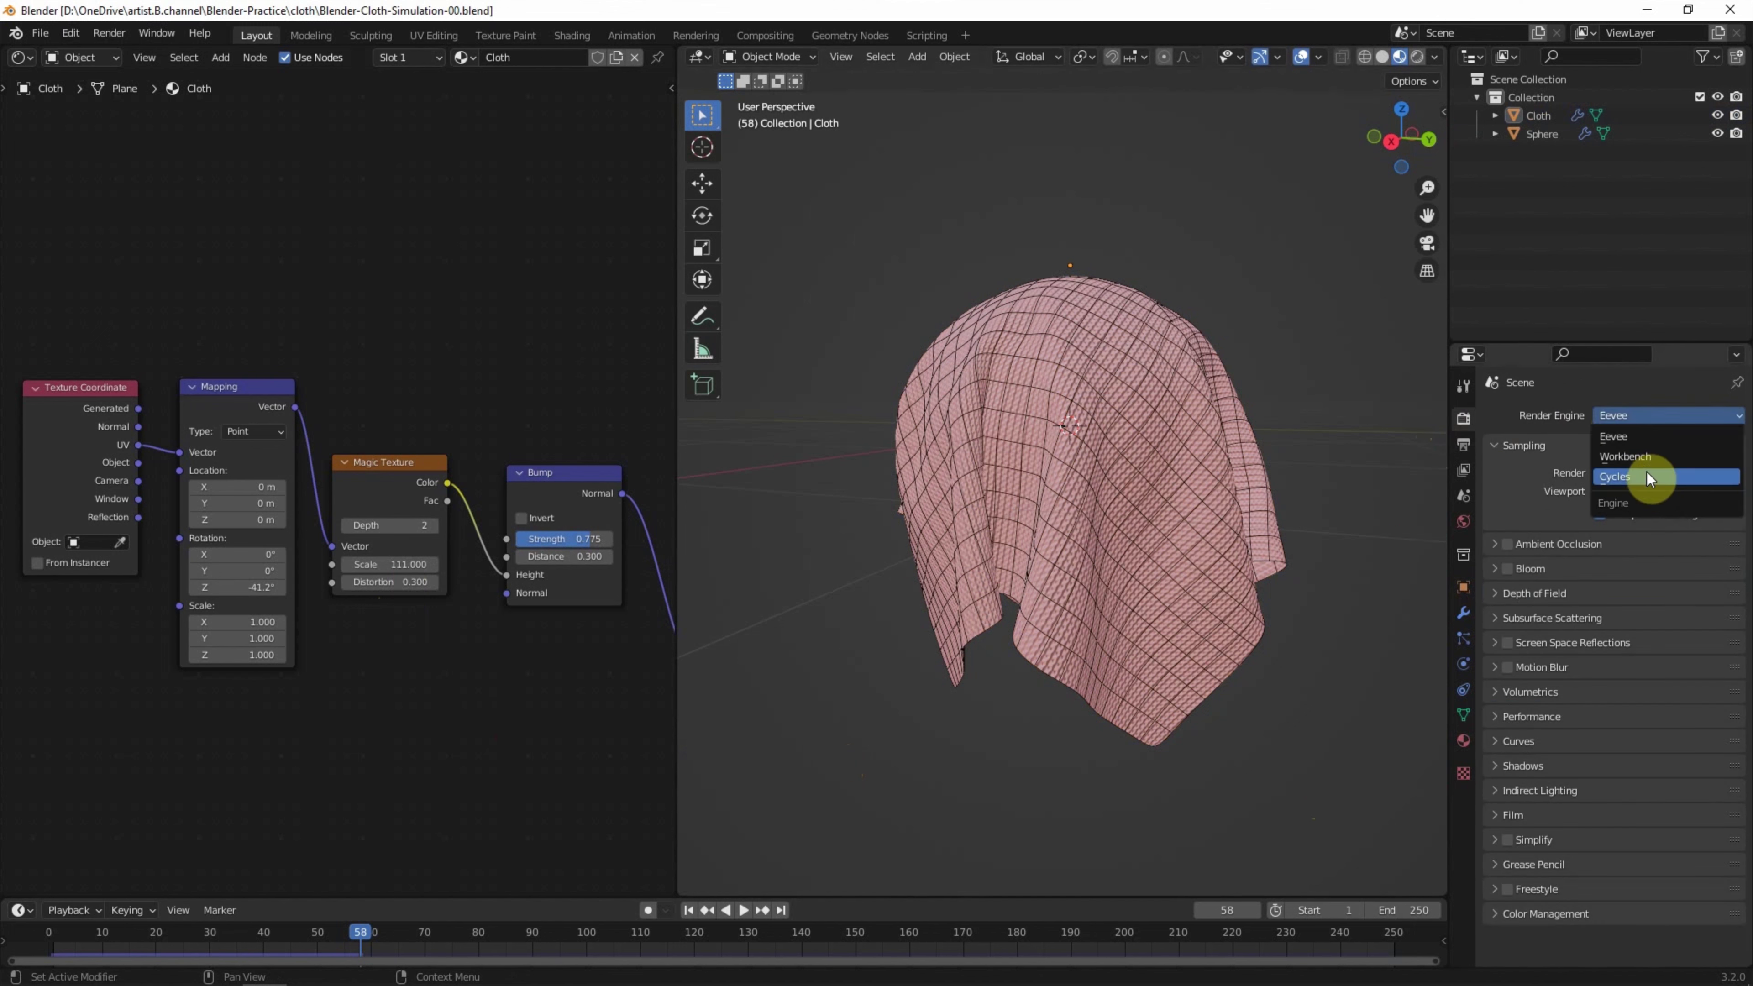
click(1660, 474)
click(1417, 57)
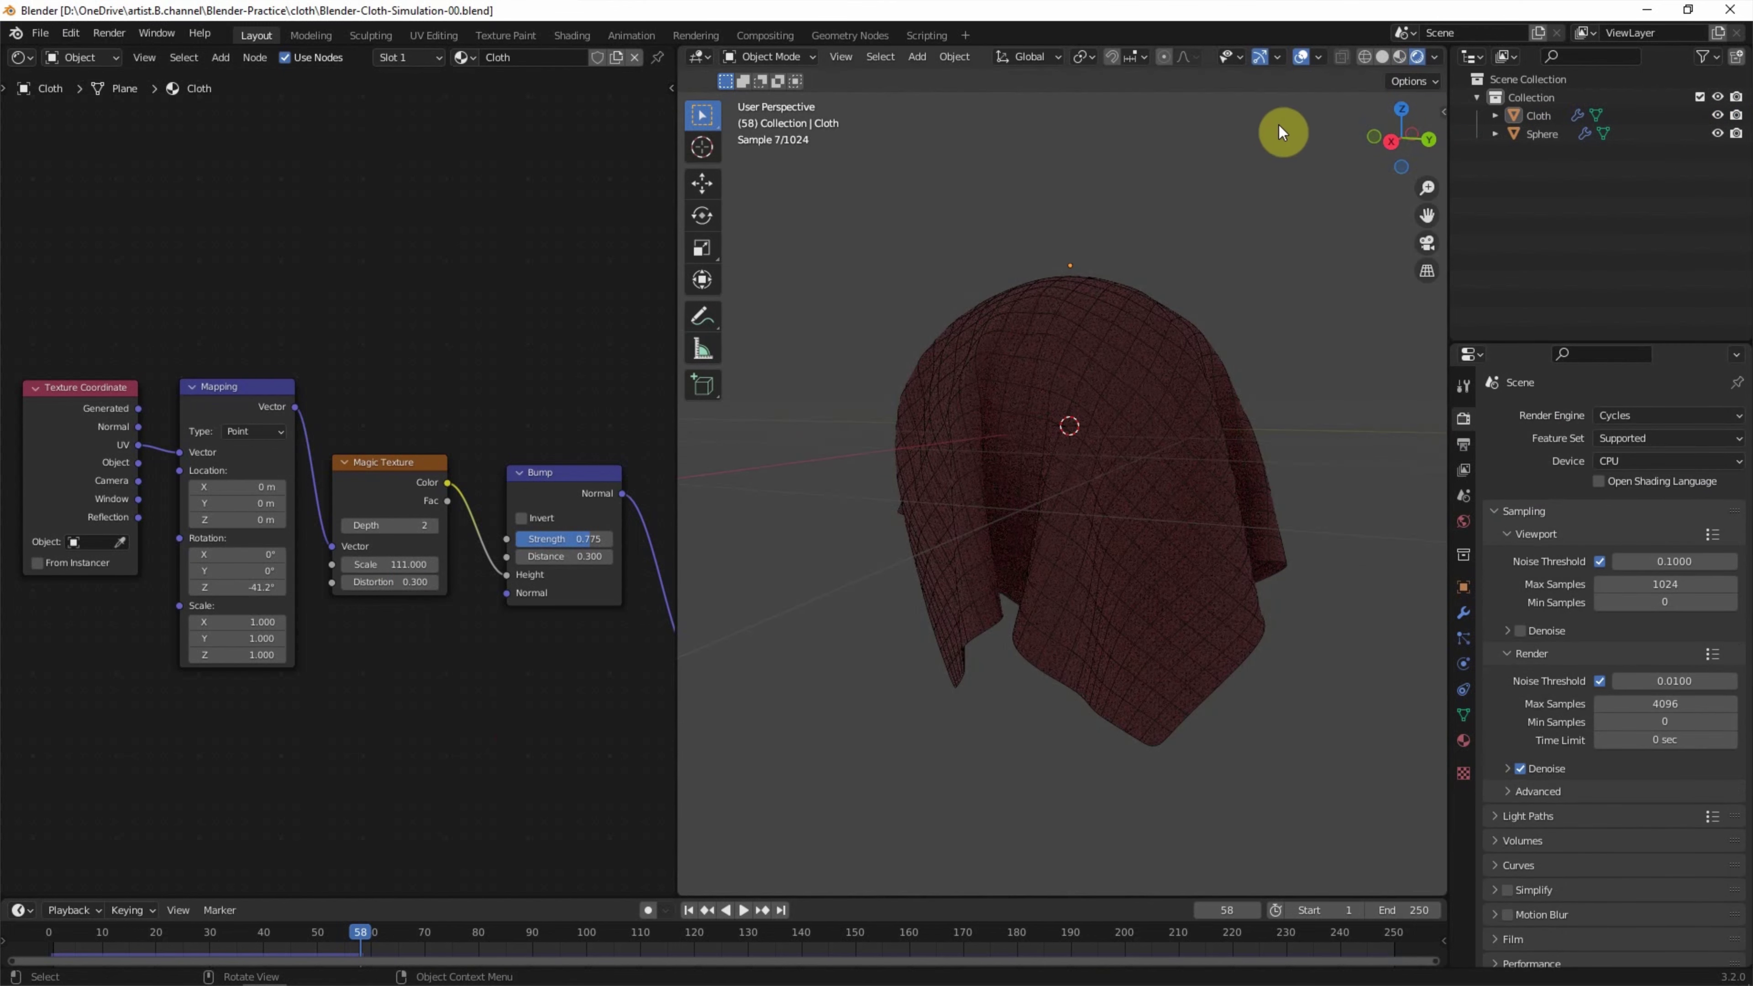
click(1319, 57)
click(1207, 367)
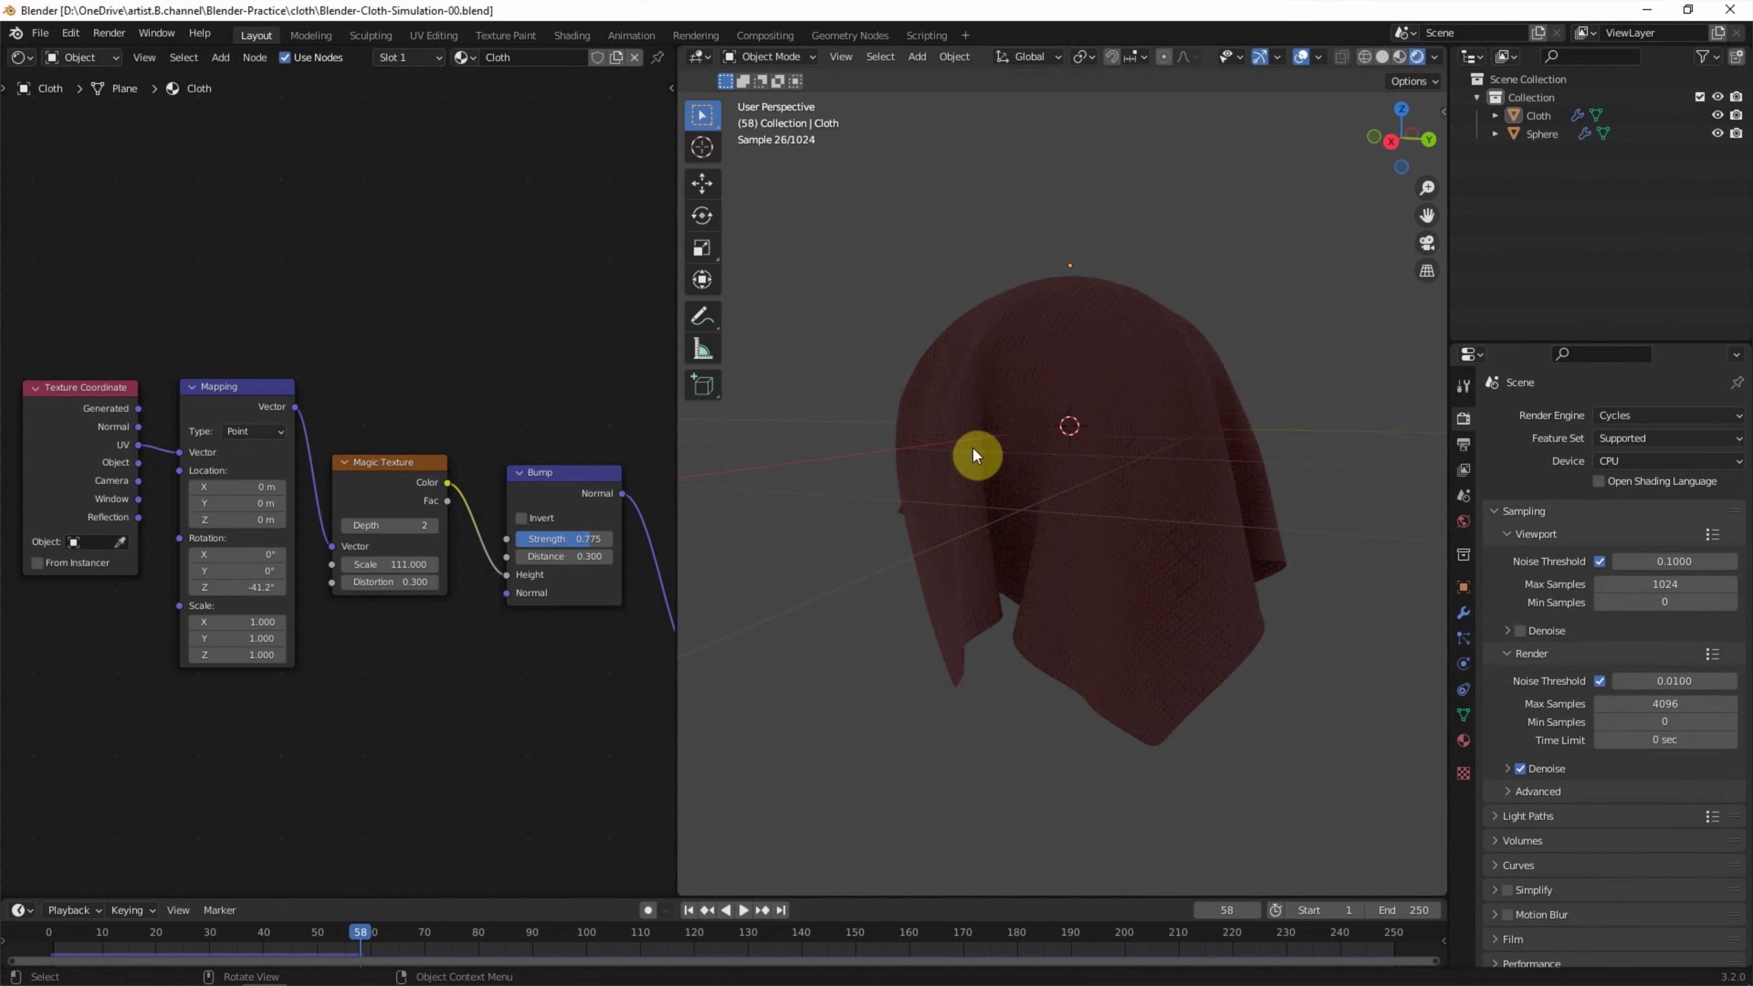
Turn the left shader editor into a 3D Viewport and add an Area light
click(27, 61)
click(239, 186)
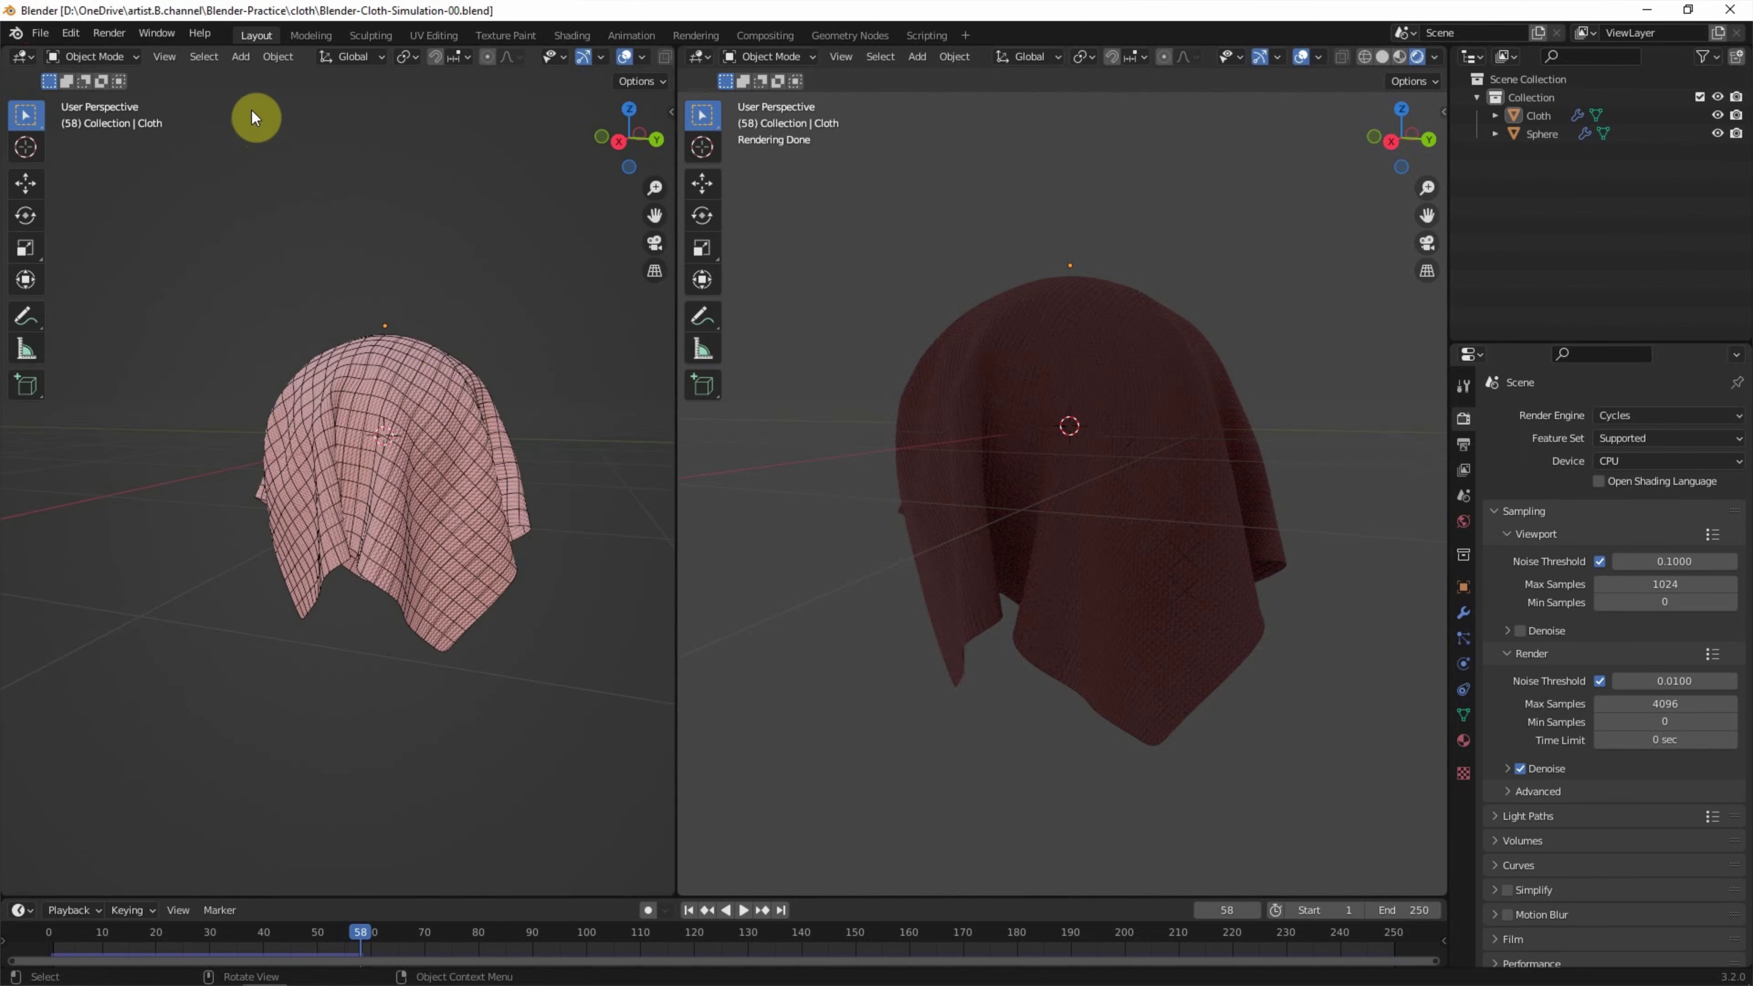
click(239, 57)
click(422, 354)
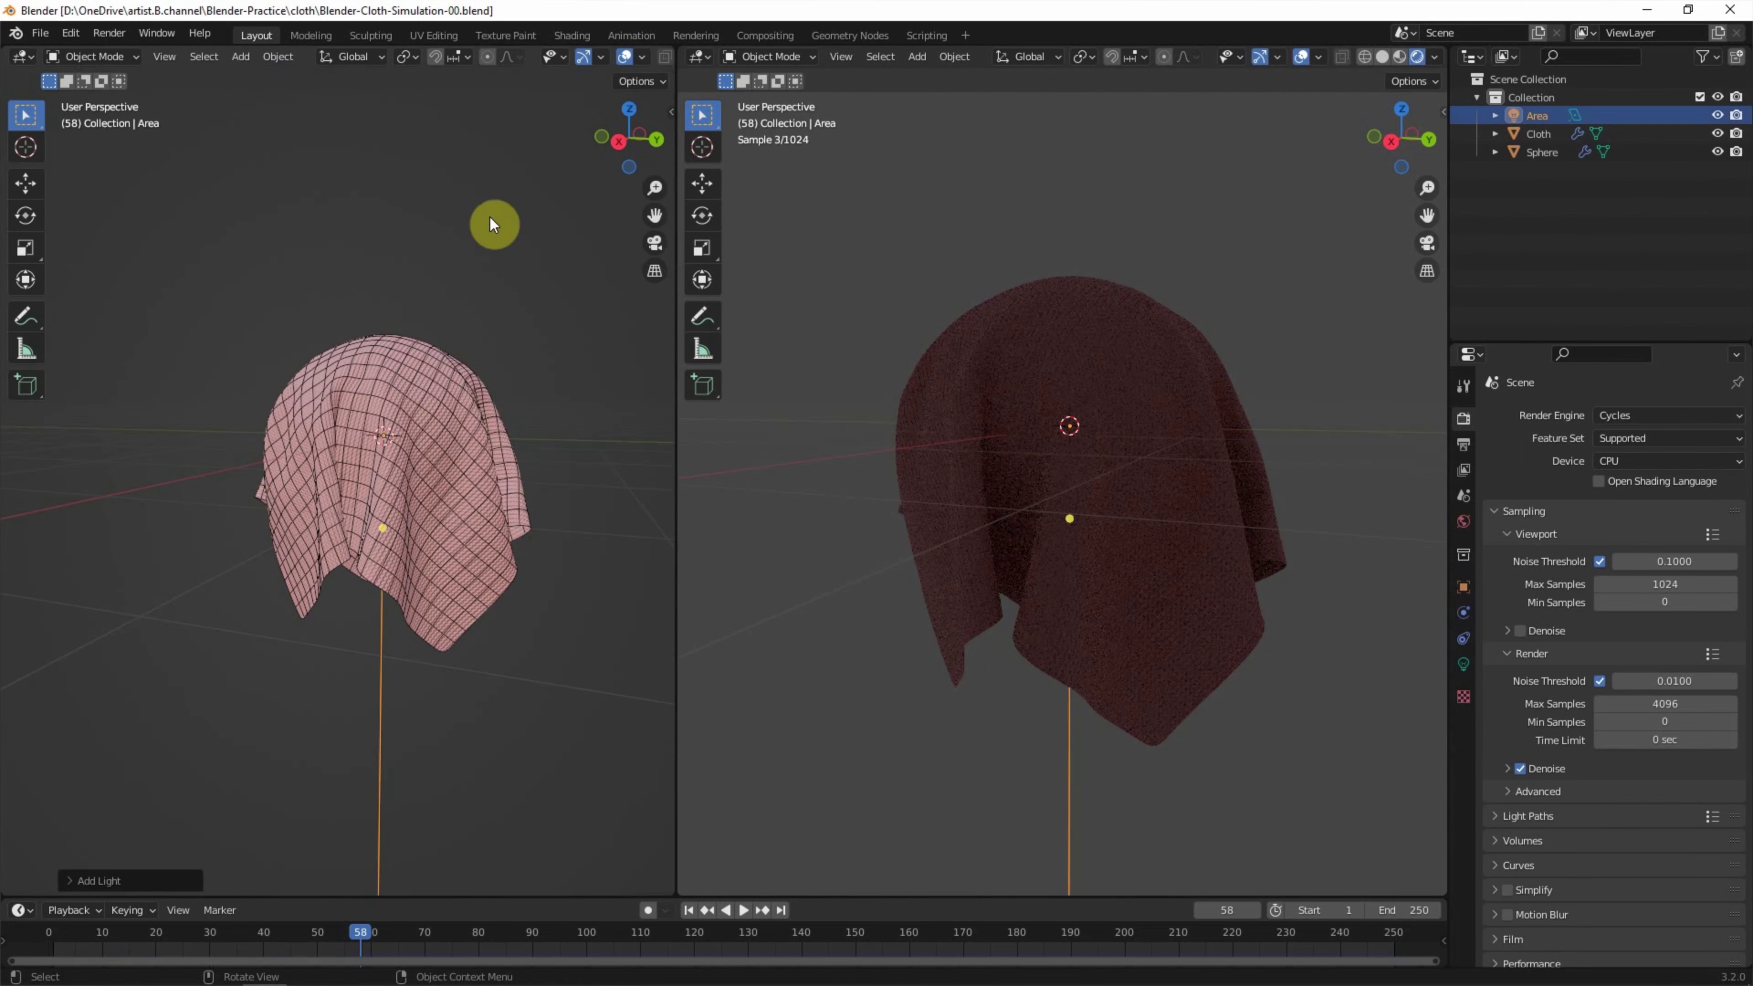
Enlarge the area light greatly and raise it up and to the left
middle_drag(493, 223, 422, 372)
key(s)
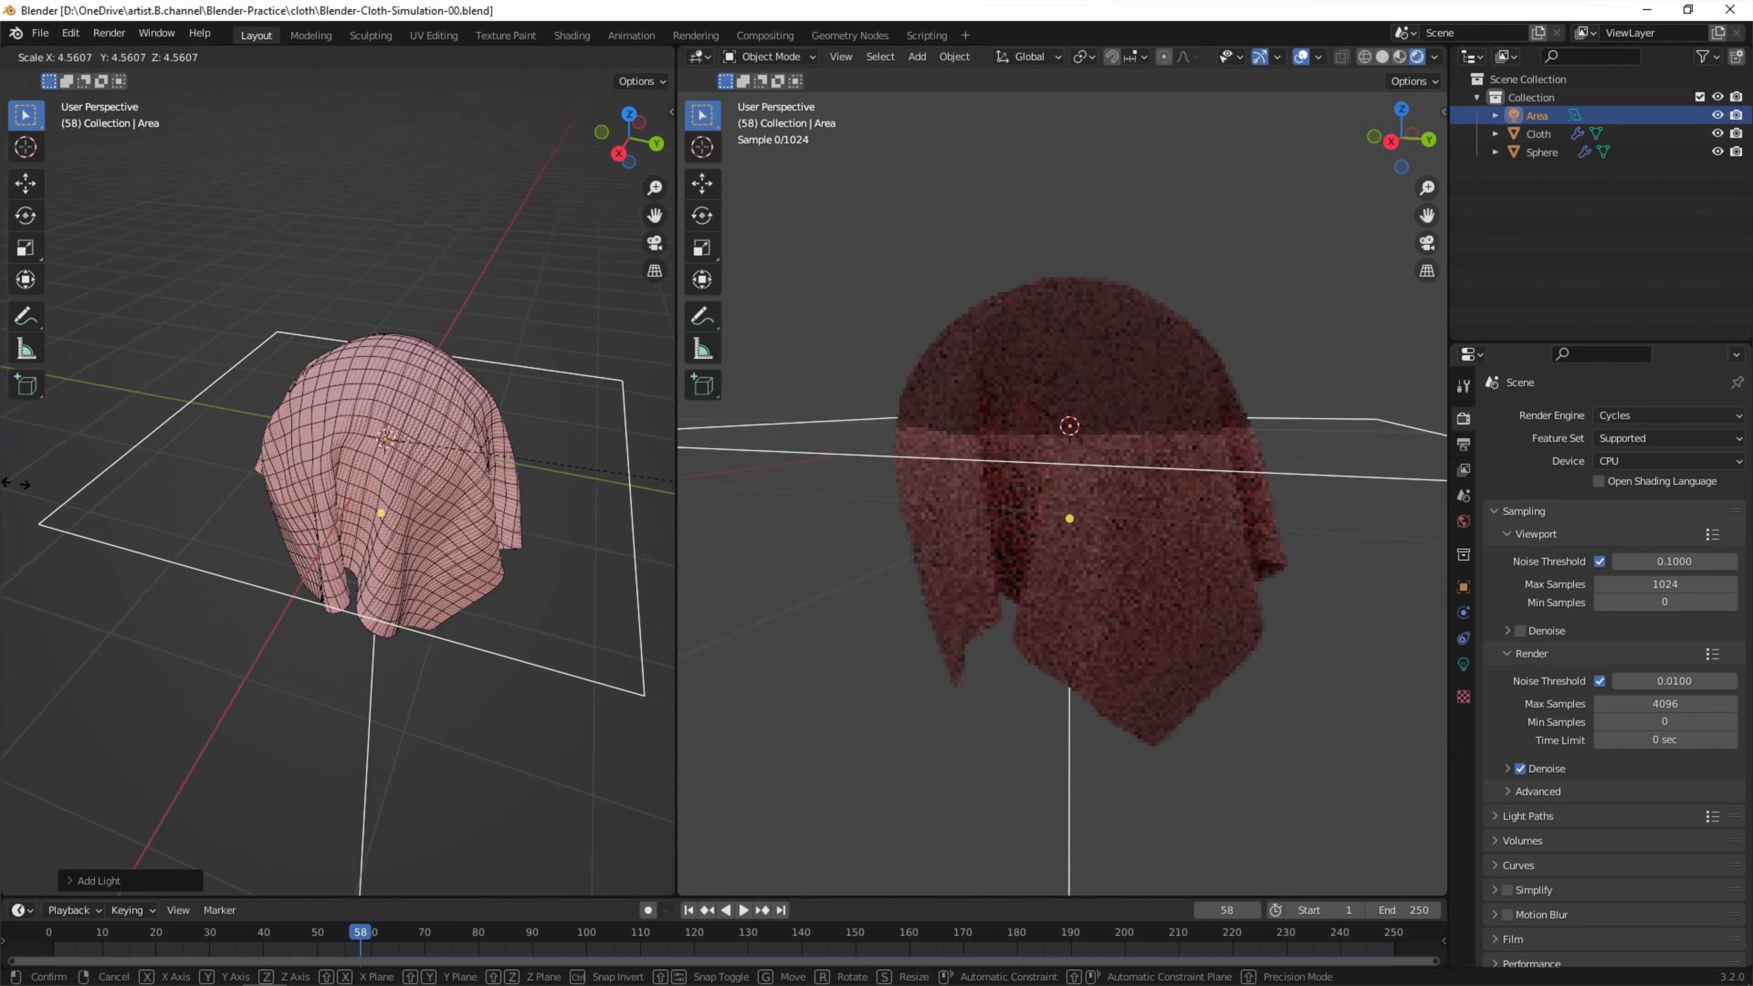
click(31, 492)
click(604, 152)
scroll(456, 573, down, 5)
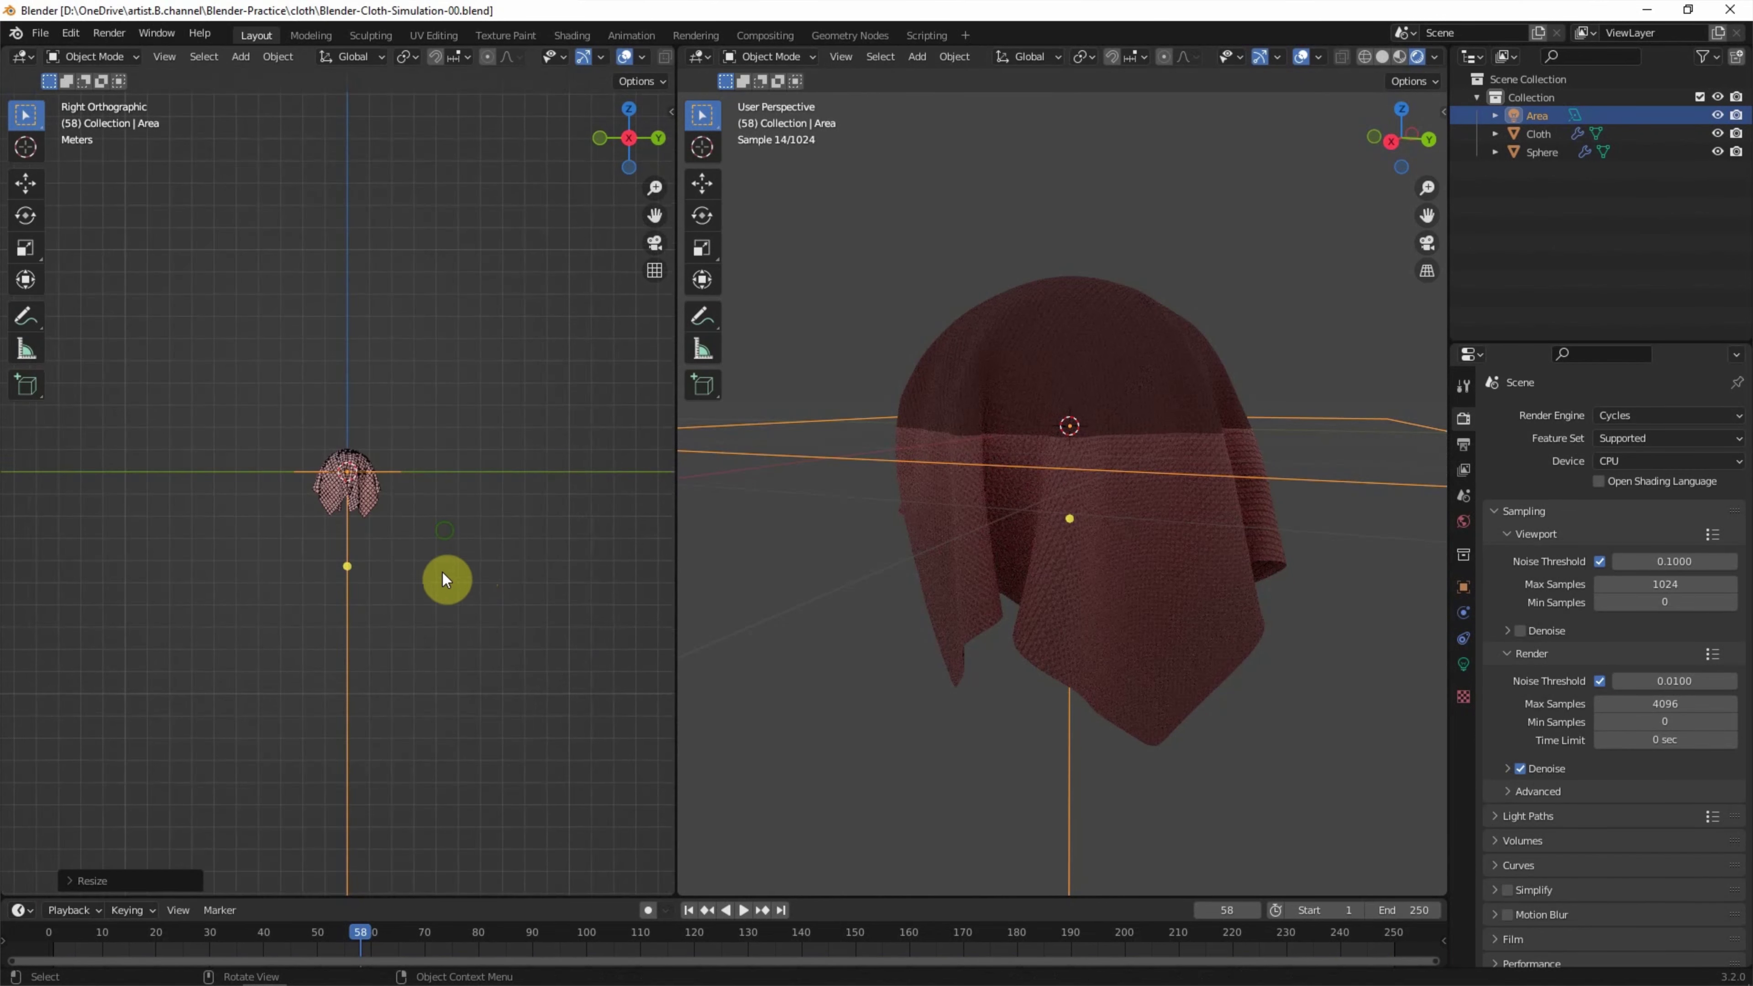
scroll(469, 698, up, 3)
key(g)
click(324, 384)
Tilt the area light so it angles toward the cloth
key(r)
click(634, 167)
key(r)
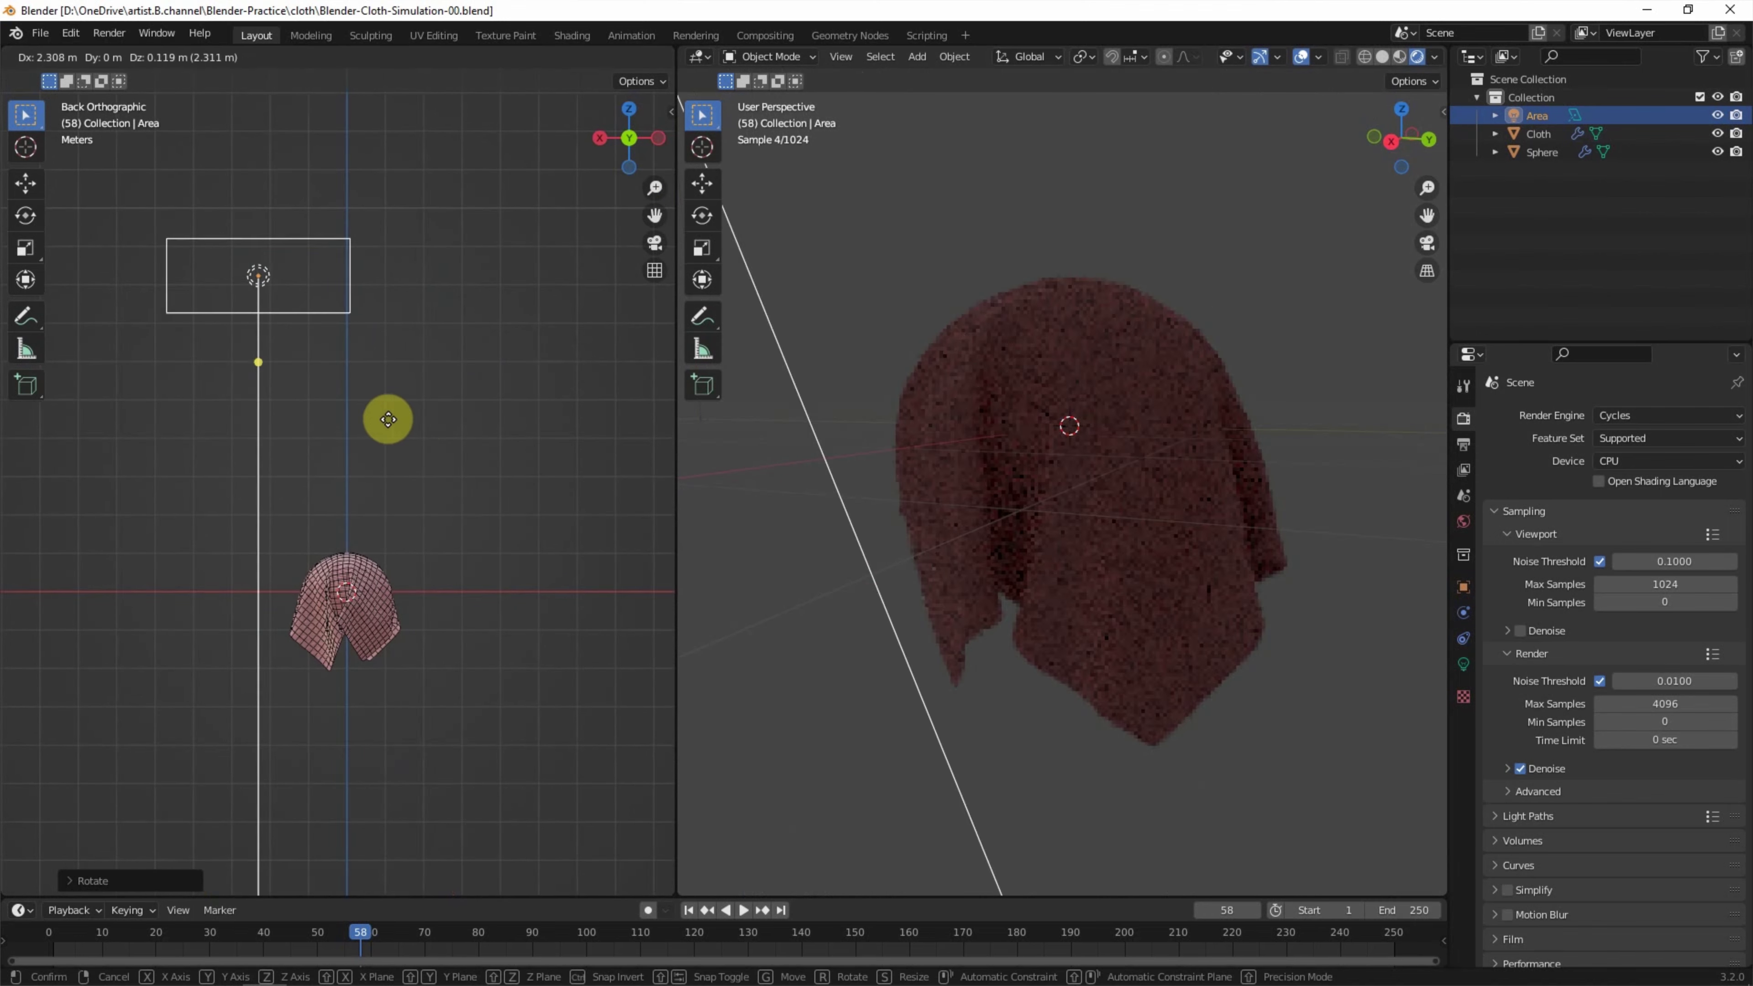
click(395, 434)
middle_drag(395, 434, 335, 525)
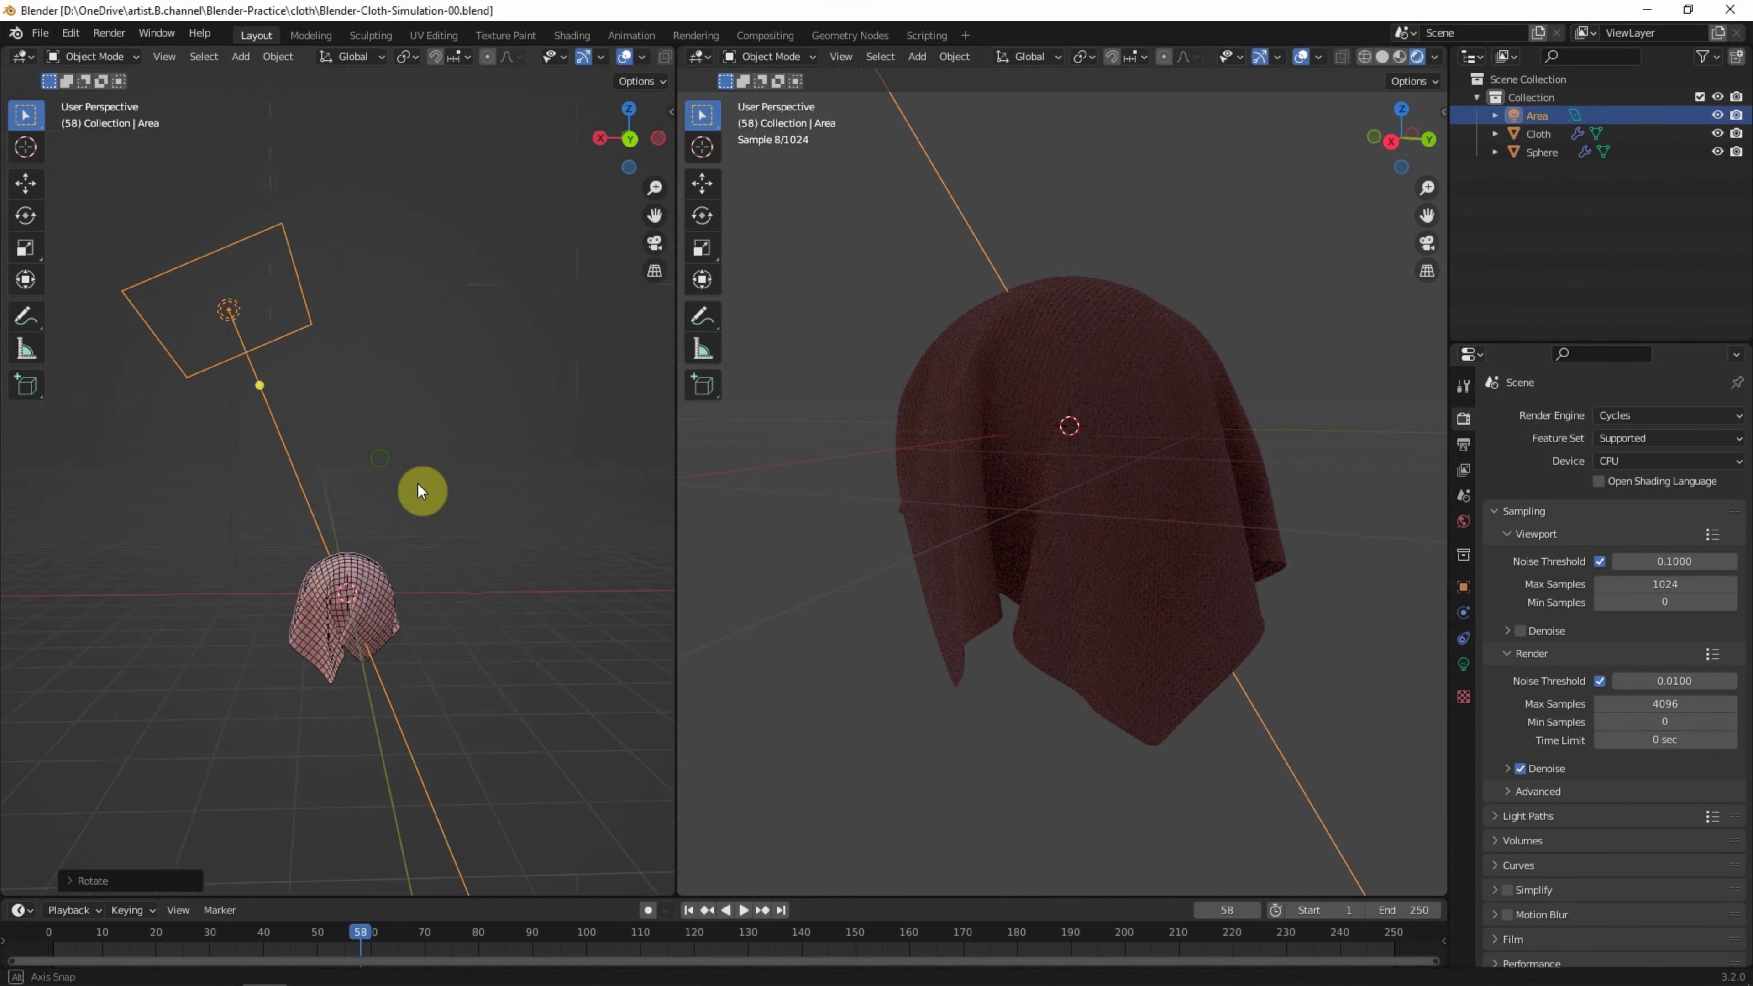
Set the area light's power to 2000 W
click(1462, 664)
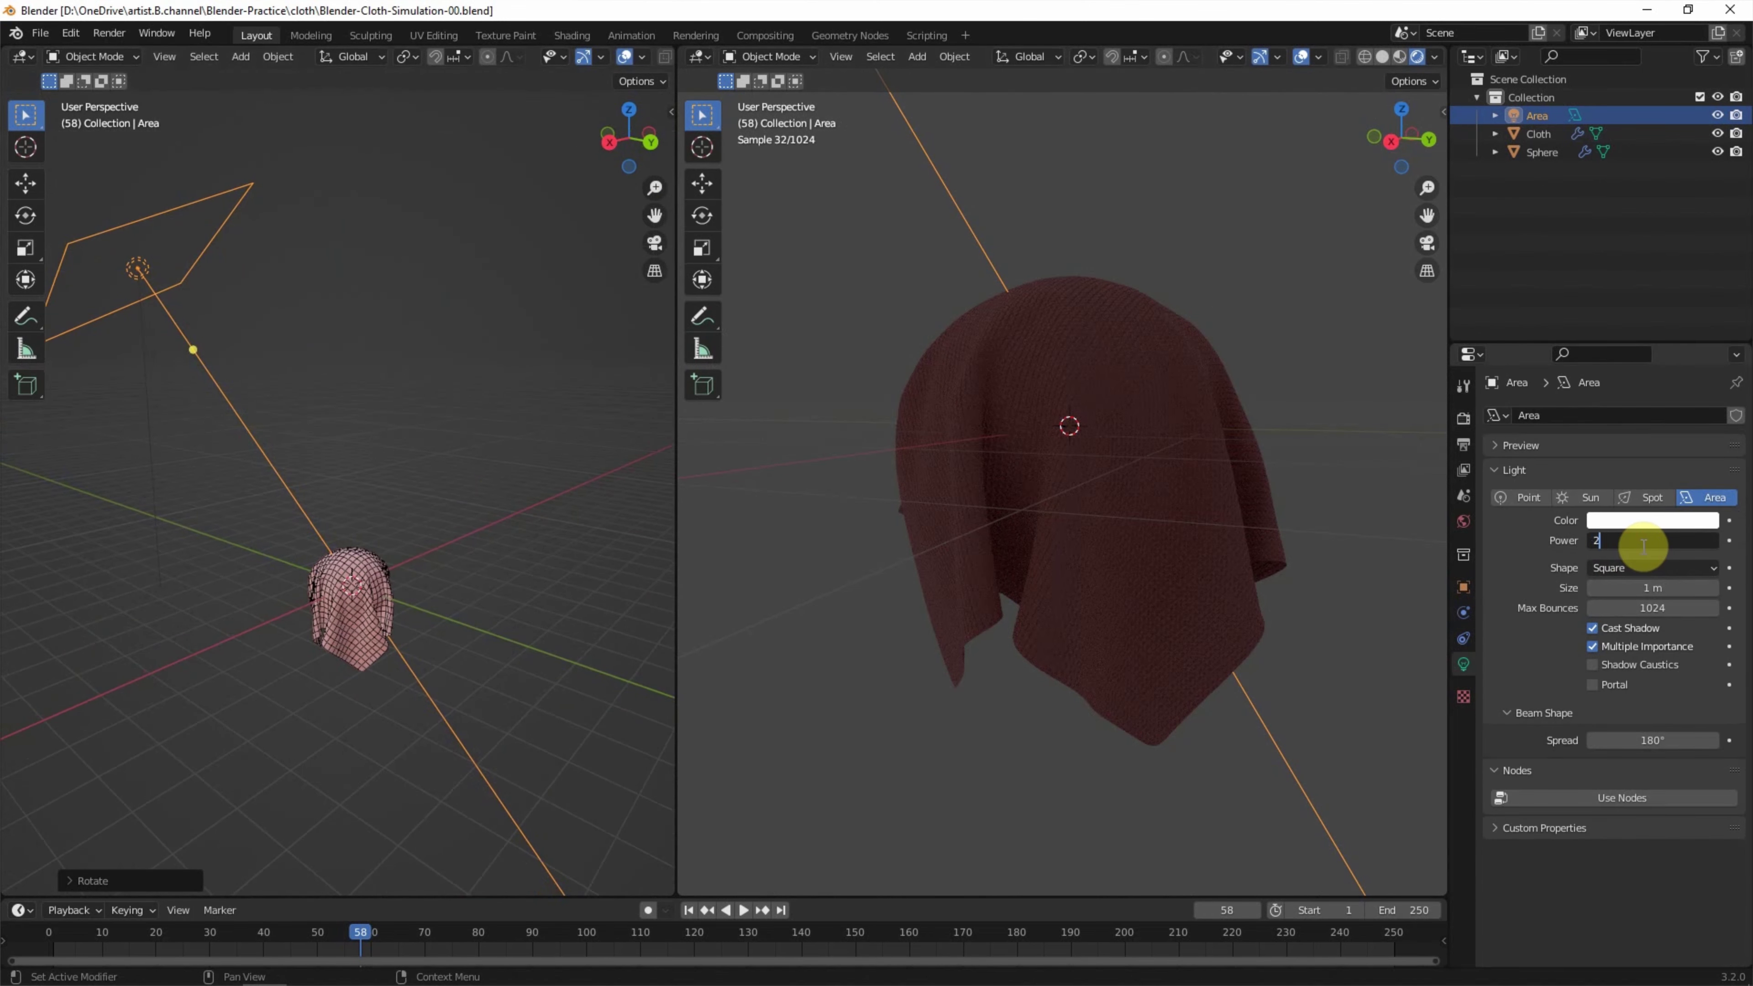
text(000 W)
key(Return)
key(KP_7)
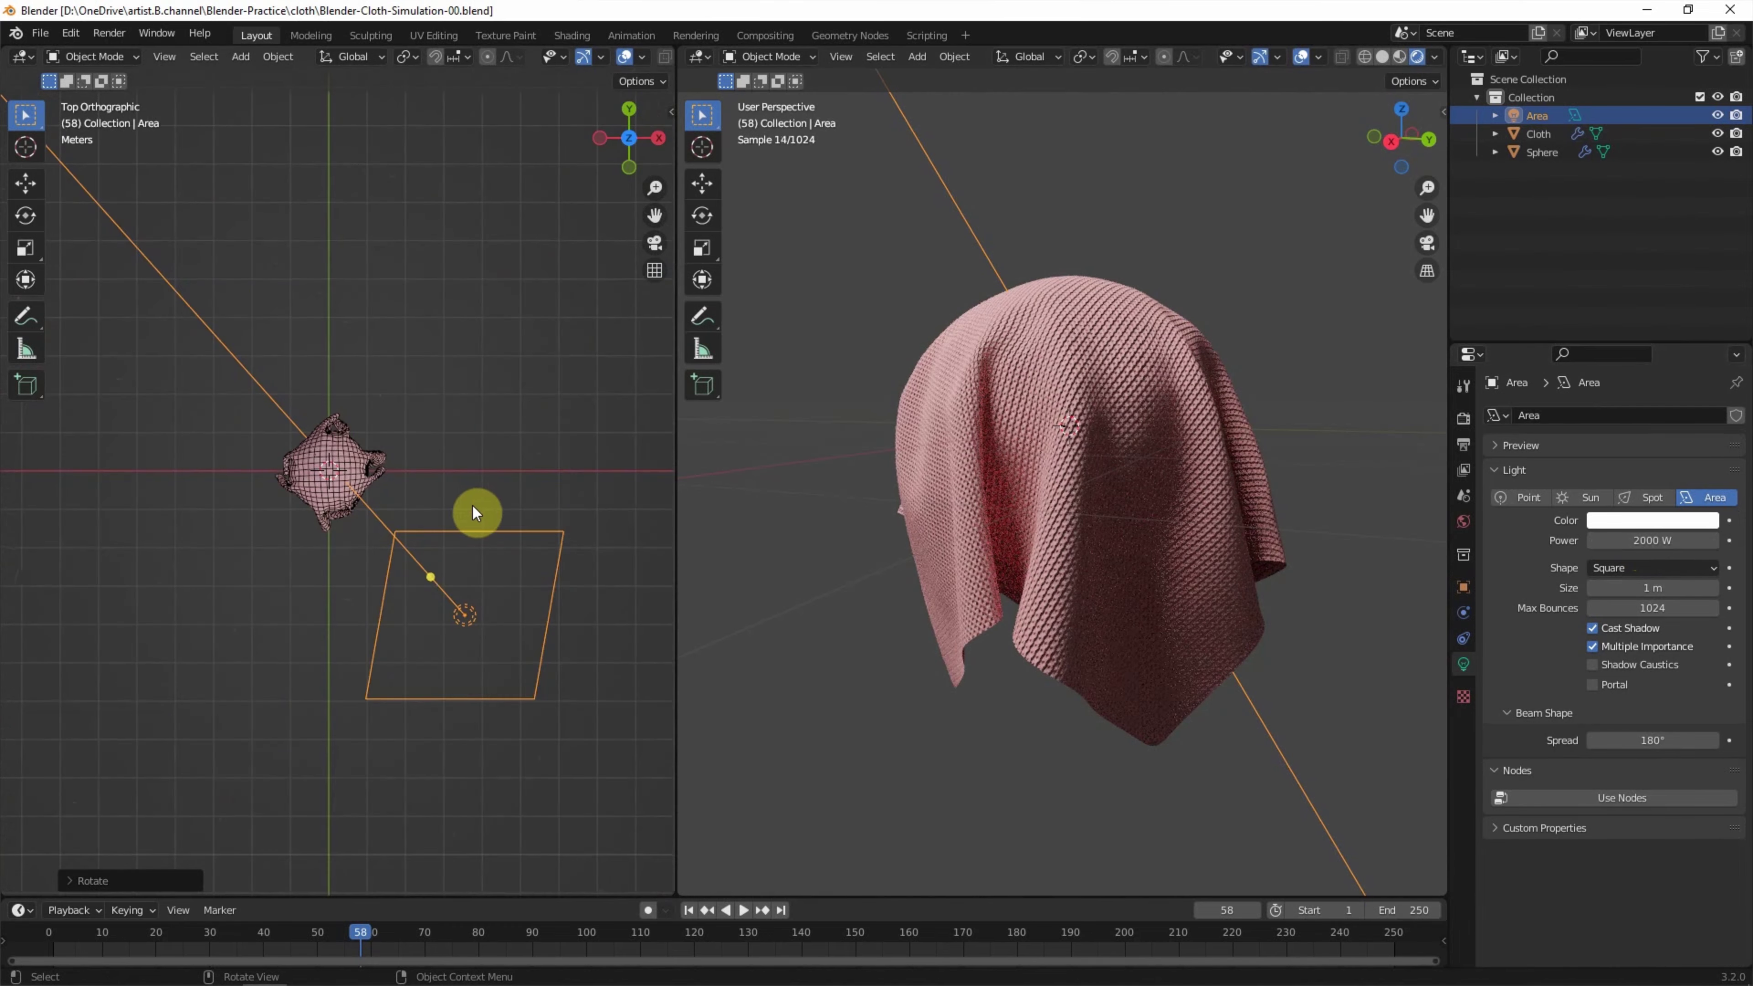
Turn the light from above to face the cloth, resize it, and paste a copy
key(r)
click(344, 654)
key(r)
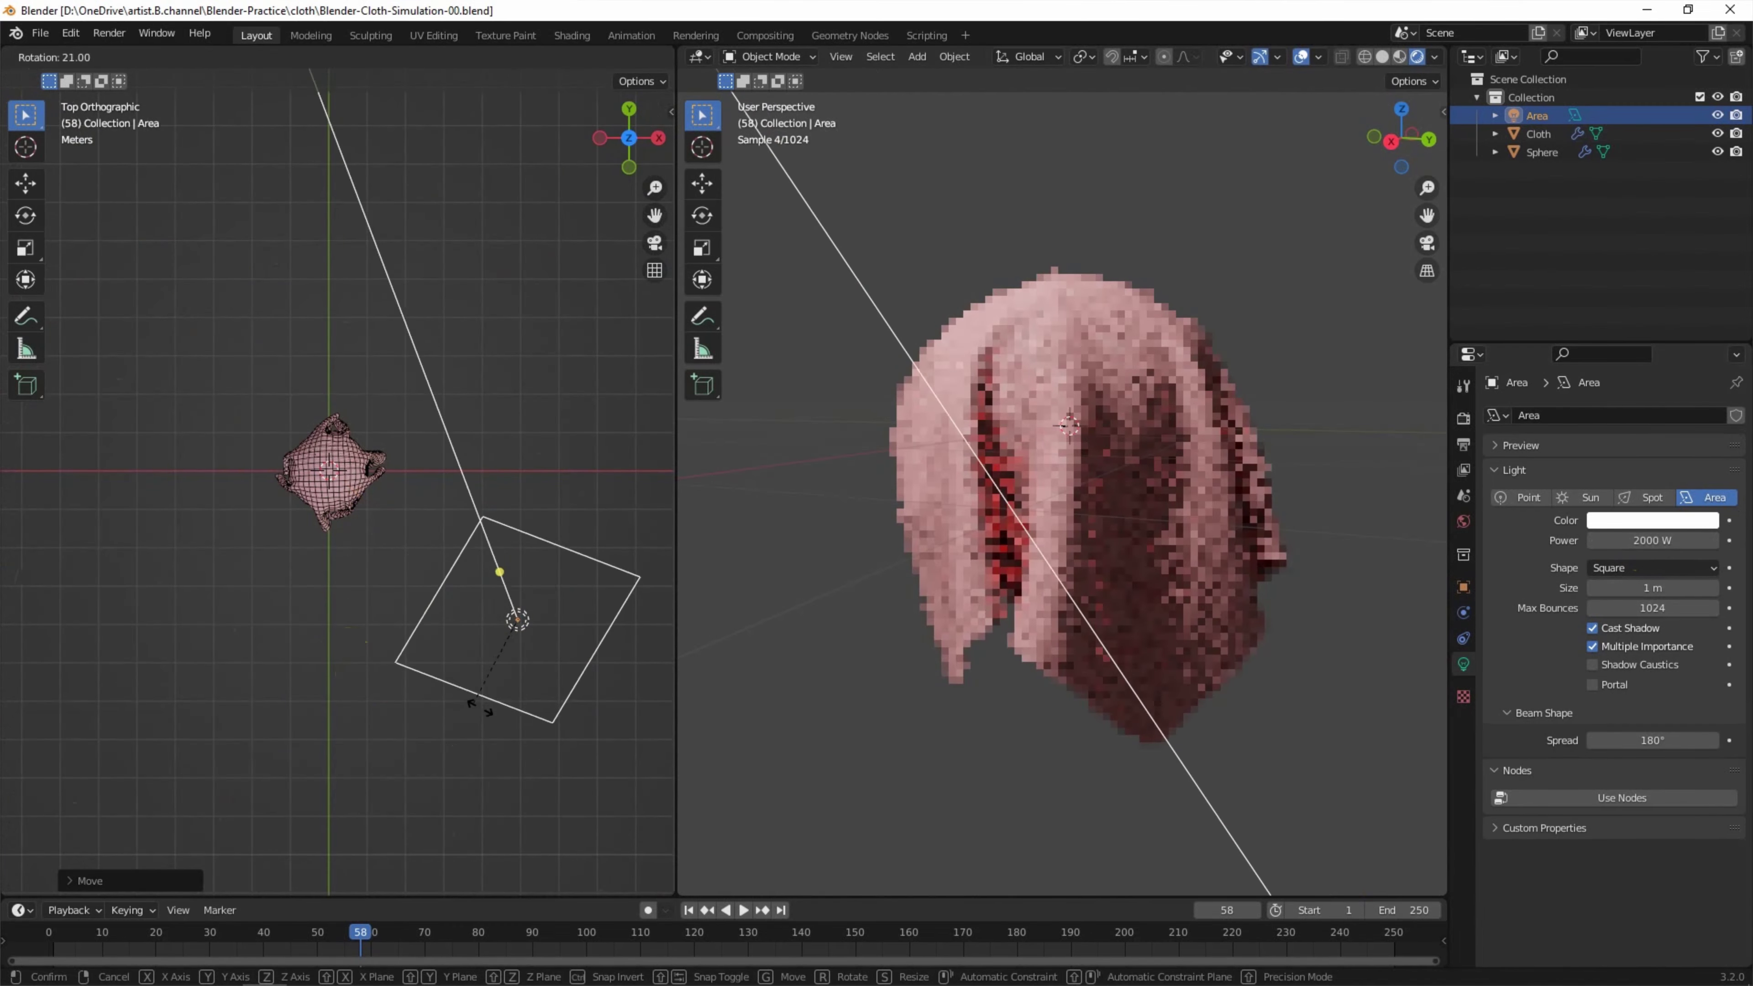
click(498, 742)
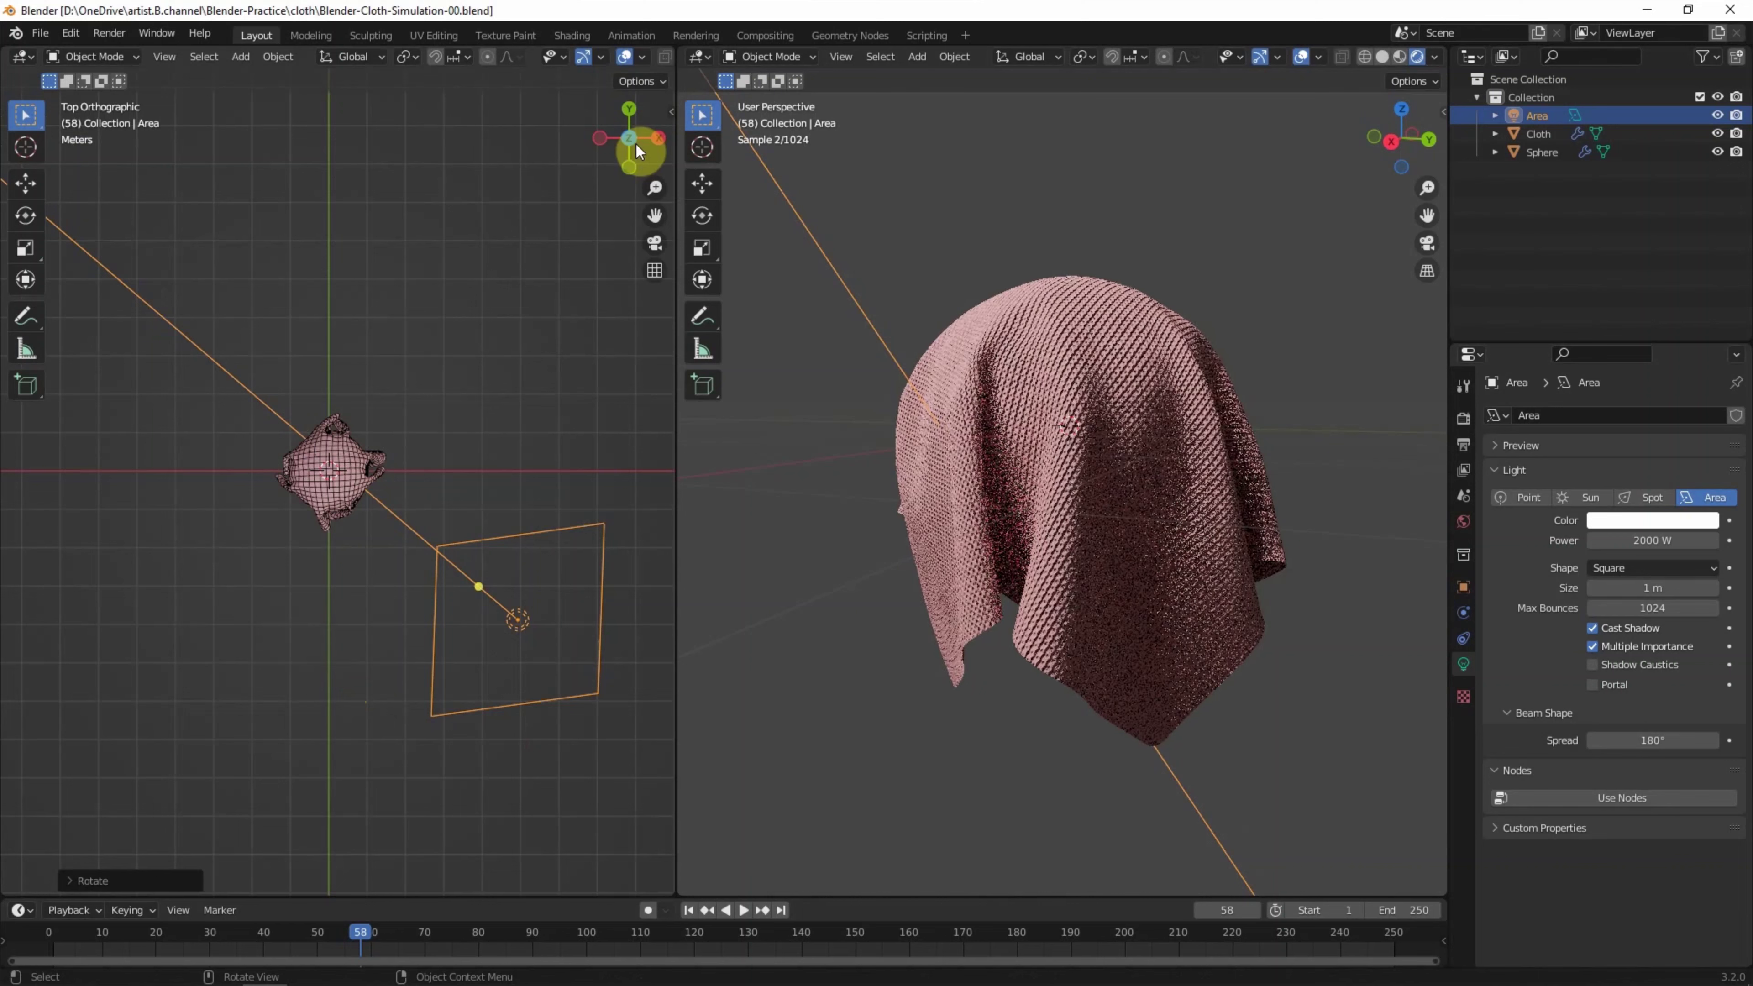
click(657, 137)
key(s)
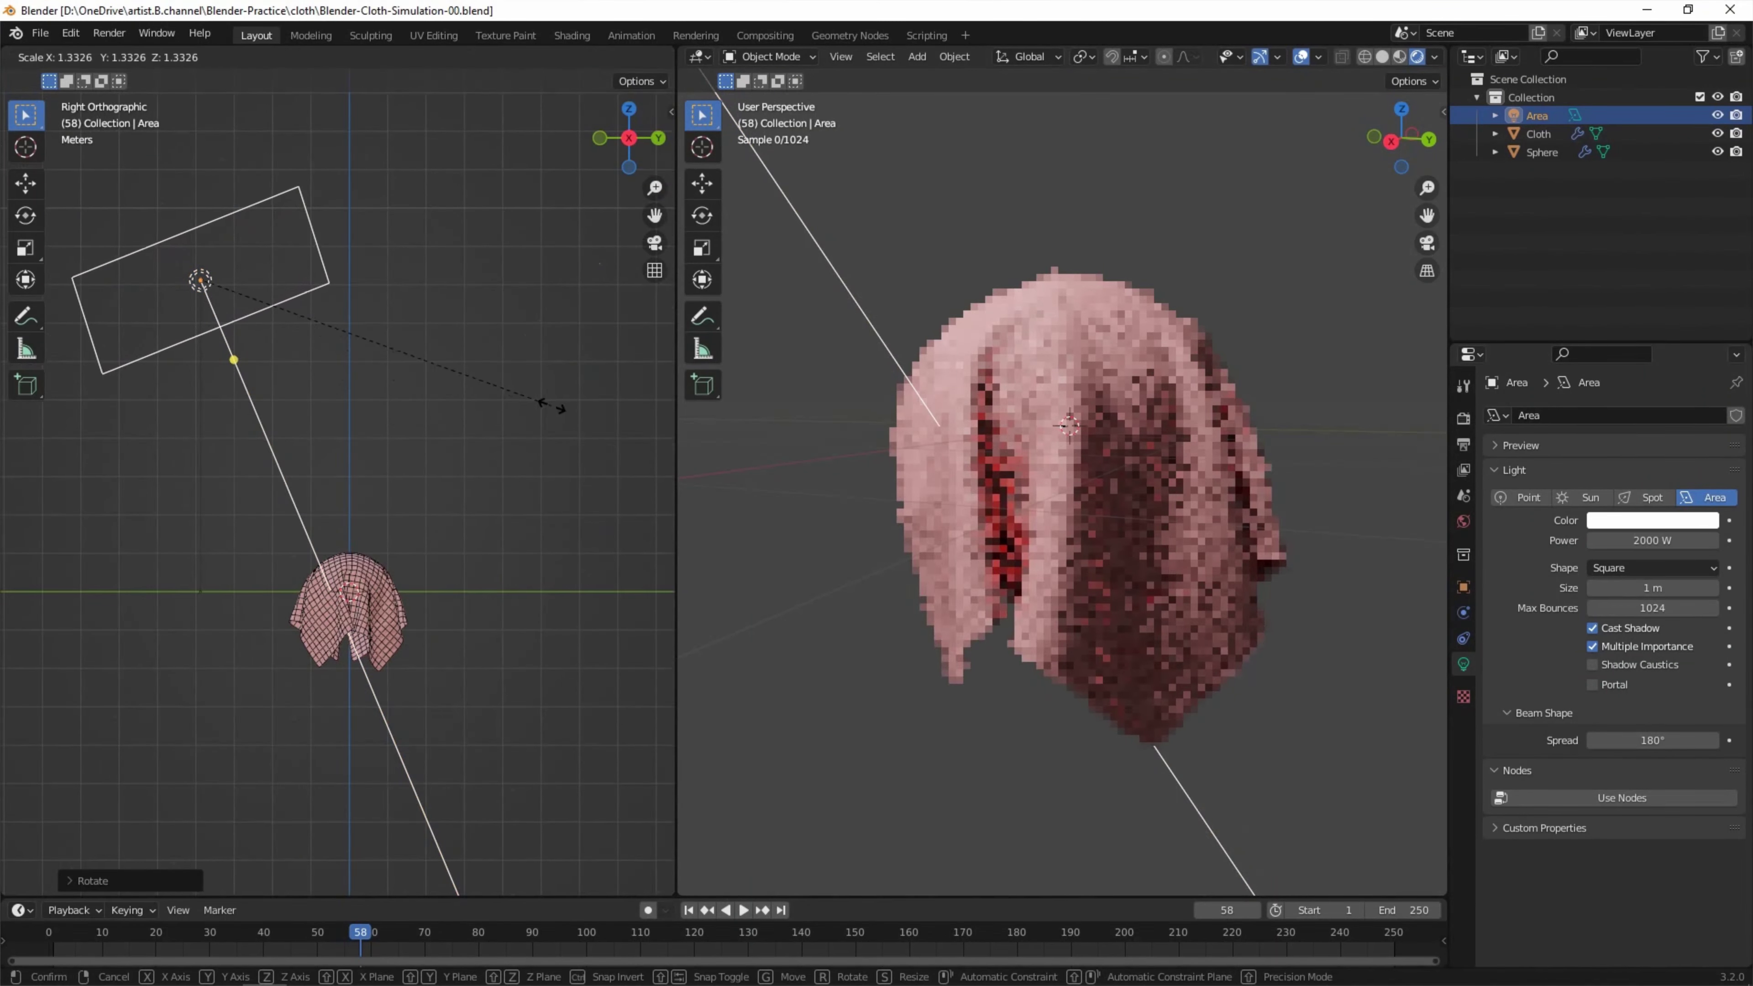
click(497, 414)
key(ctrl+v)
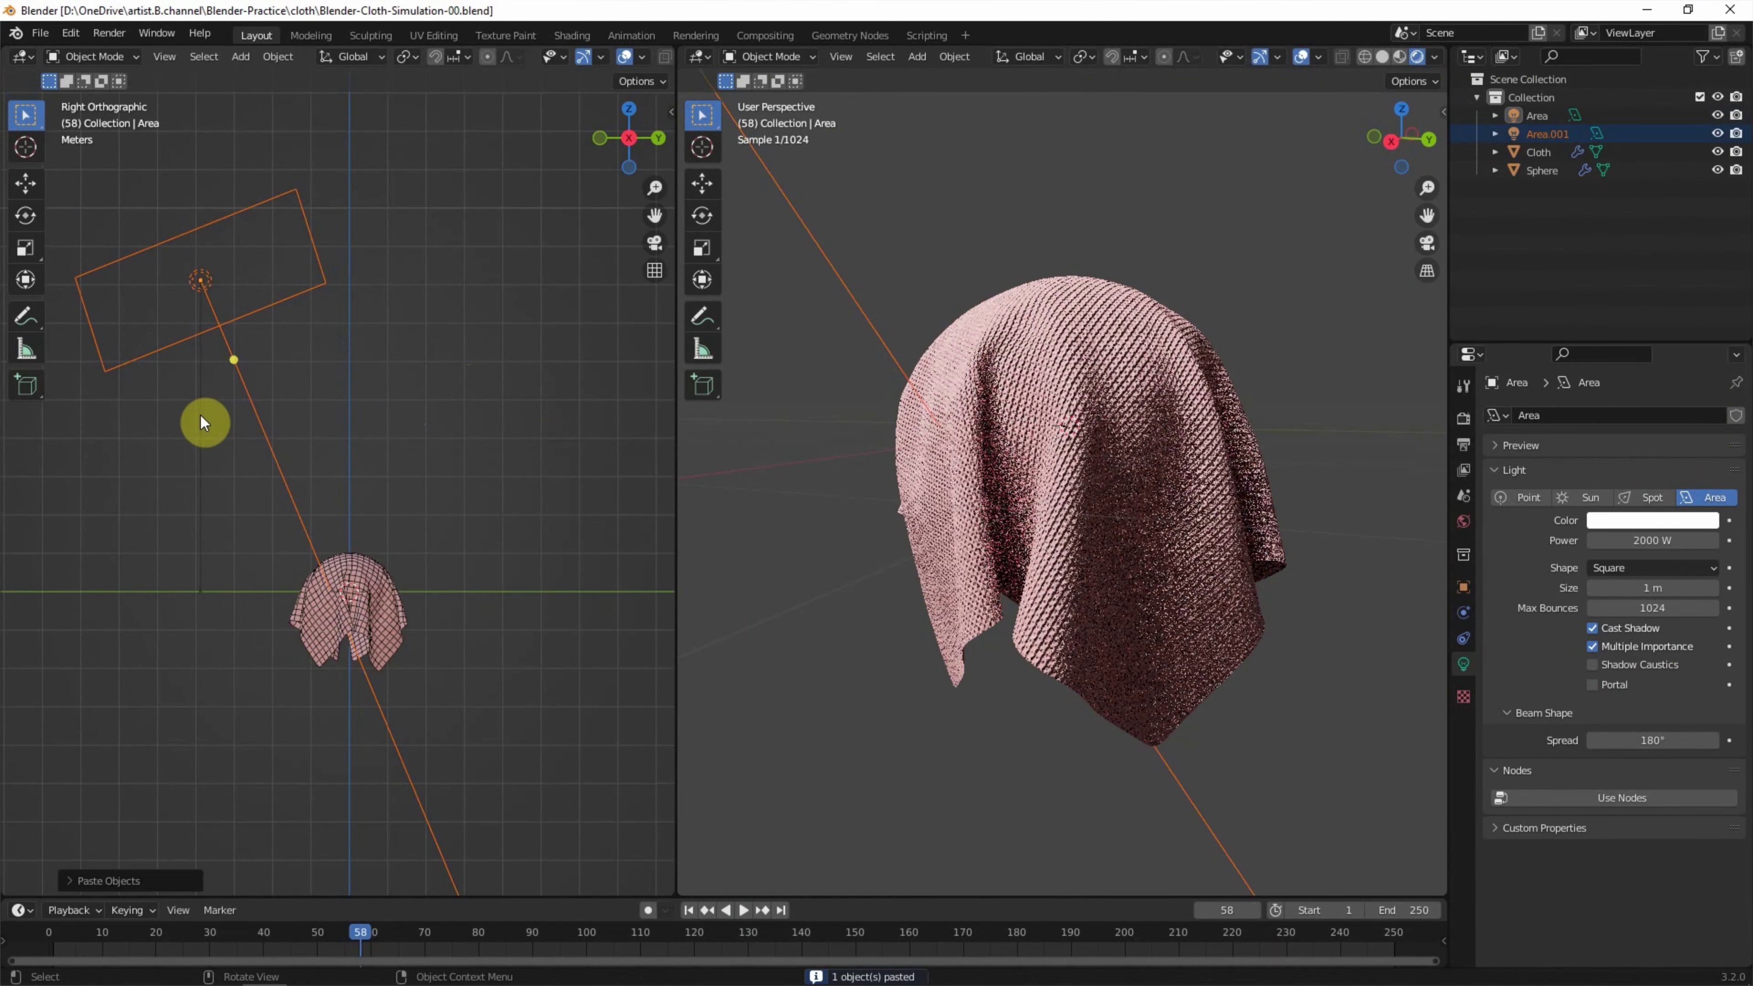
Move Area.001 to the upper opposite side and angle it at the cloth
key(g)
click(512, 397)
key(r)
click(1479, 501)
click(528, 254)
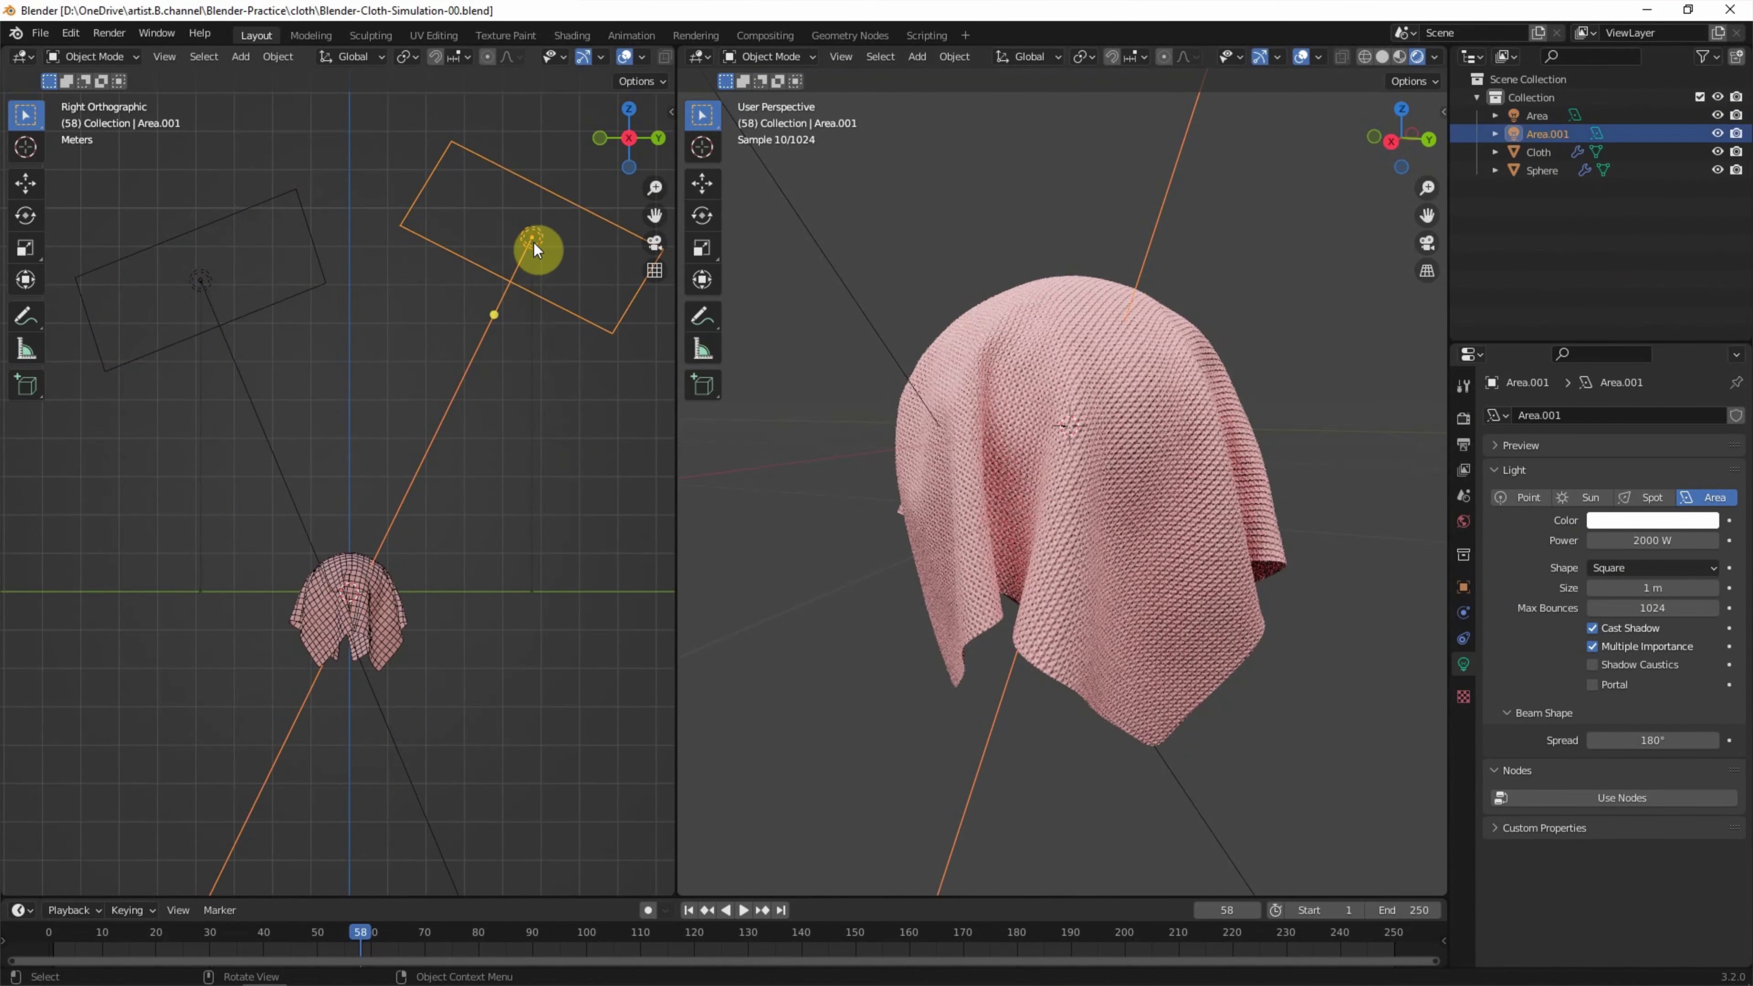
Lower Area.001's power to 250 W
key(Return)
double_click(1620, 541)
text(500)
key(Return)
double_click(1616, 540)
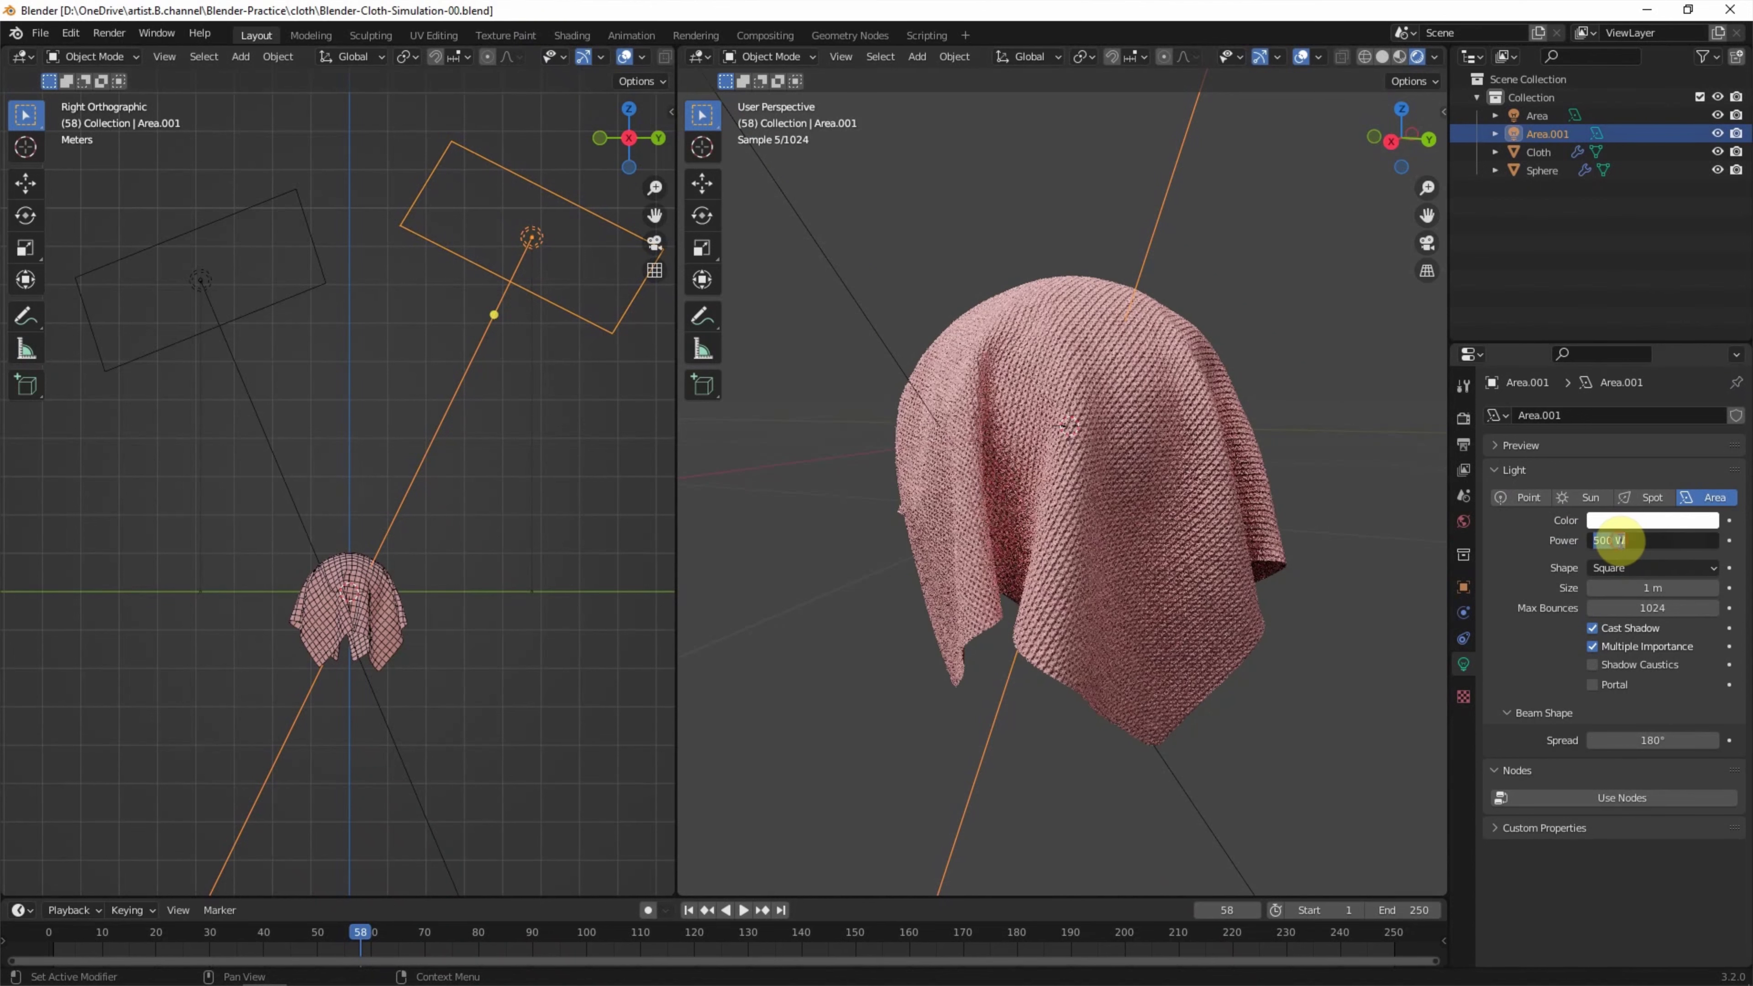
text(0)
key(Return)
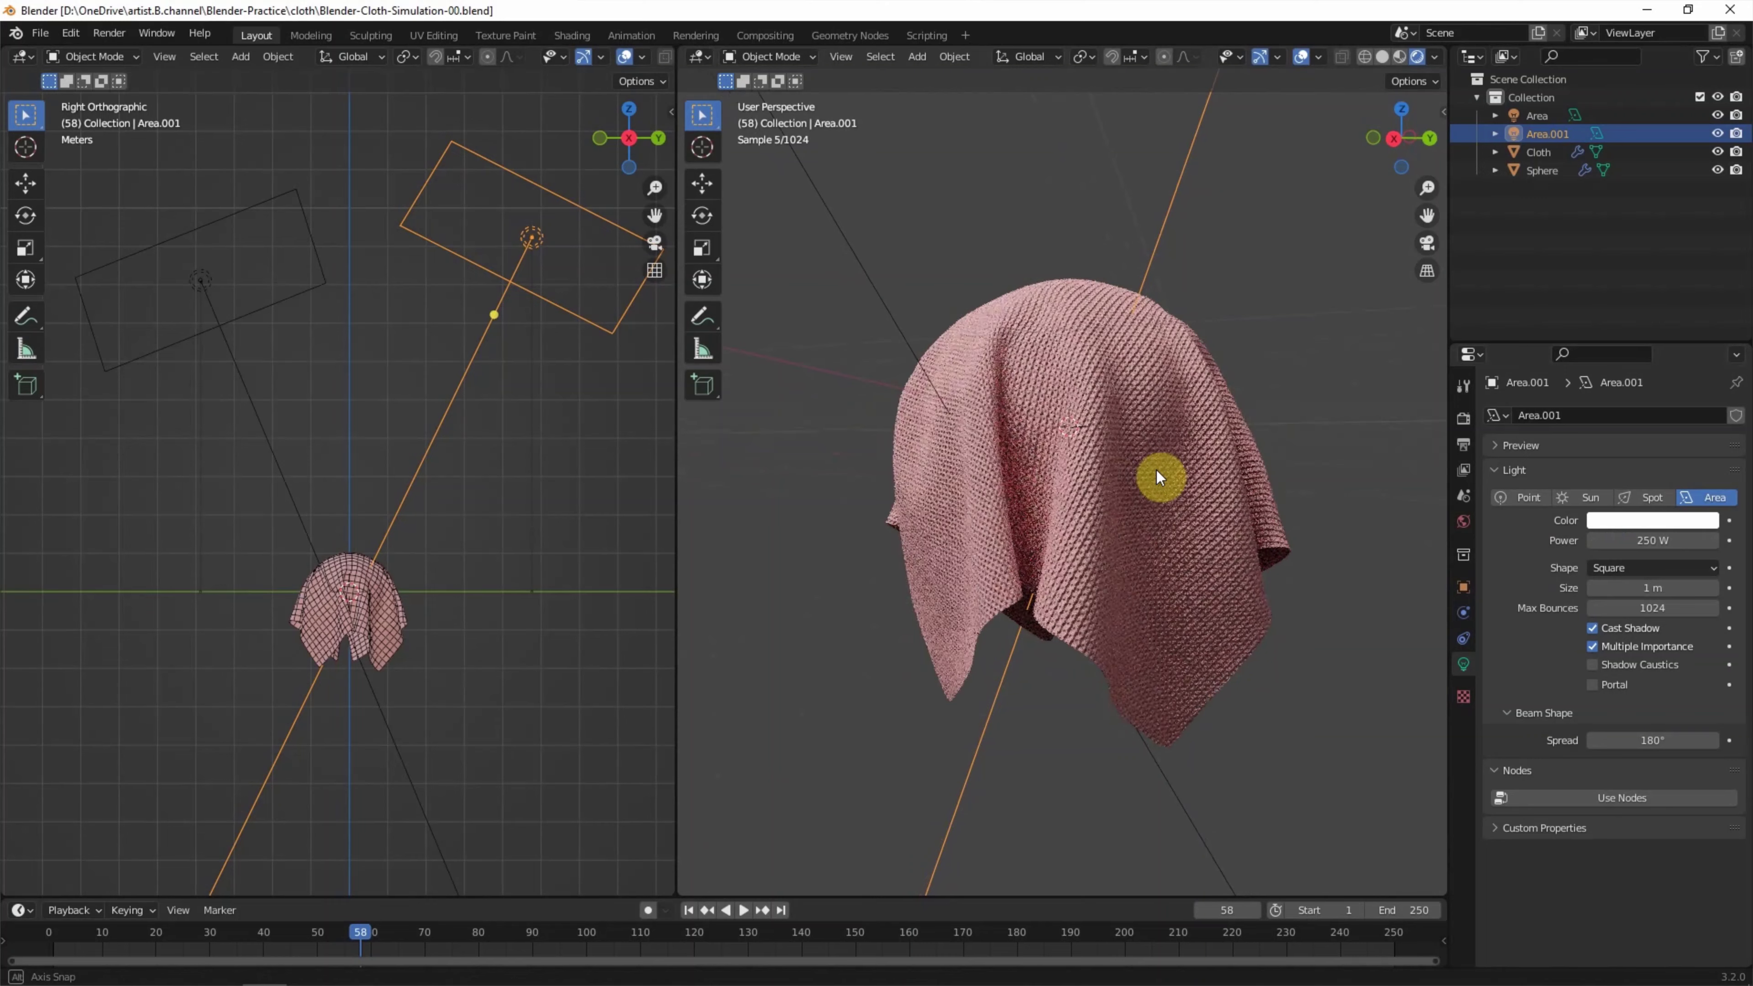
Check the rendered view and hide the viewport overlays
middle_drag(1148, 480, 1159, 469)
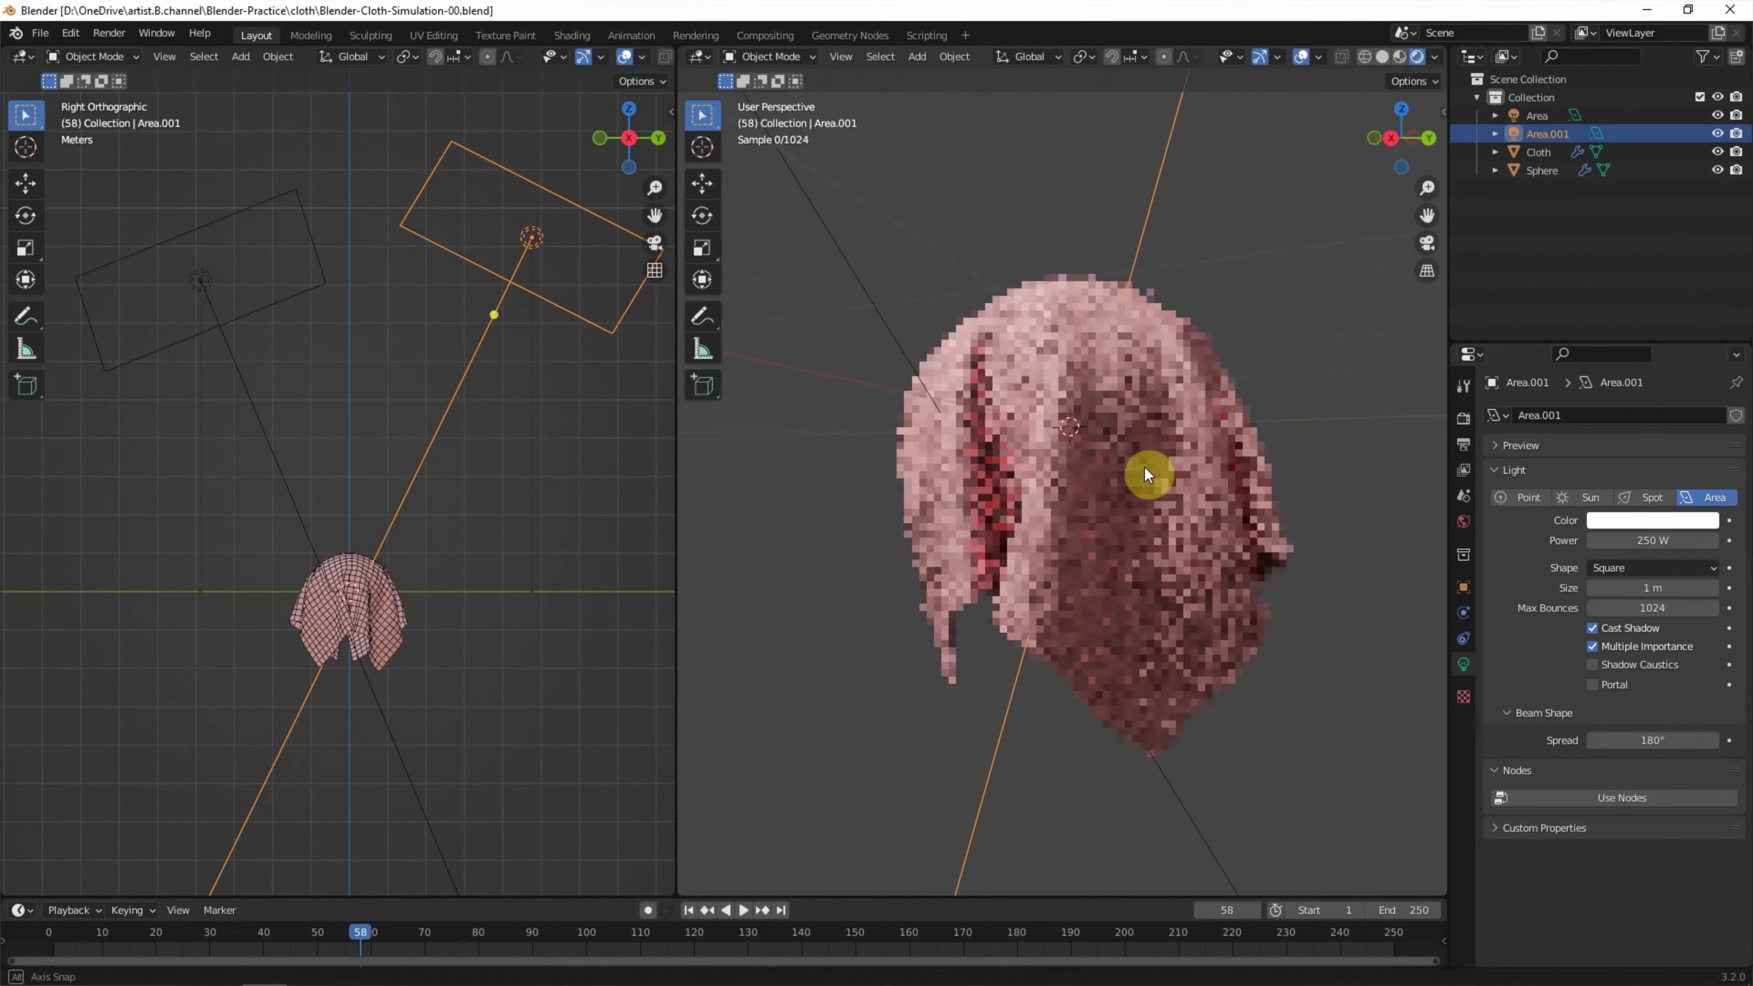
middle_drag(1159, 462, 1139, 458)
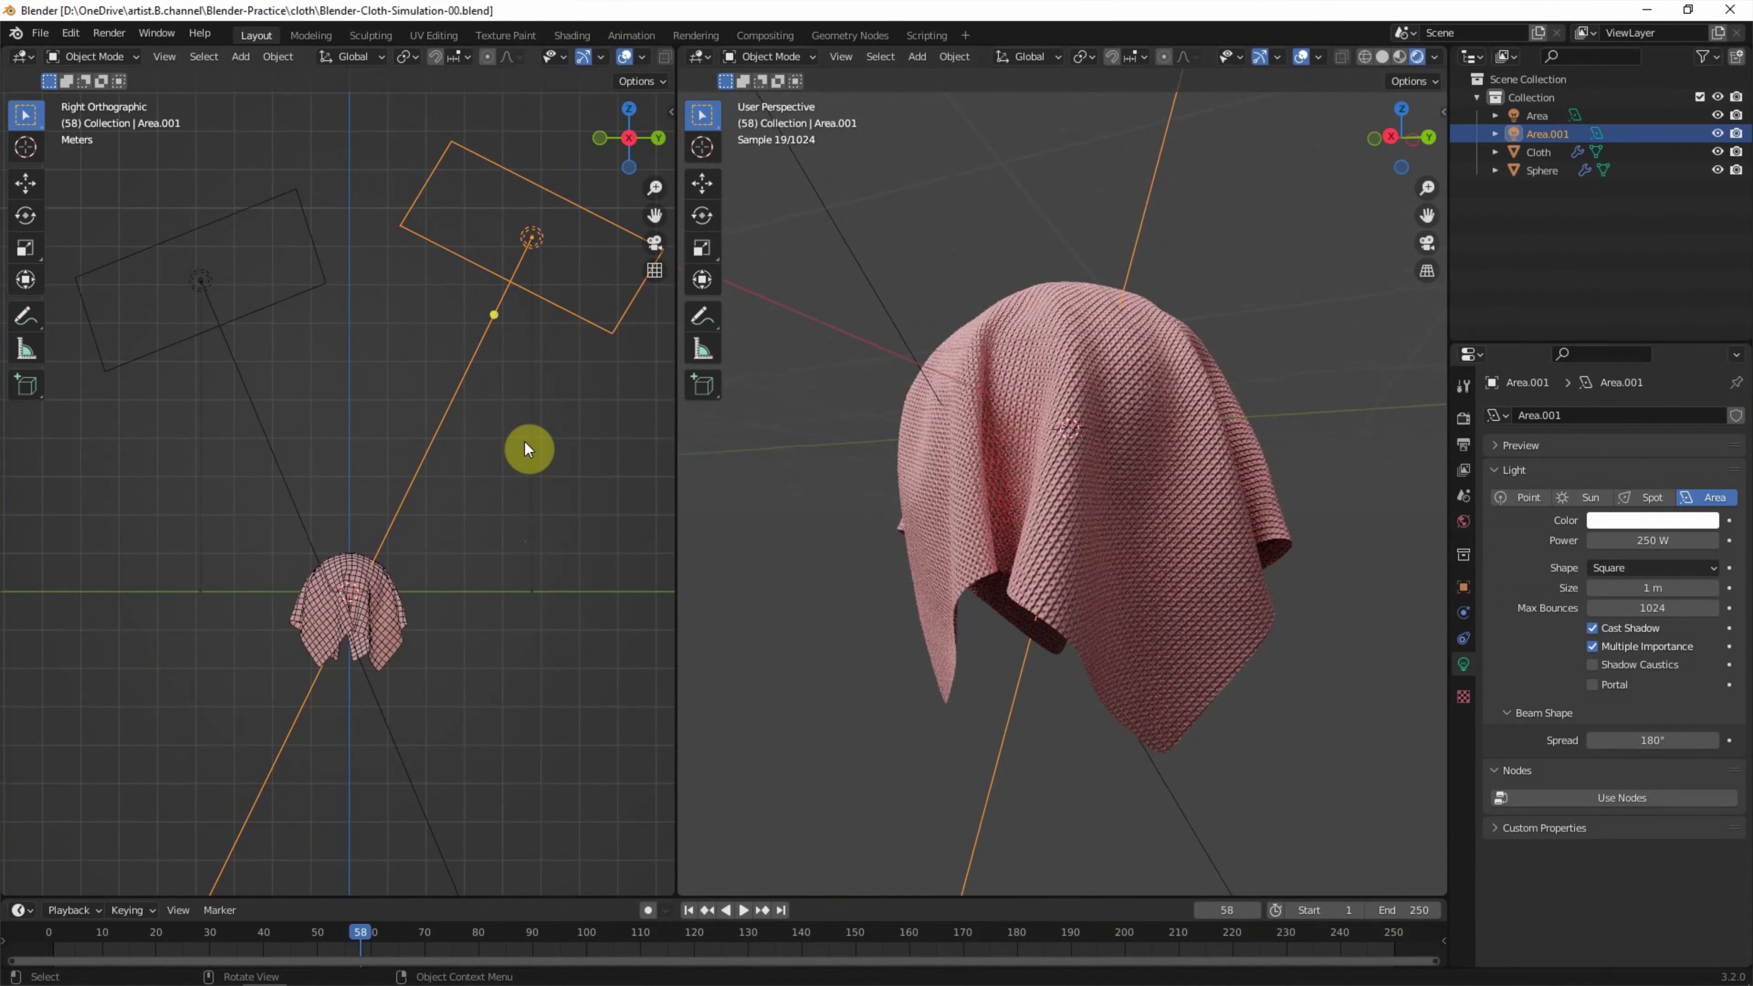
click(1298, 58)
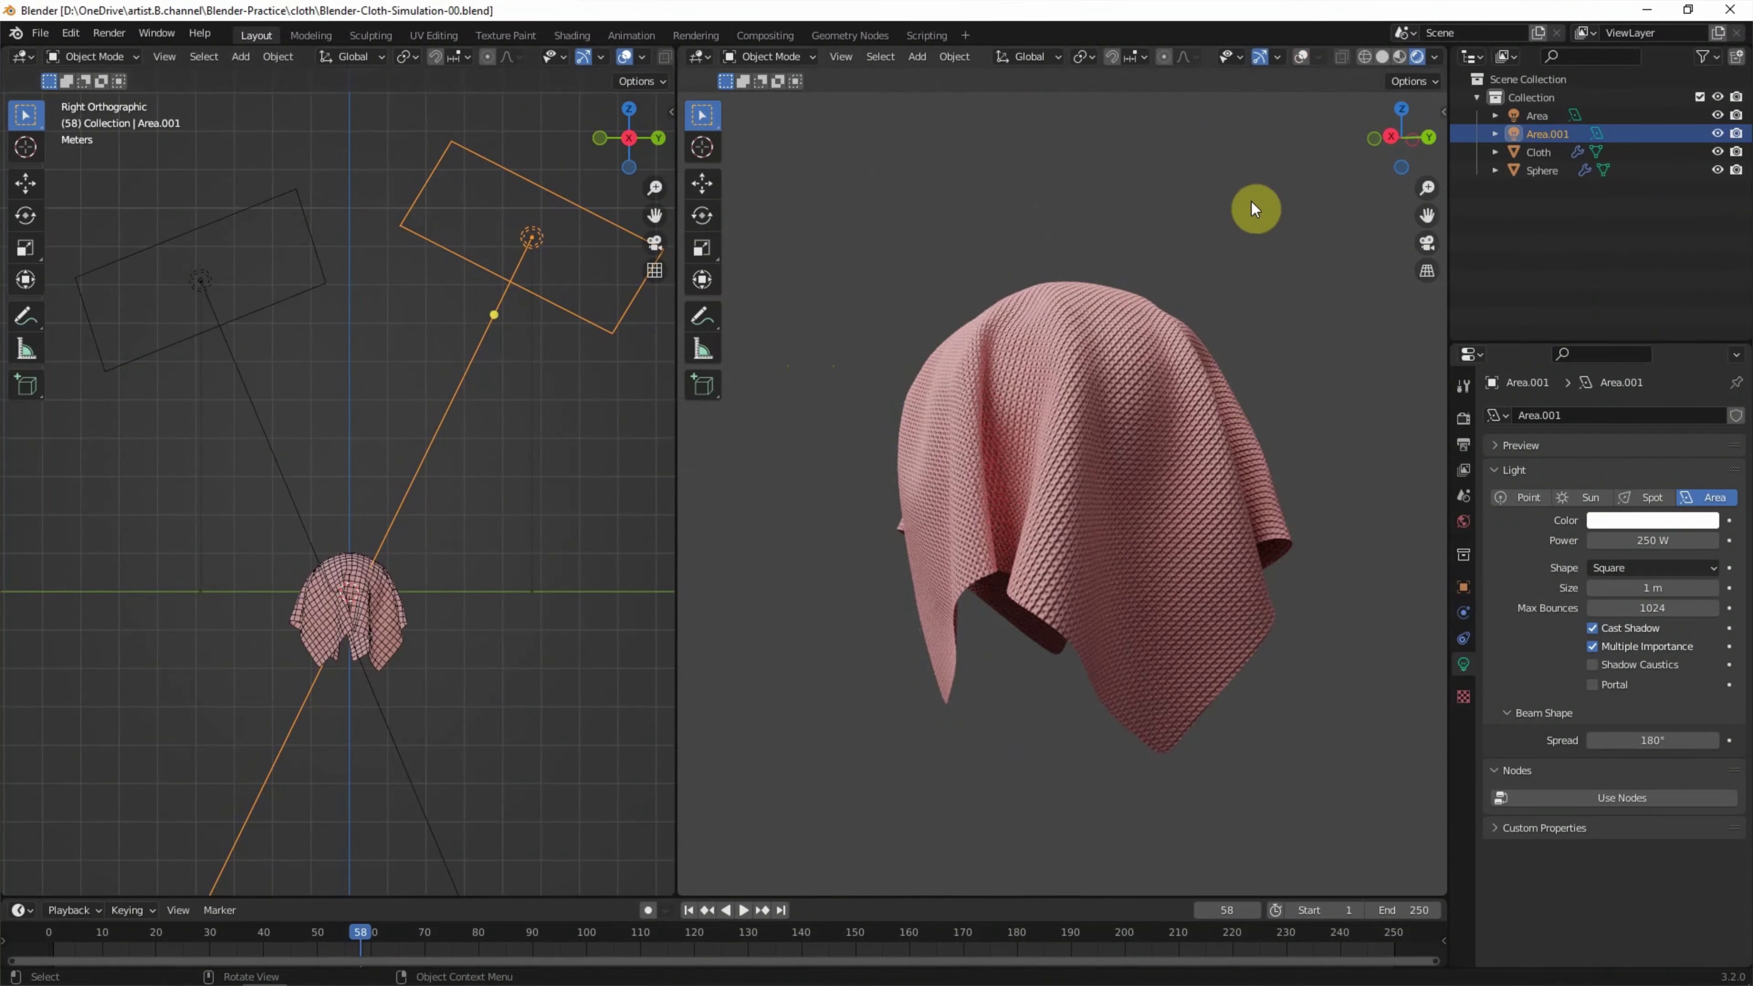
Add a plane, scale it into a wide floor, and lower it below the cloth
click(240, 56)
click(432, 76)
key(s)
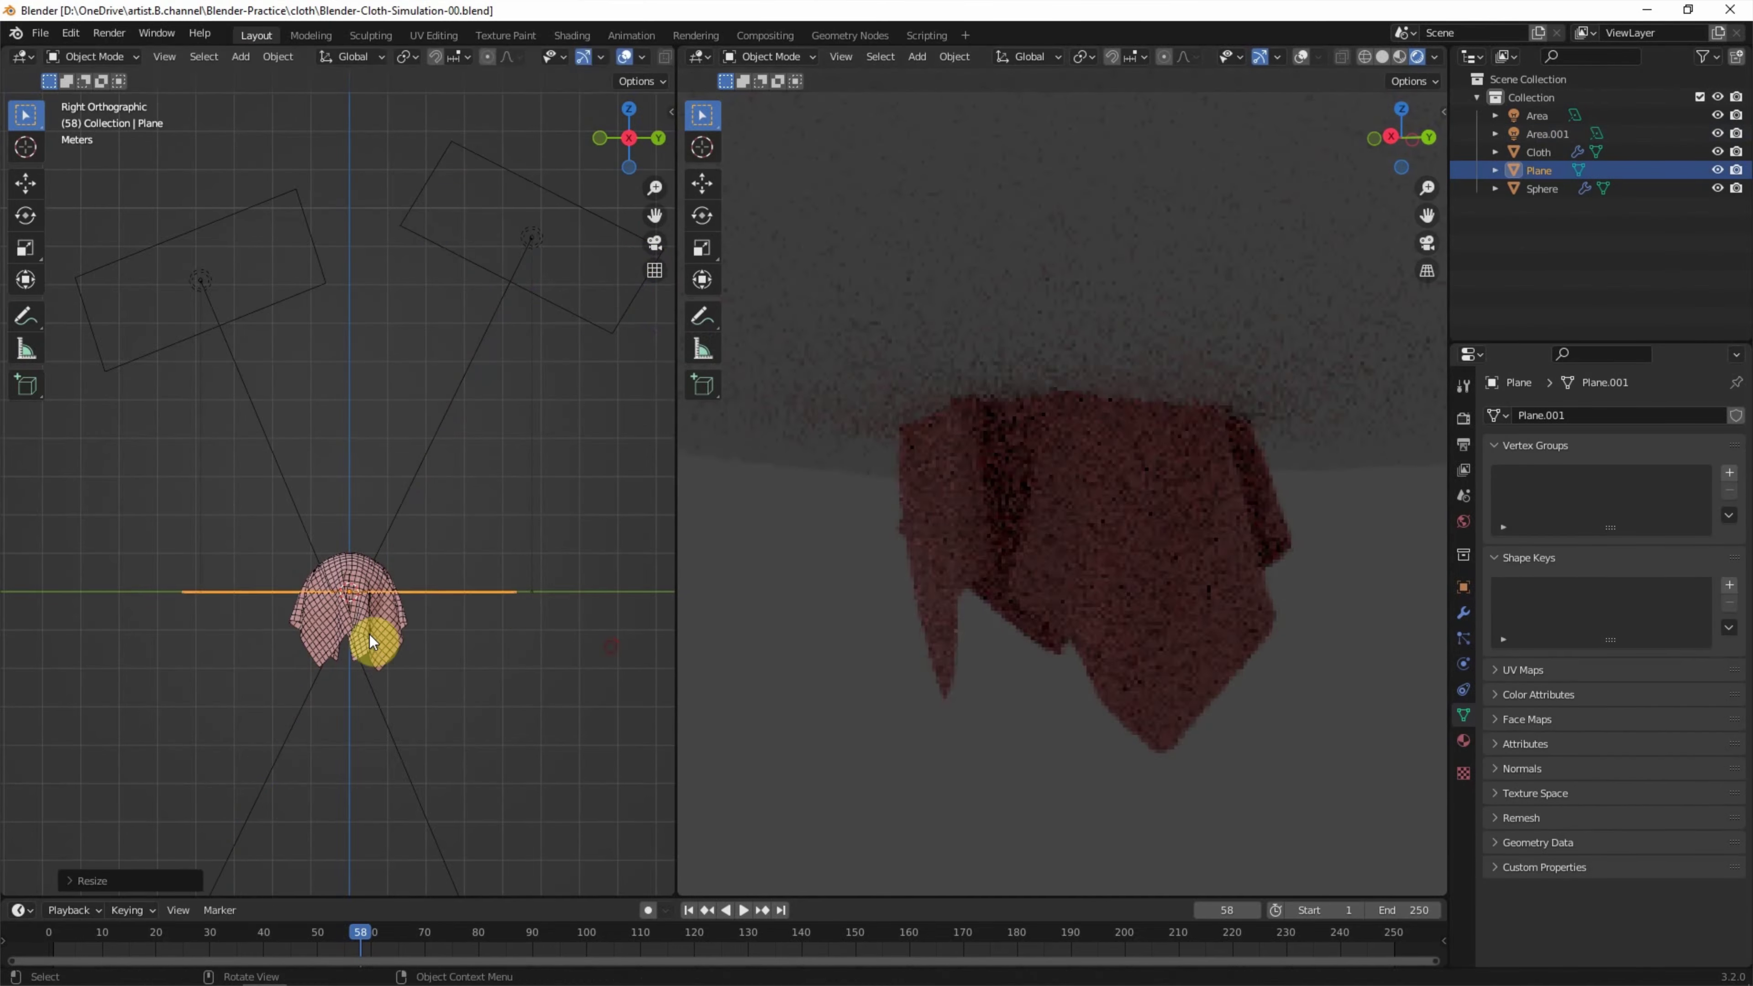
click(487, 642)
key(g)
click(479, 736)
middle_drag(478, 736, 352, 587)
In Edit Mode, extrude the plane's back edge upward into a wall
click(93, 56)
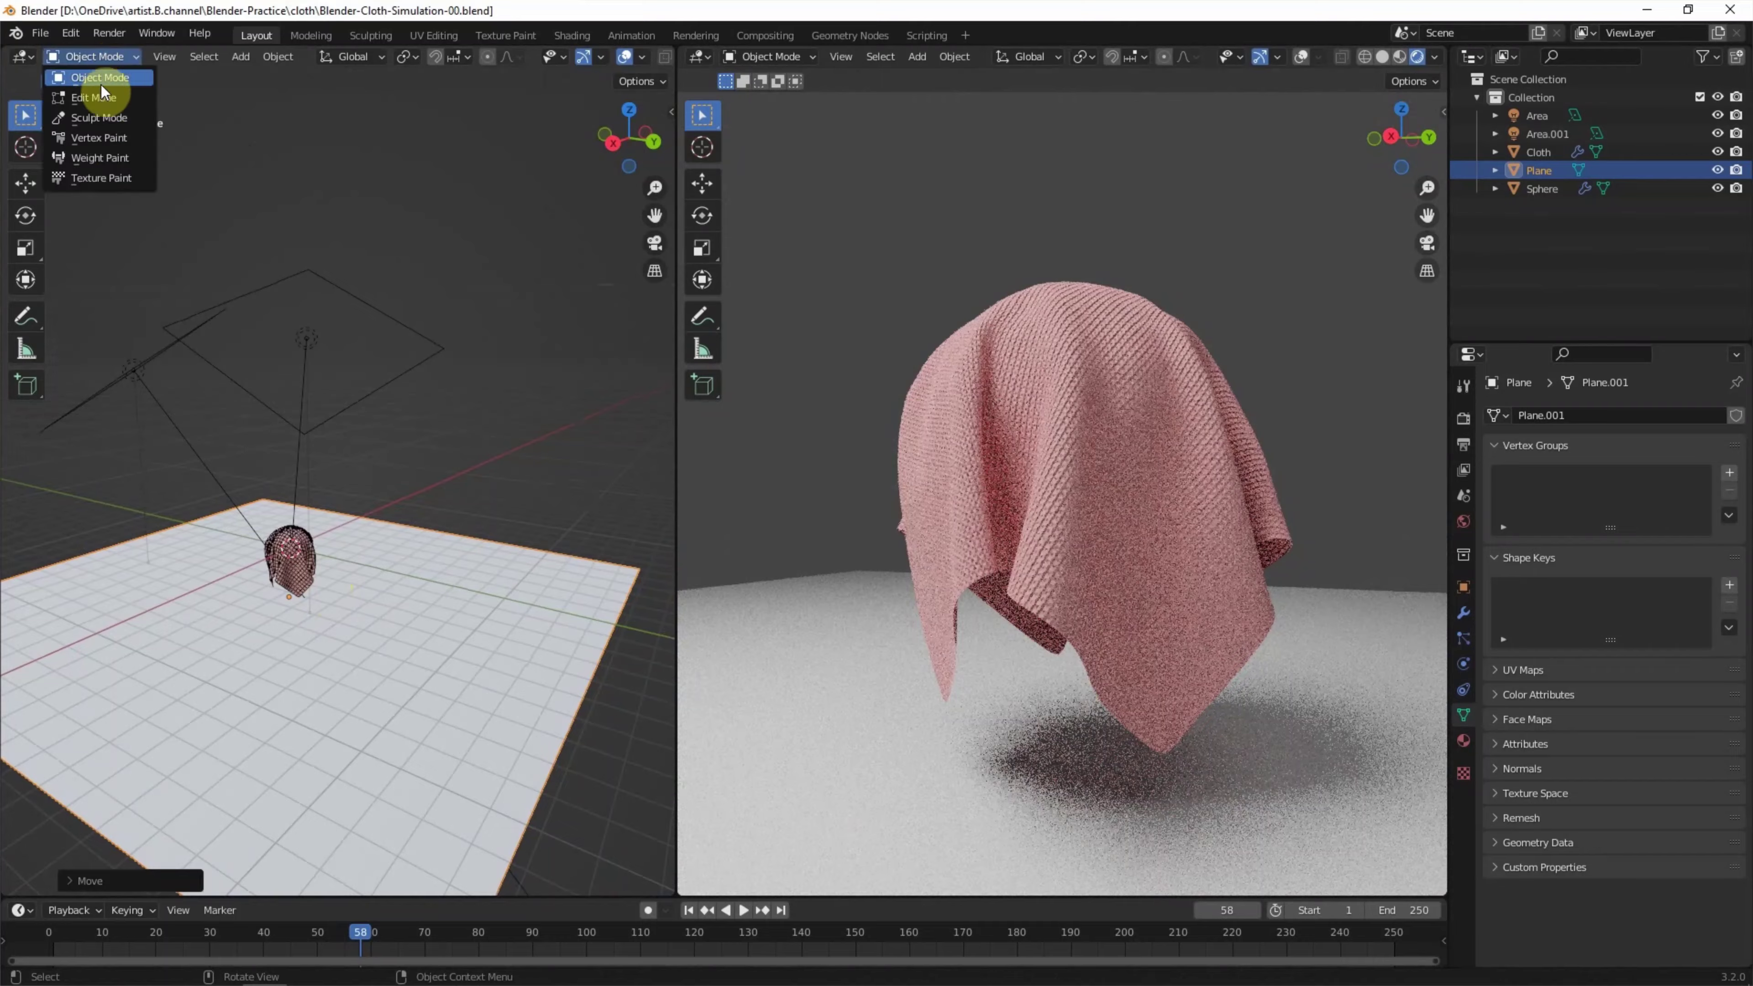
click(83, 89)
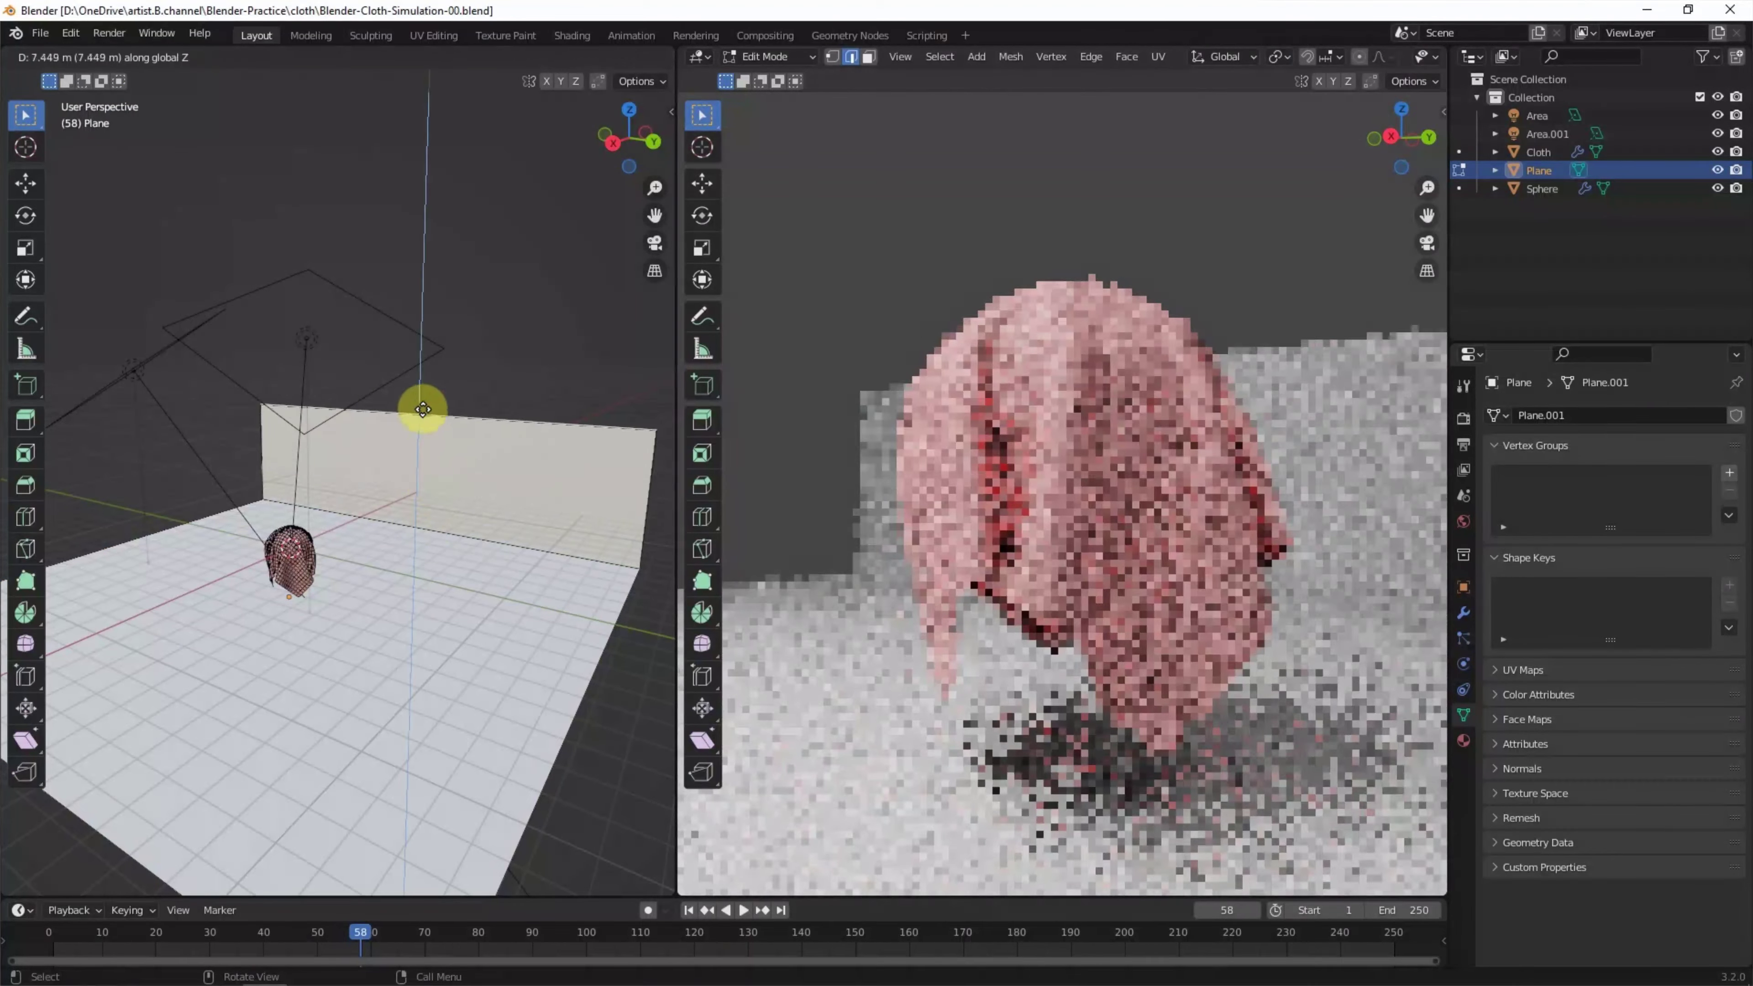
drag(429, 522, 430, 215)
click(431, 215)
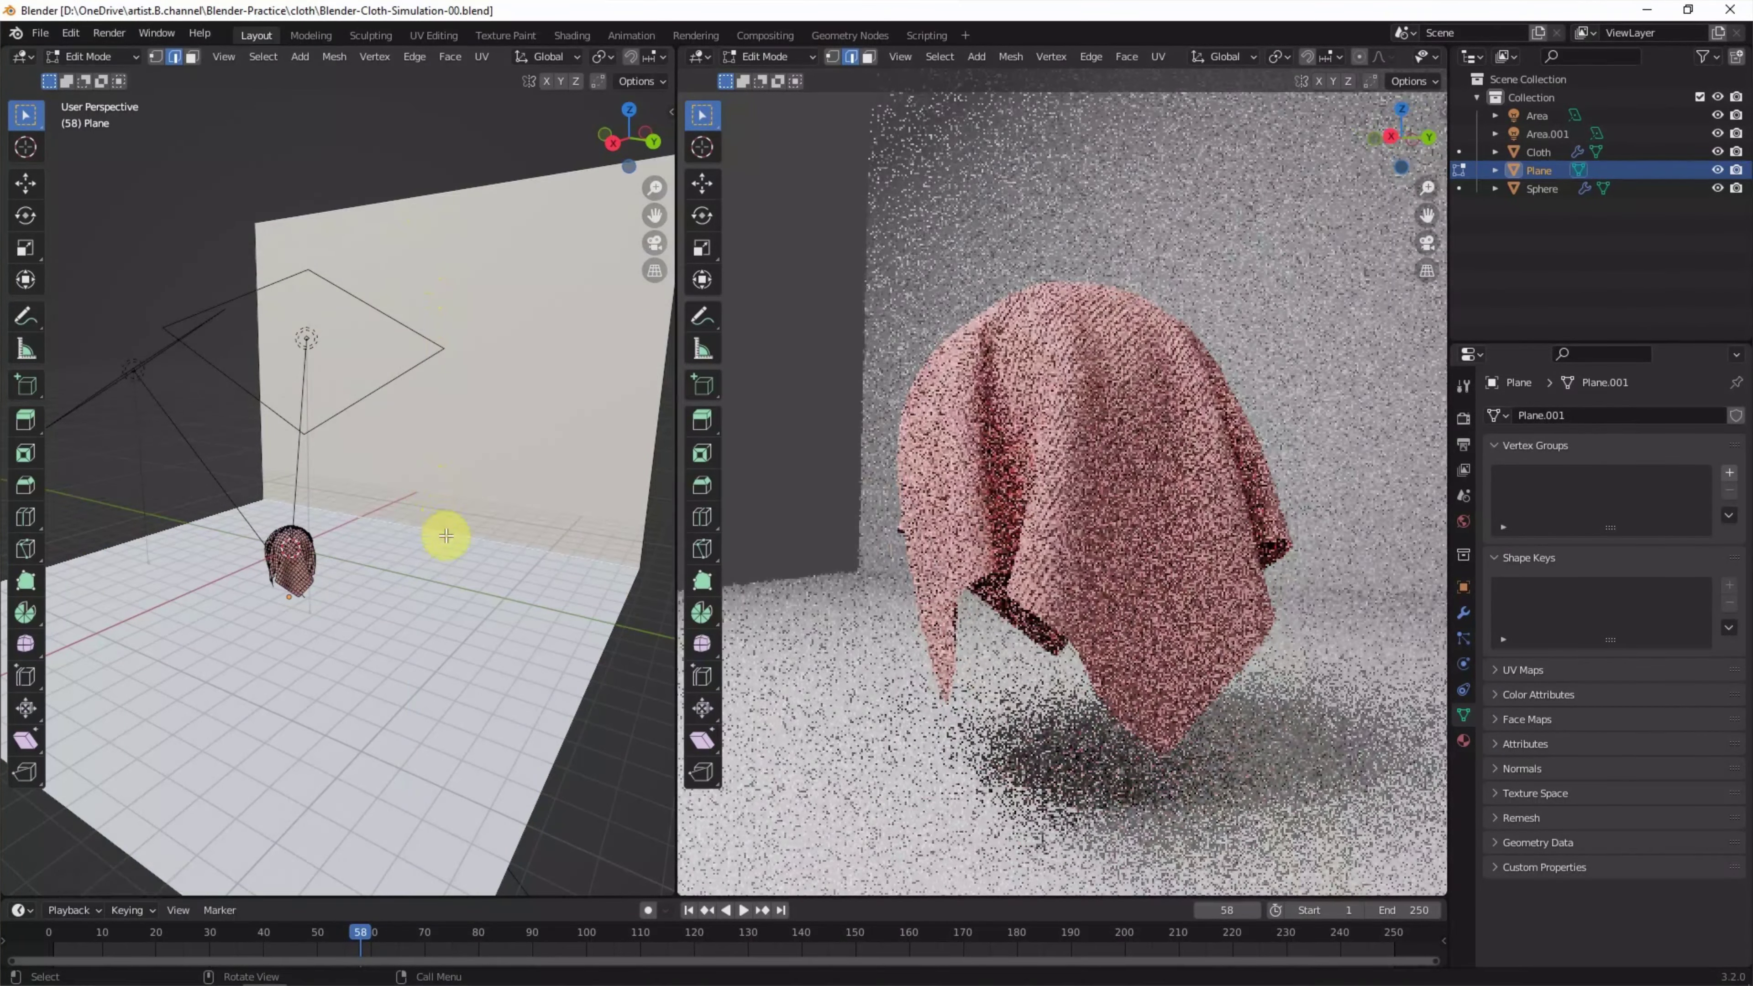
Bevel the floor-wall corner with 3 segments, then return to Object Mode and shade smooth
key(ctrl+b)
click(348, 731)
click(128, 863)
click(299, 618)
click(299, 618)
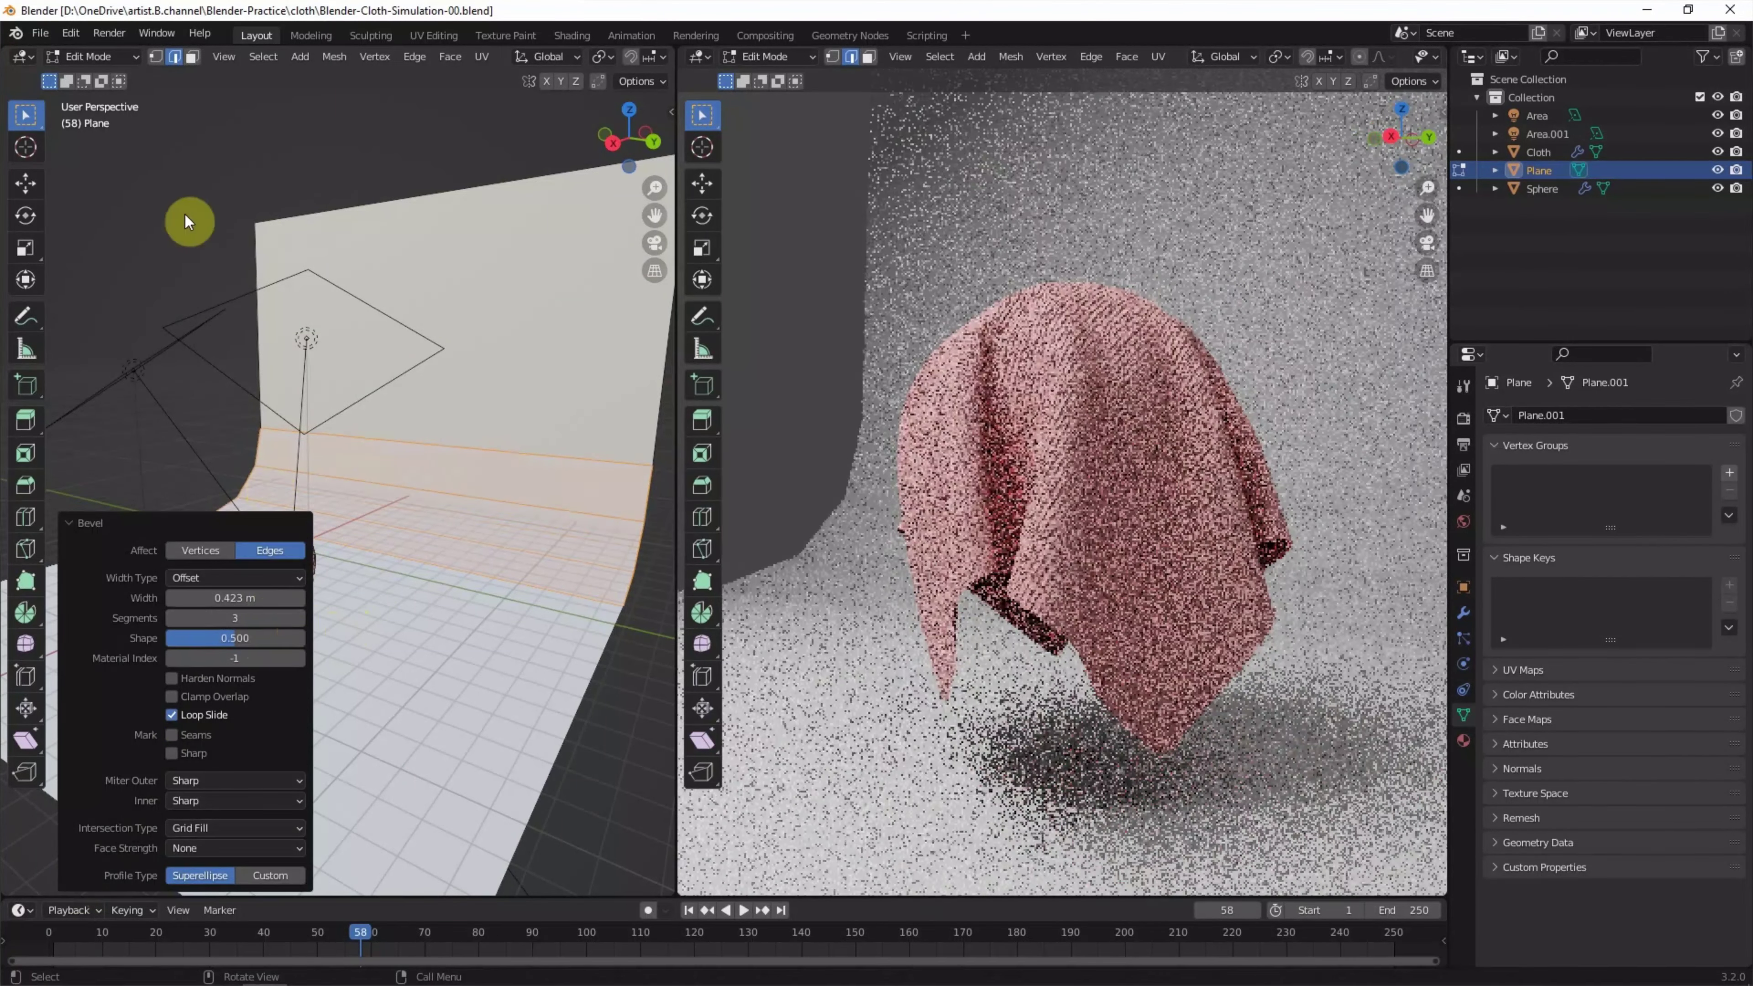
click(103, 57)
click(278, 56)
click(321, 345)
Stretch the backdrop to 2.137 along Y and rotate it about Z behind the cloth
click(27, 250)
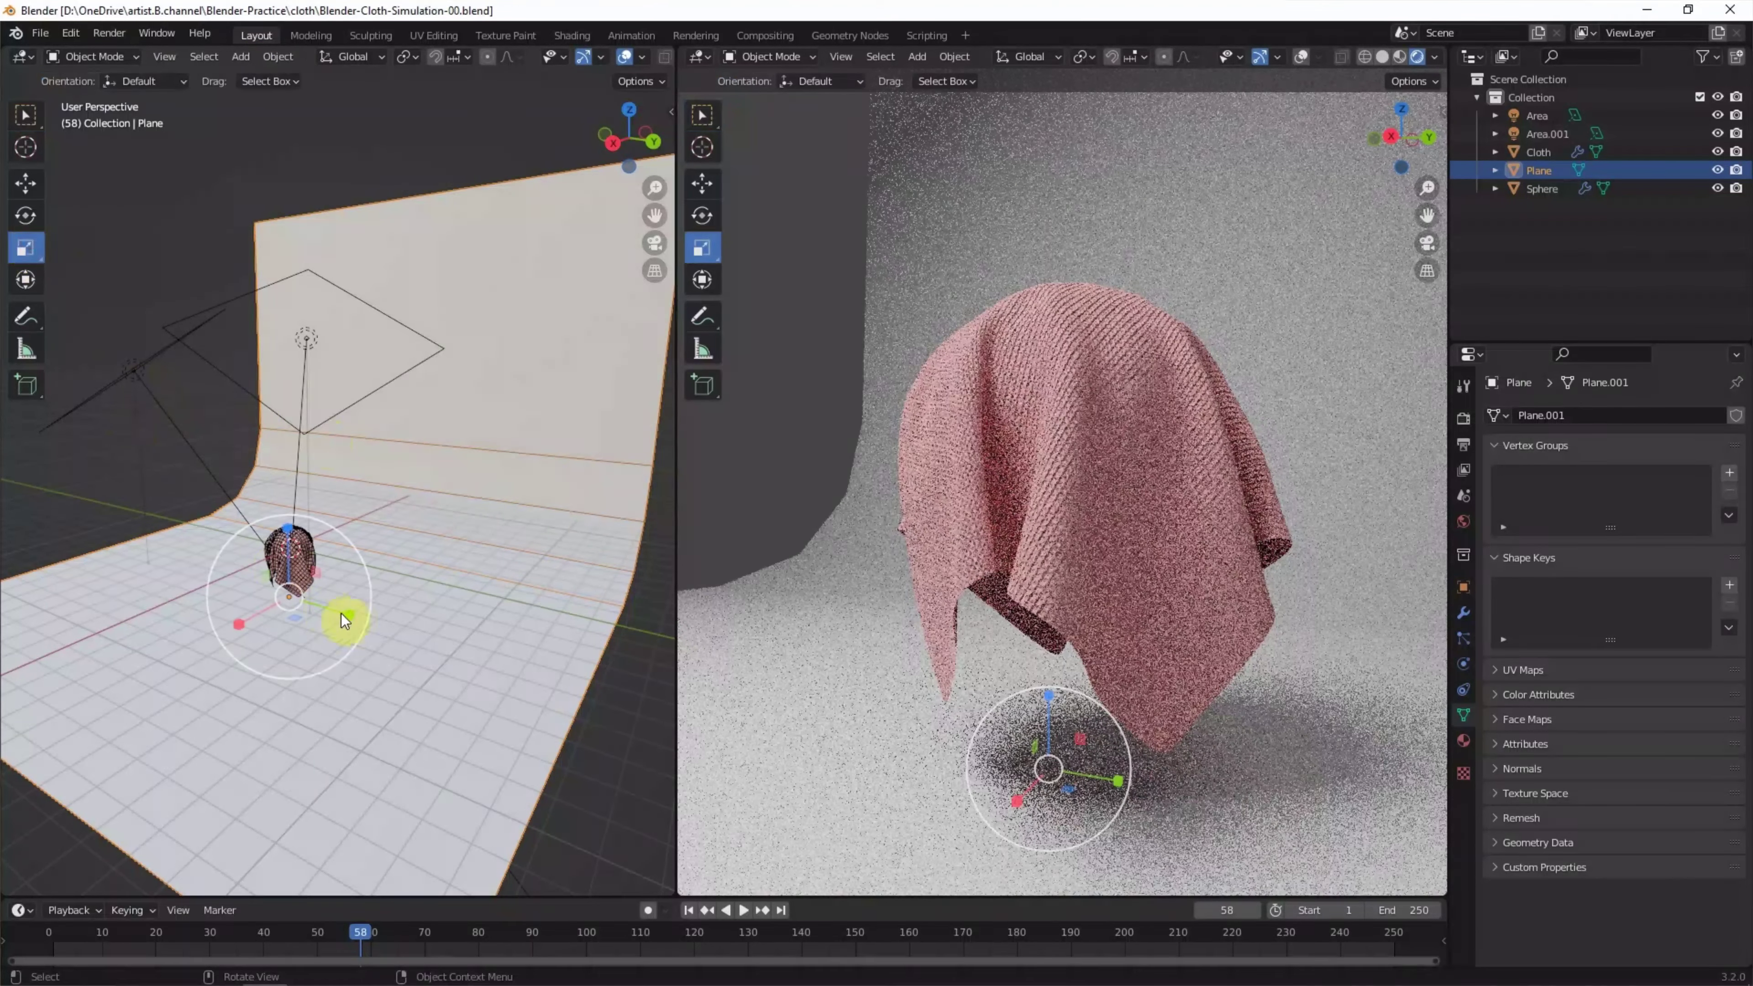
drag(348, 614, 421, 638)
click(26, 214)
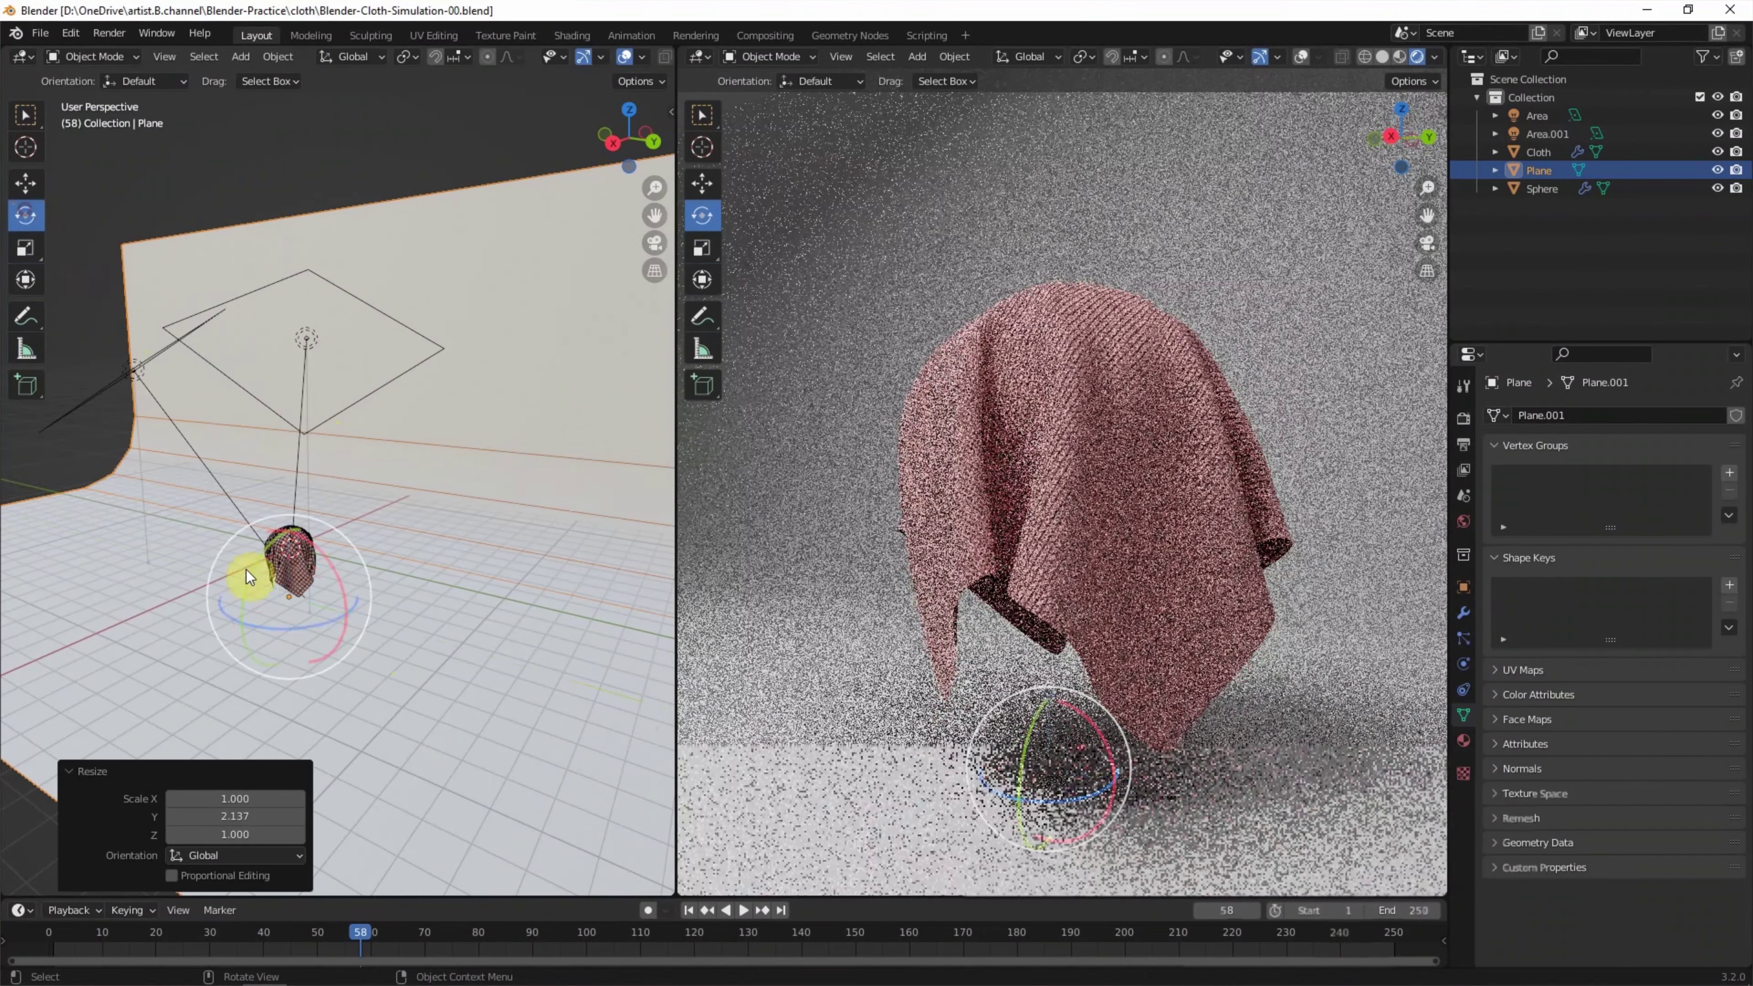
drag(313, 634, 373, 621)
click(428, 117)
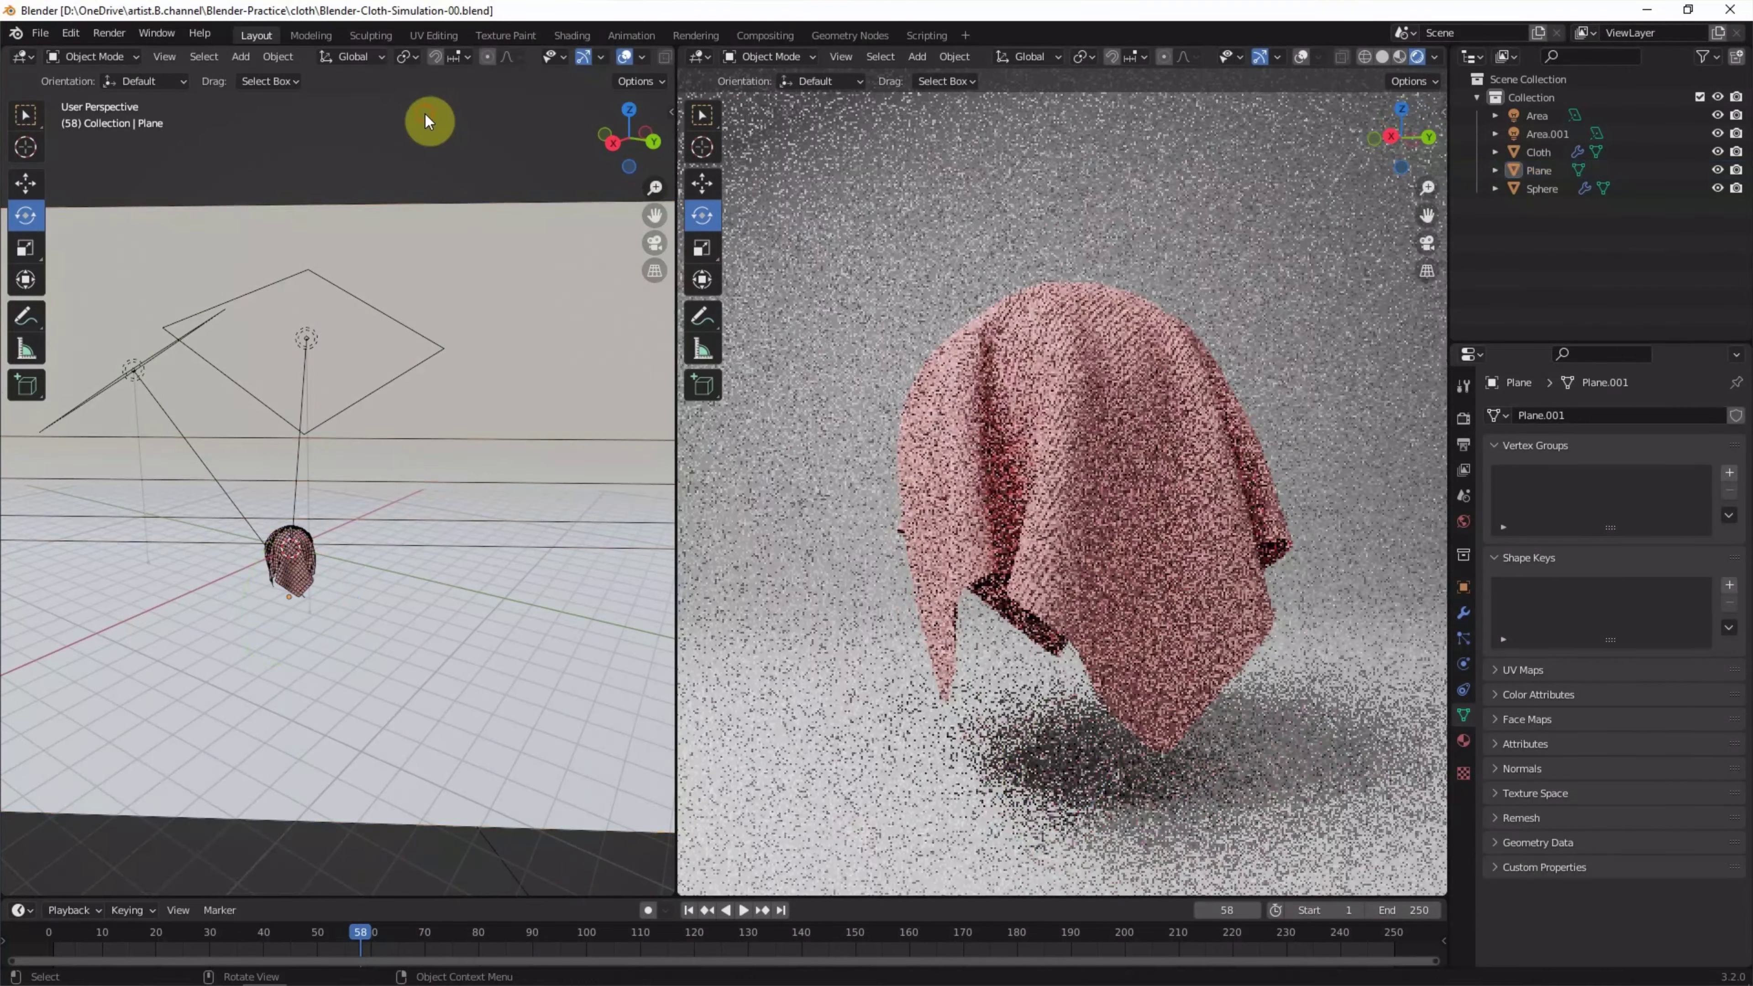